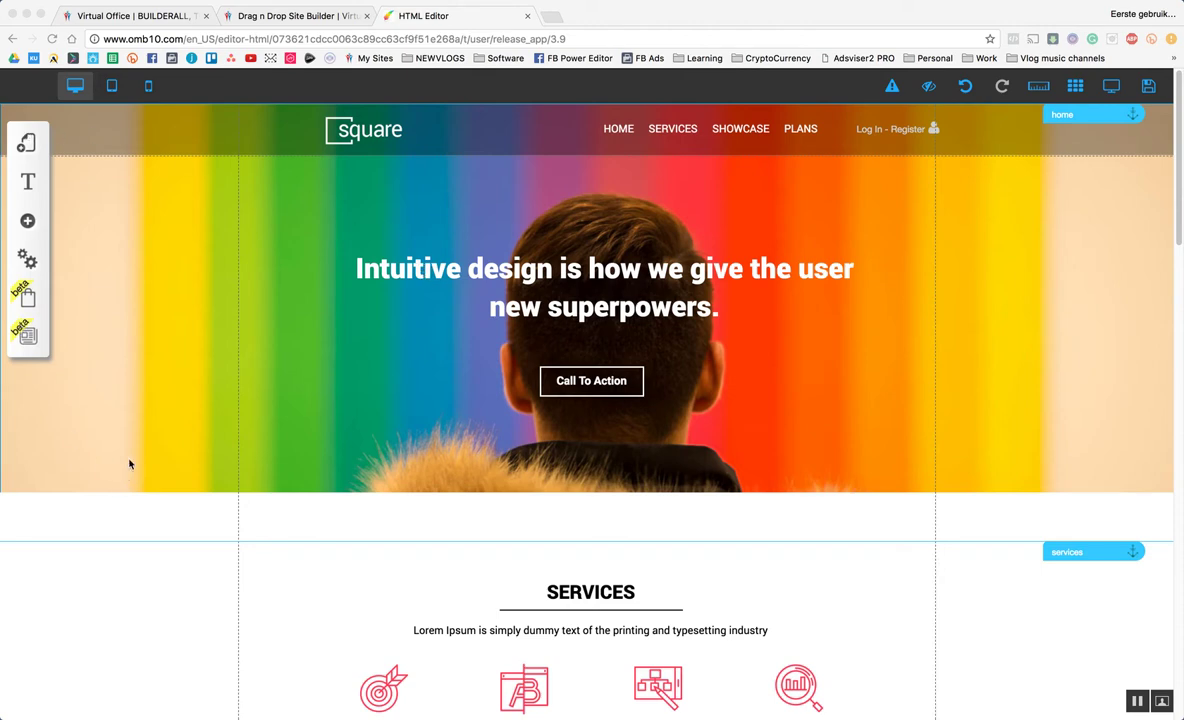
Load the Blog page of Square Web Design Agency, passing through Página Notícia and Home.
left_click(364, 520)
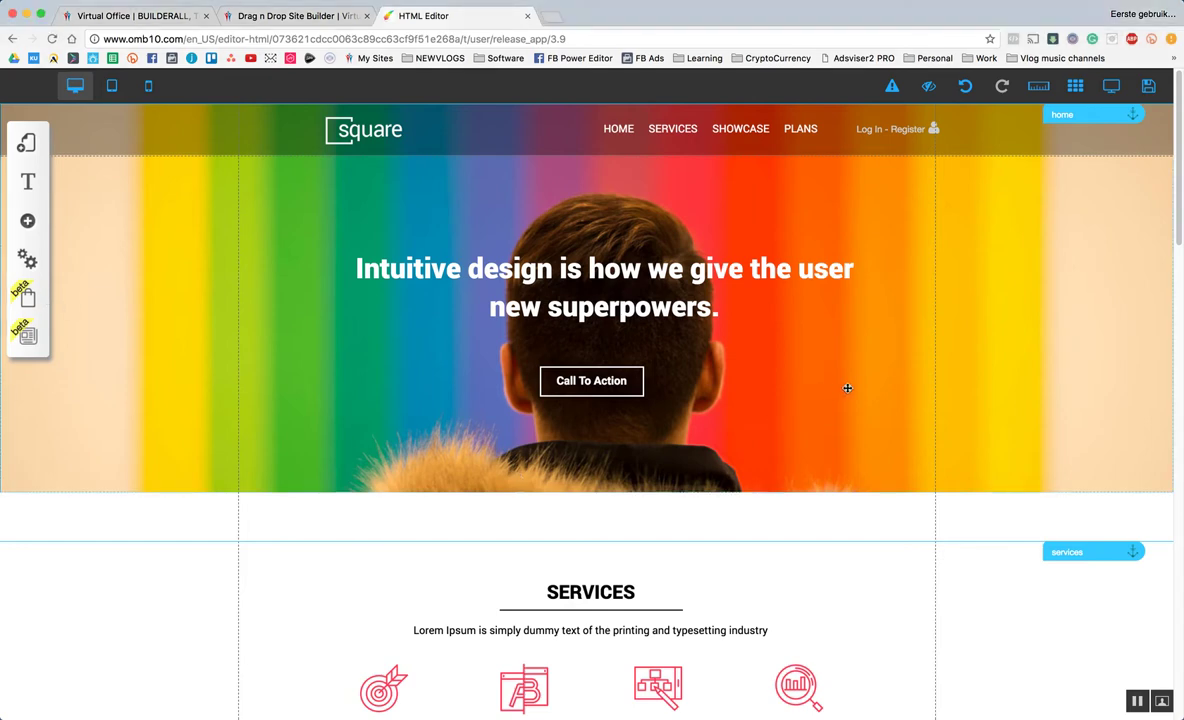
left_click(26, 146)
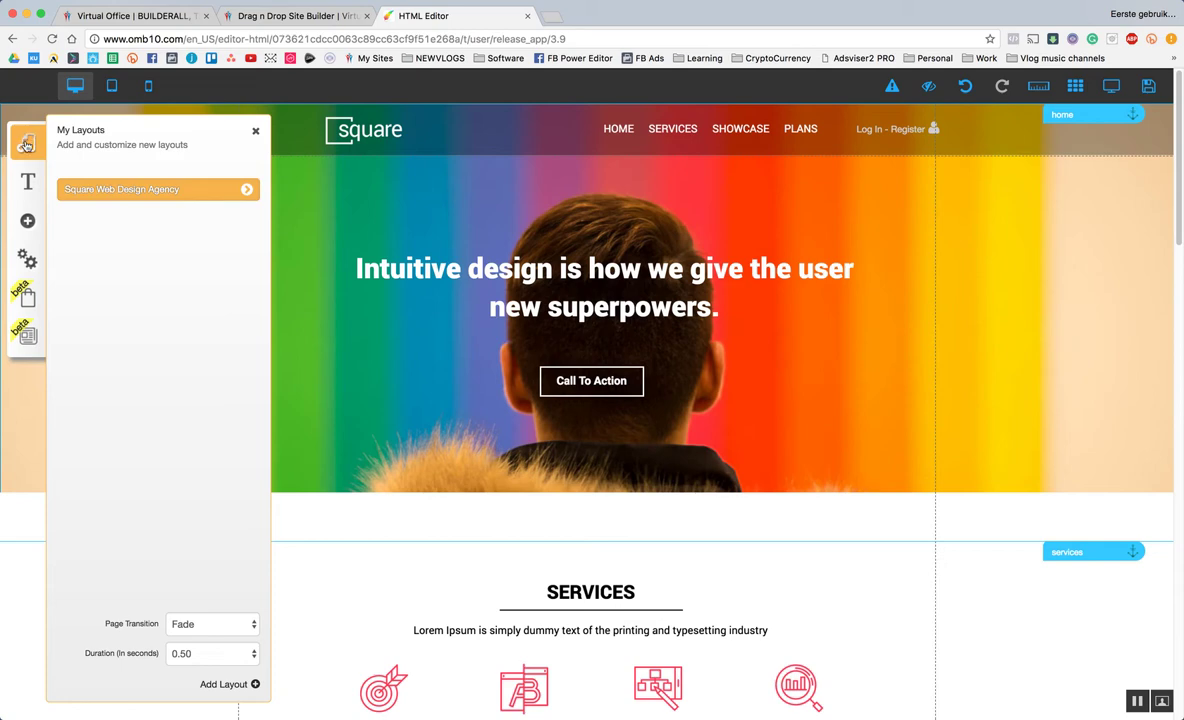
left_click(245, 190)
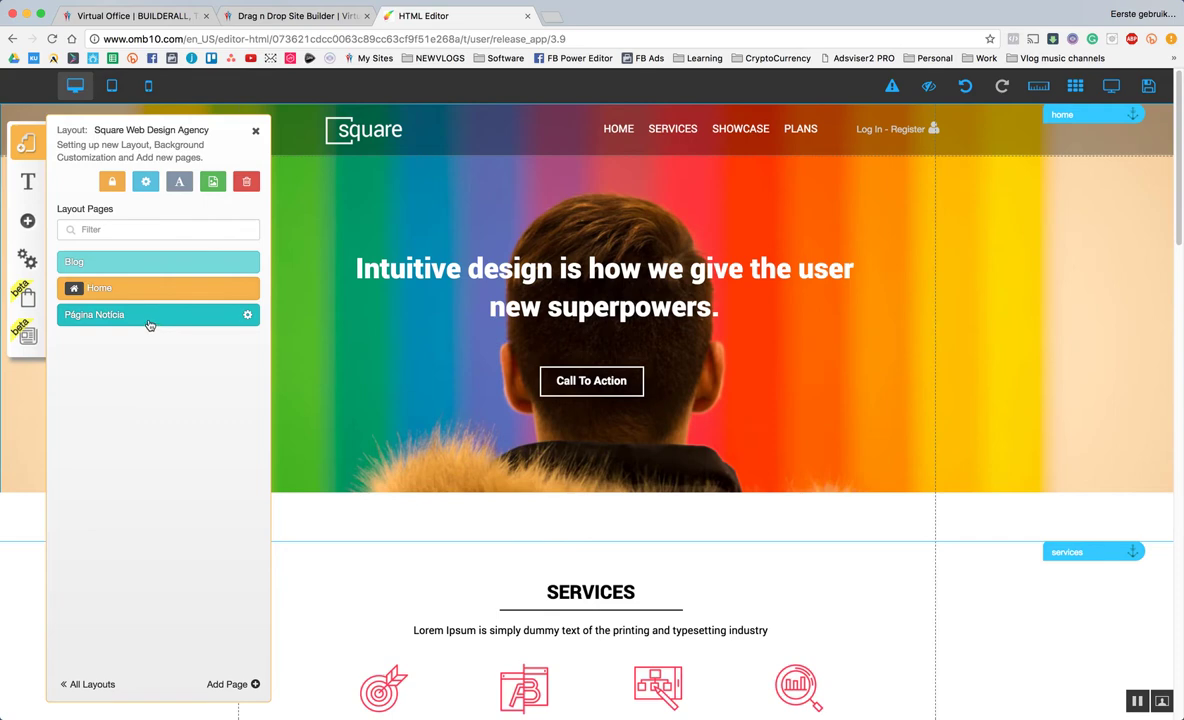
left_click(148, 324)
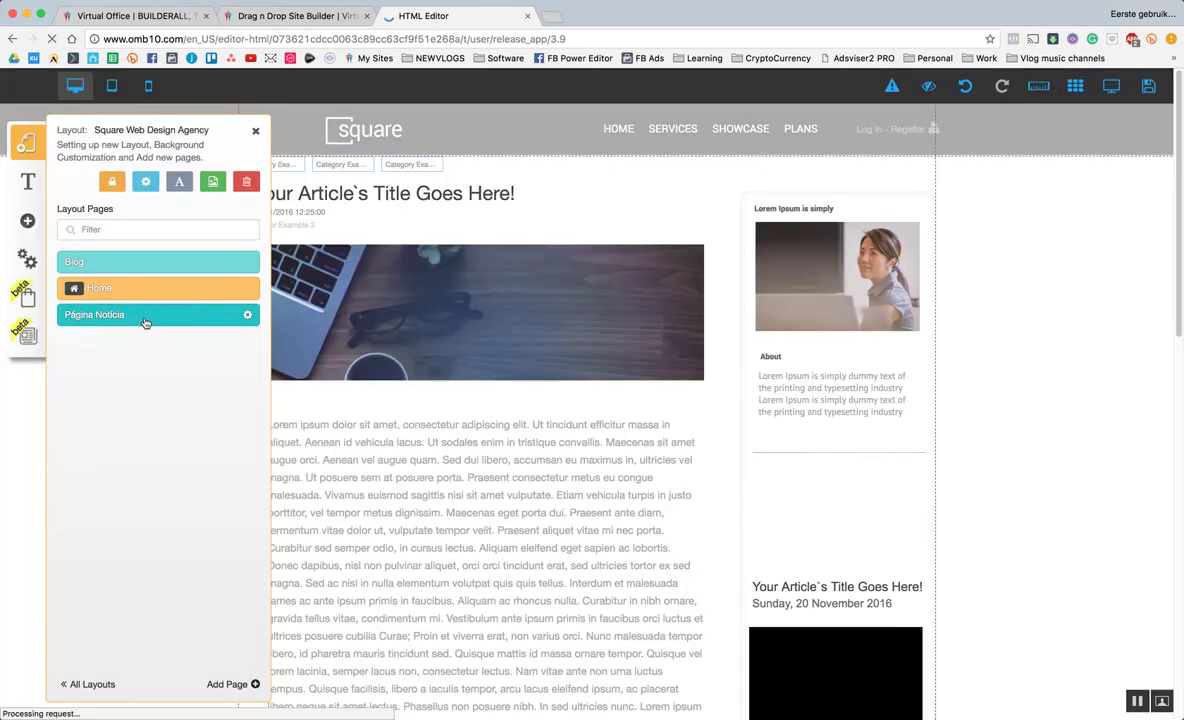
left_click(147, 294)
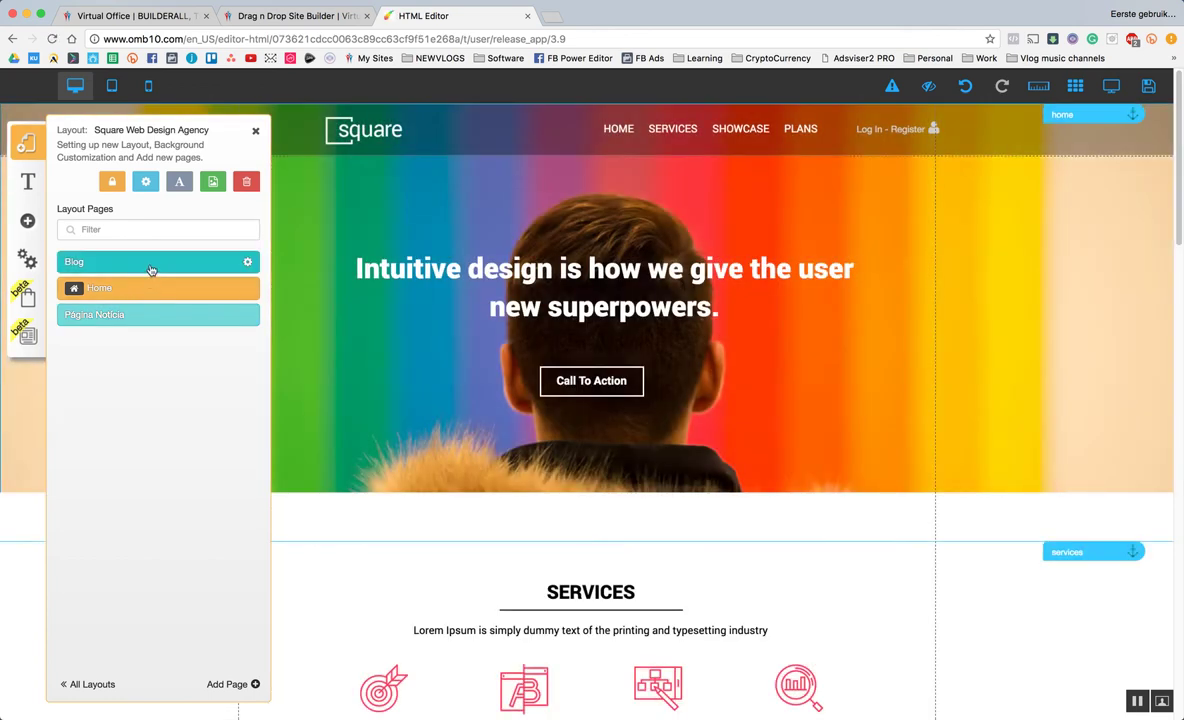
left_click(150, 266)
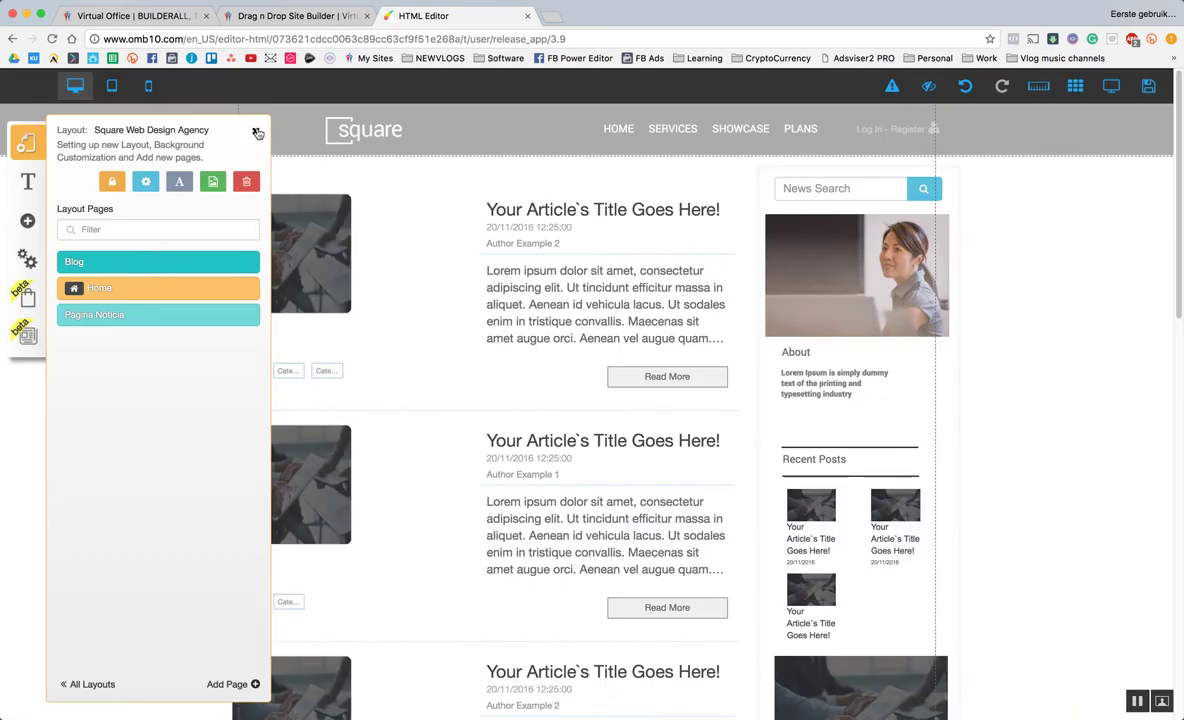
left_click(256, 132)
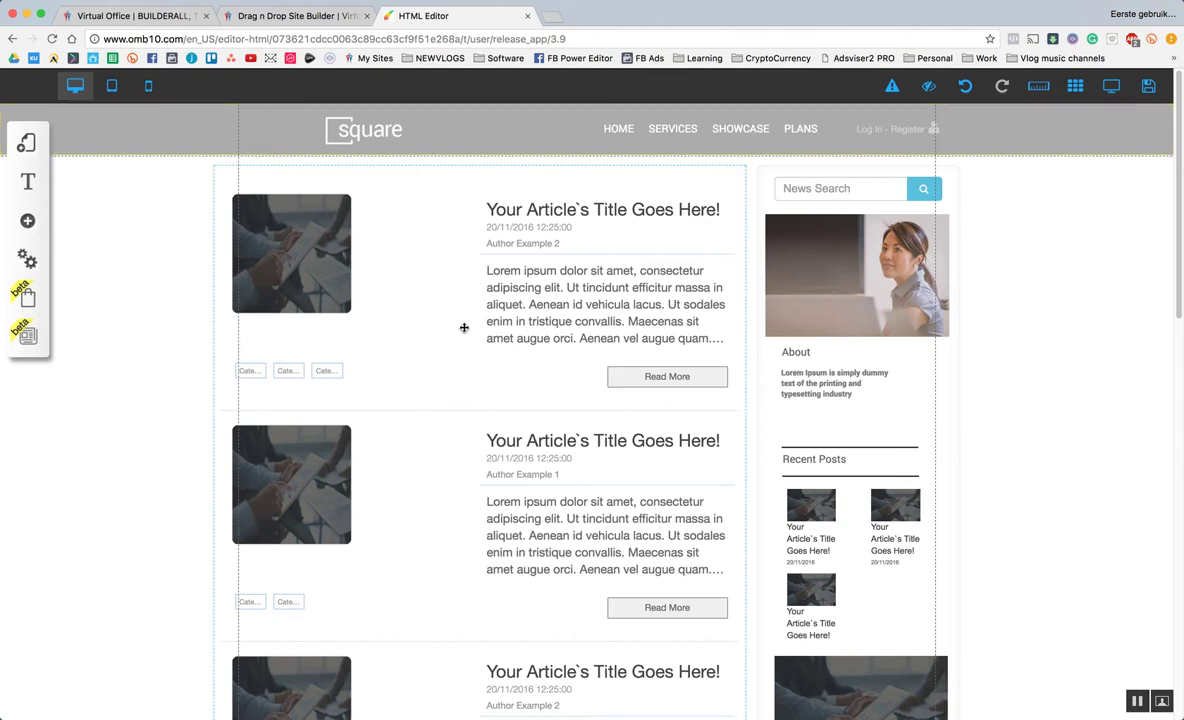
scroll(470, 355, "down", 15)
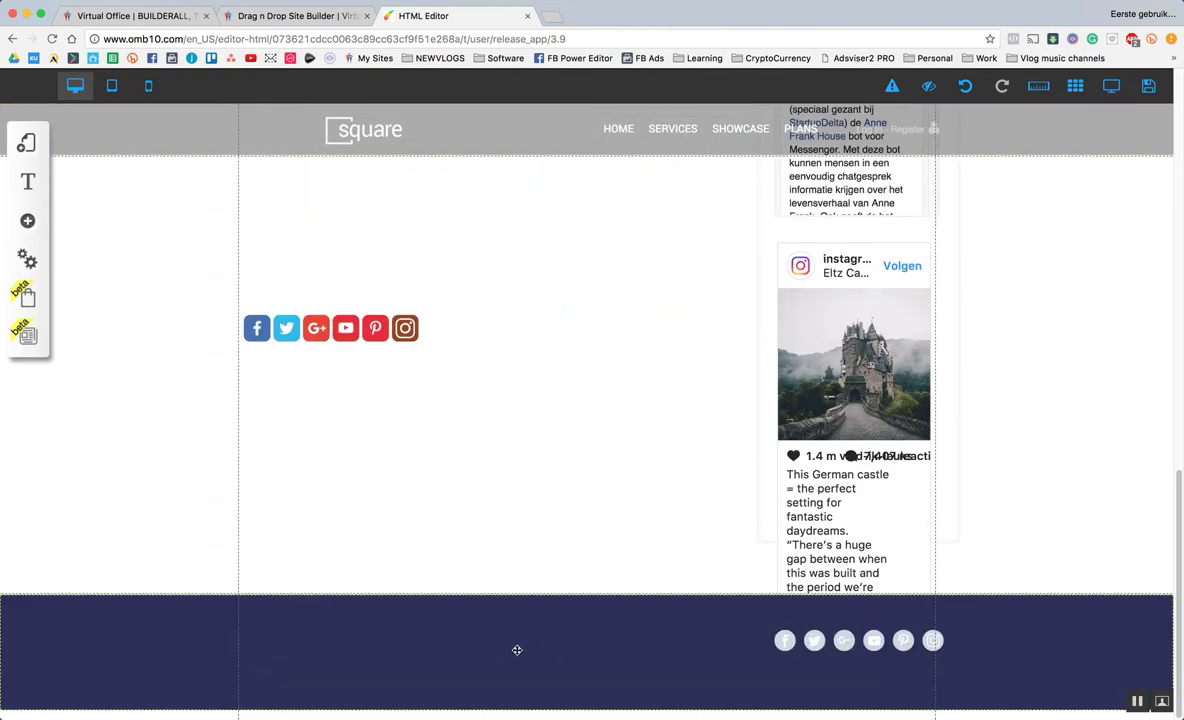
scroll(410, 408, "up", 15)
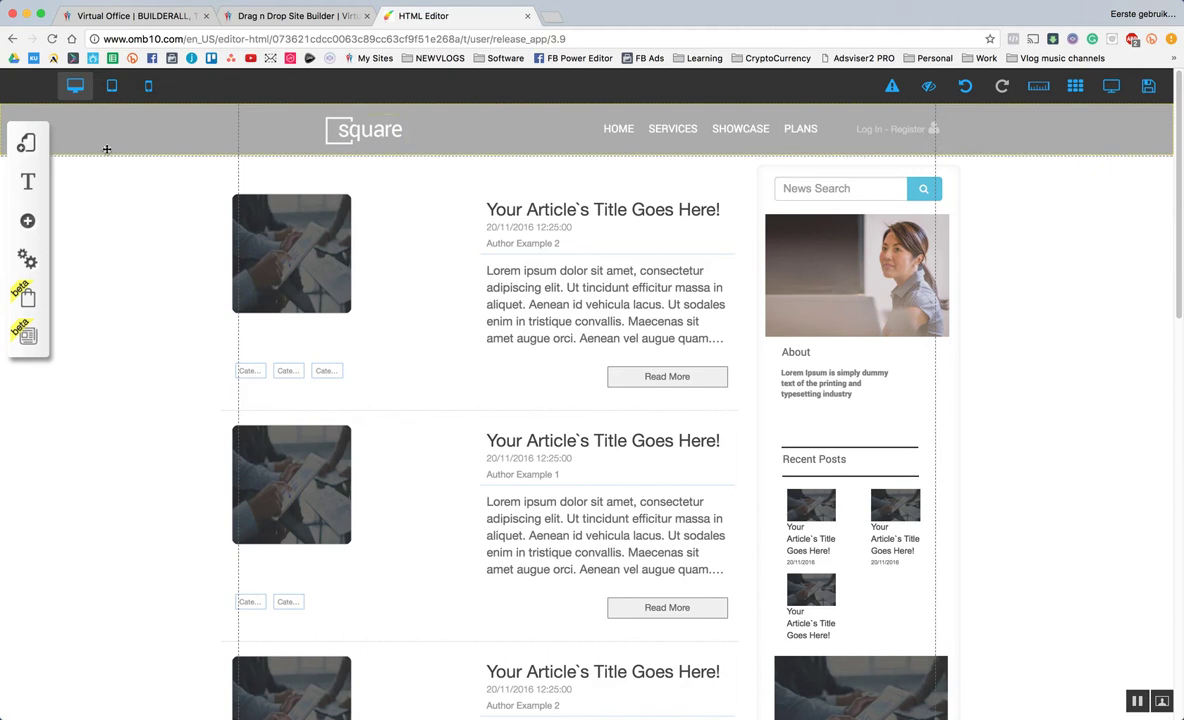
Browse the Add Layout template gallery, then close it without adding a layout.
left_click(29, 140)
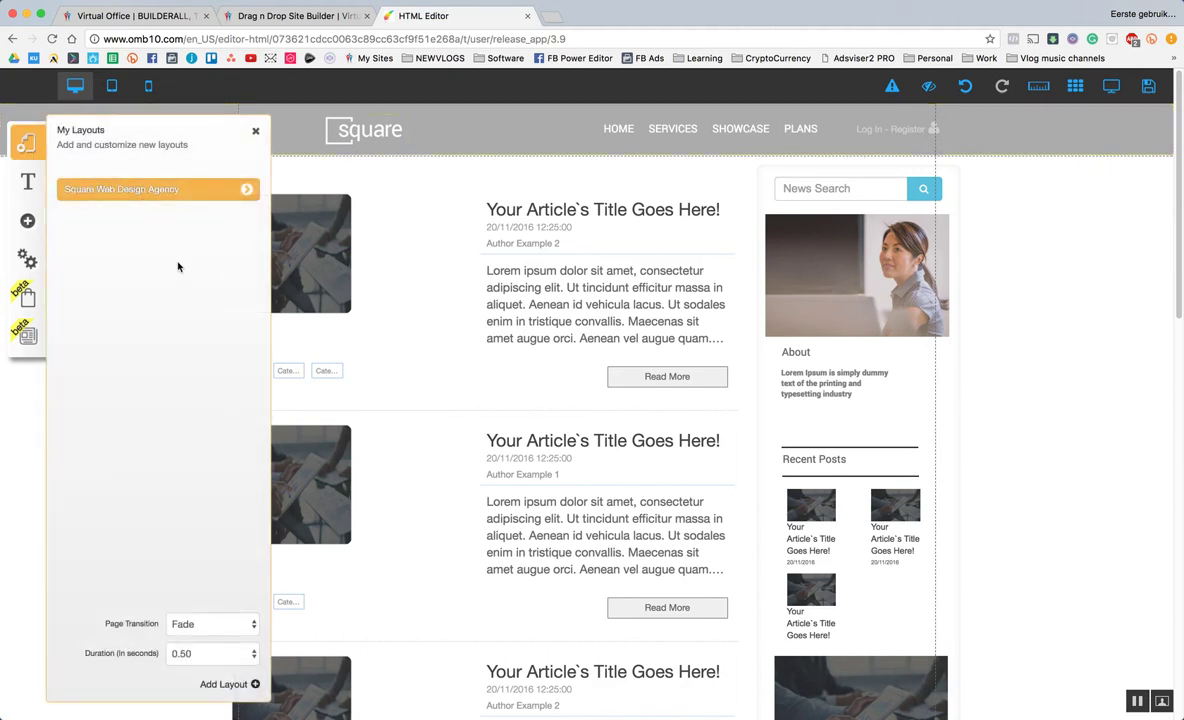
left_click(254, 683)
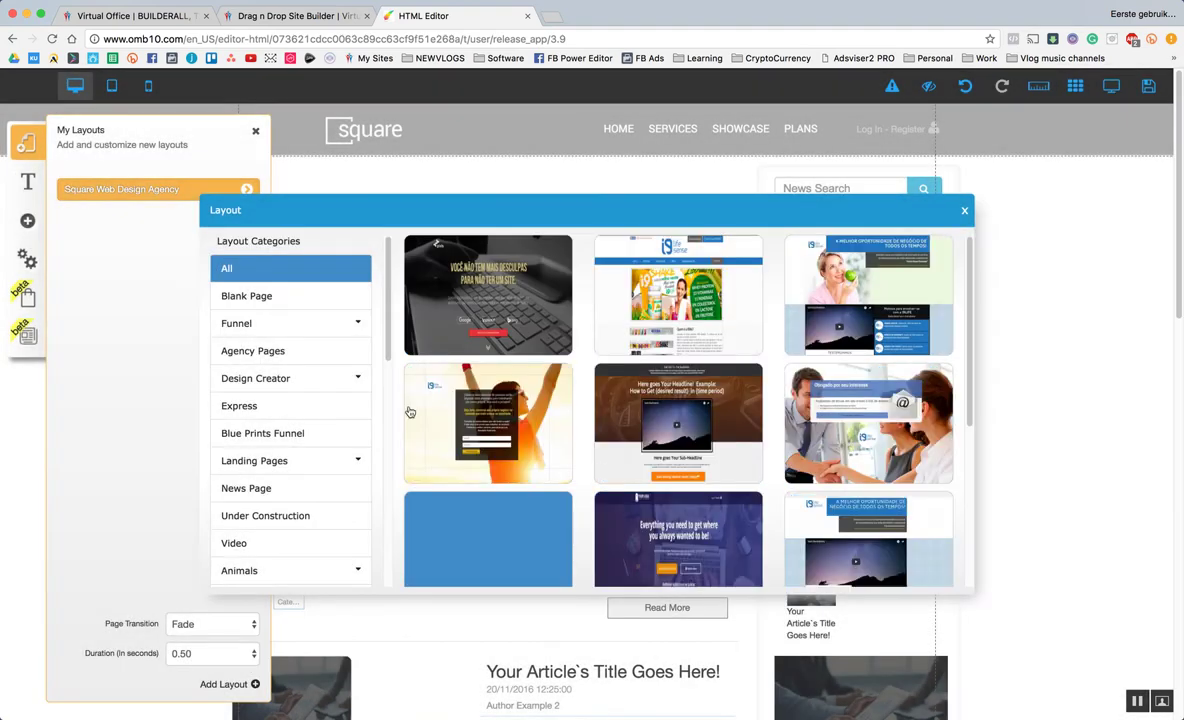
mouse_move(679, 311)
scroll(680, 400, "down", 15)
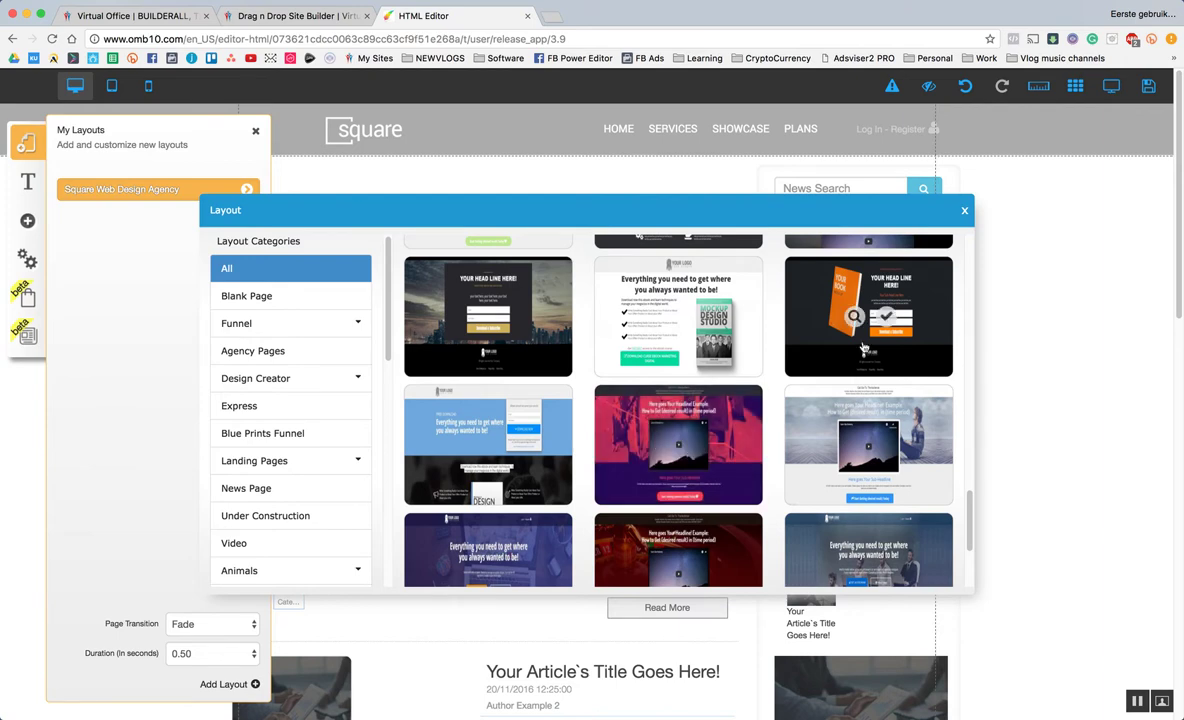
mouse_move(913, 330)
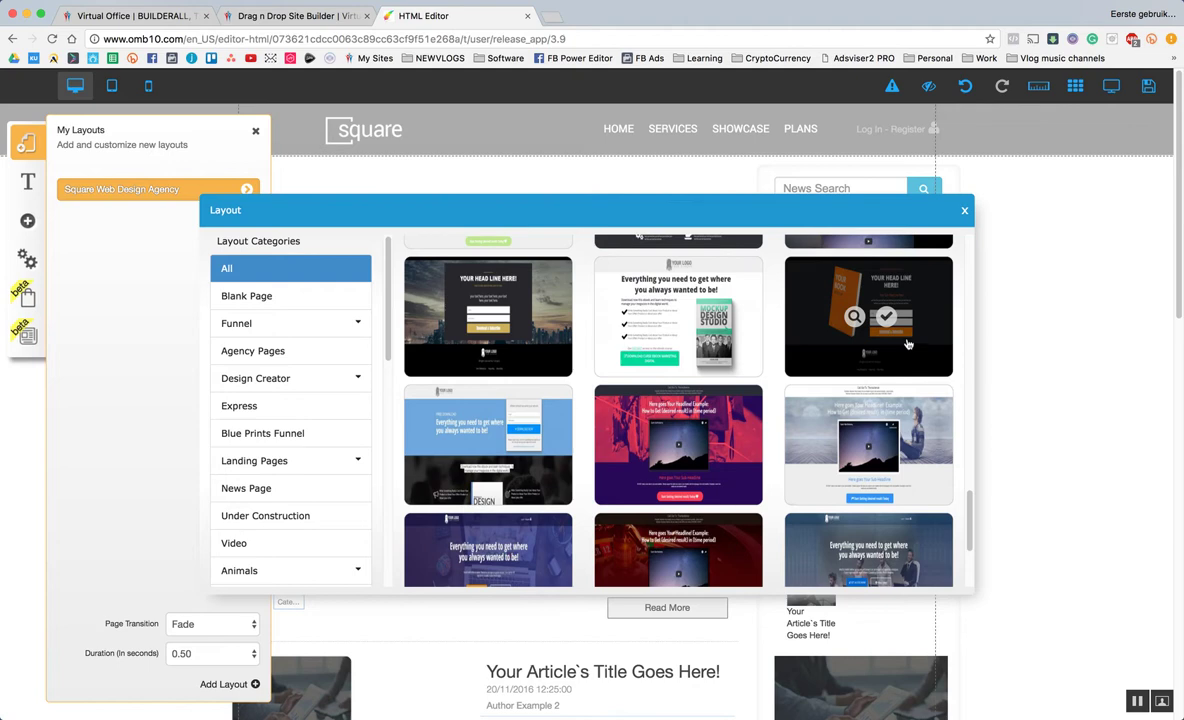
left_click(964, 210)
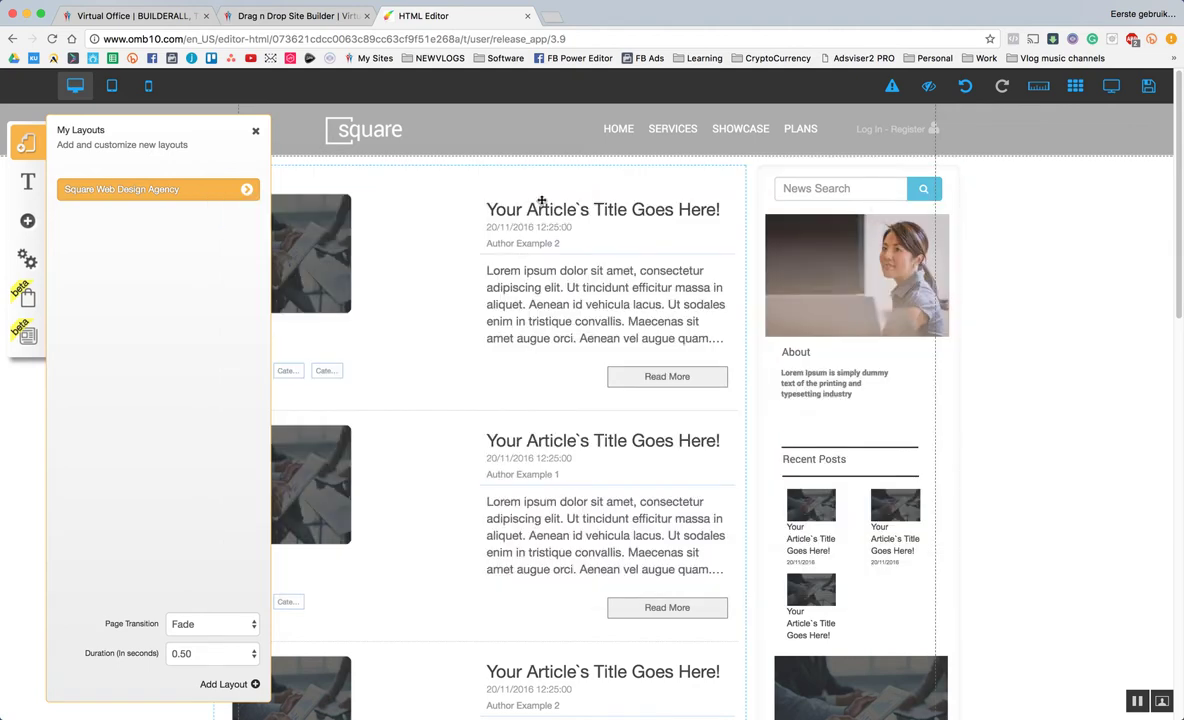
Return to Square Web Design Agency's Home page after previewing the Página Notícia page.
left_click(247, 192)
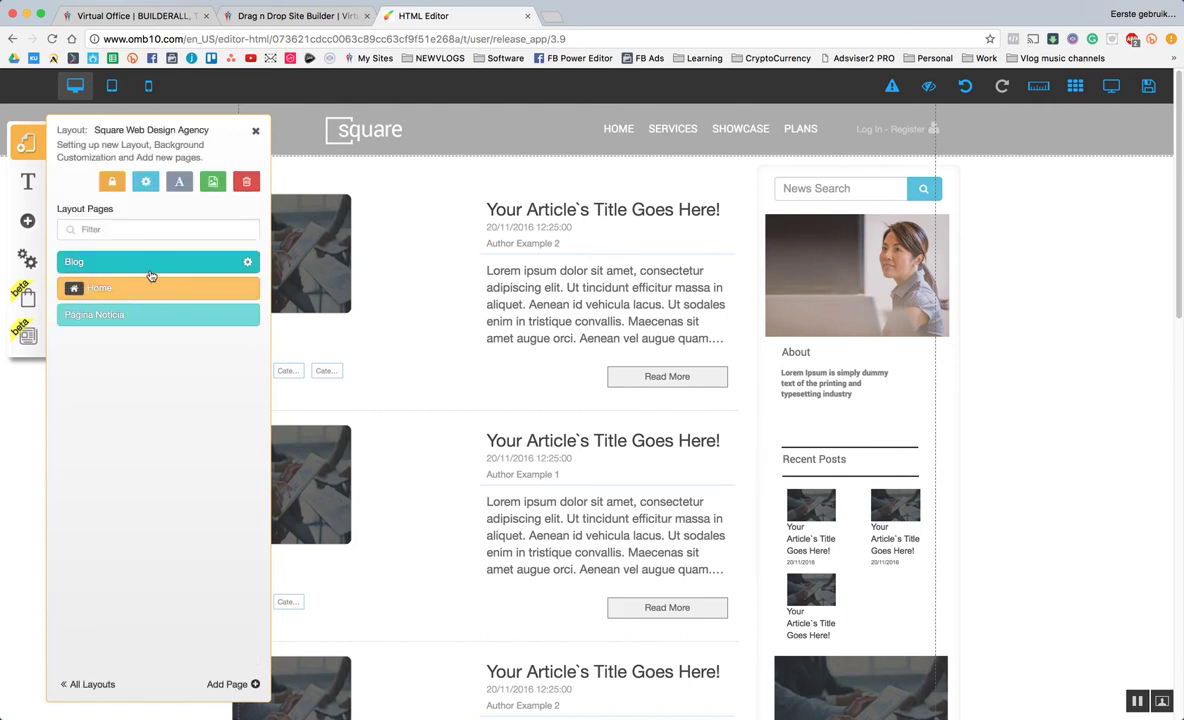
left_click(155, 290)
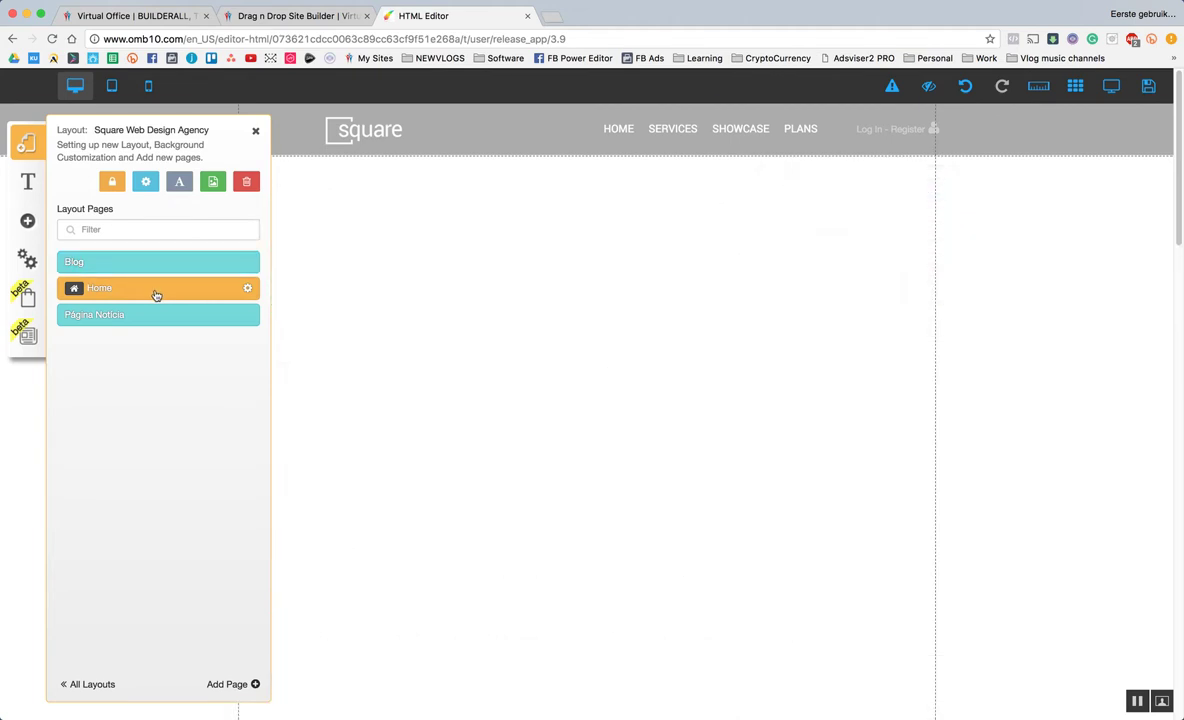
left_click(154, 320)
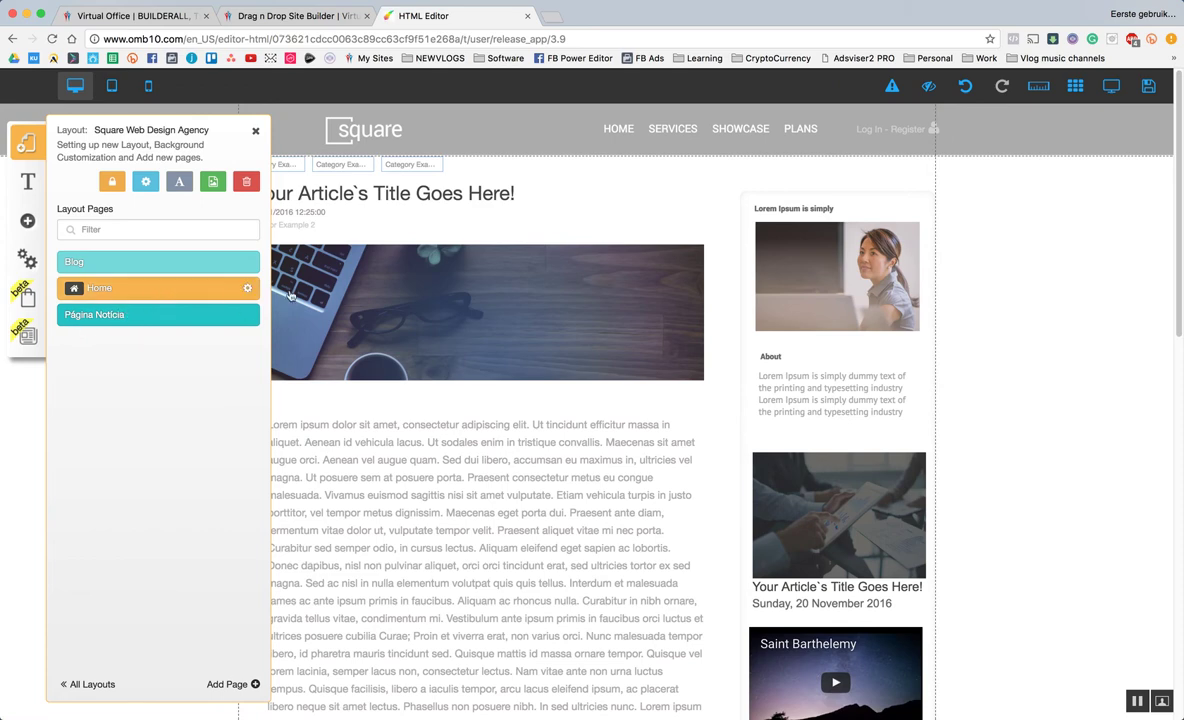
scroll(434, 289, "down", 5)
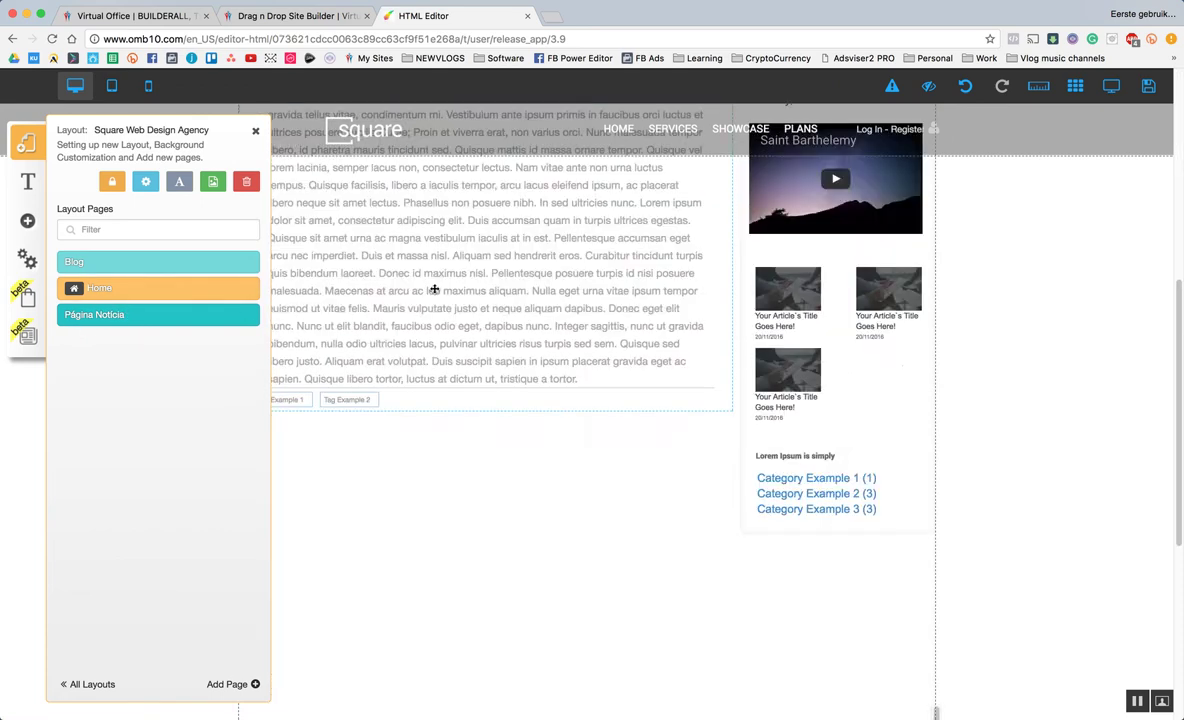
scroll(434, 289, "down", 5)
scroll(434, 290, "up", 10)
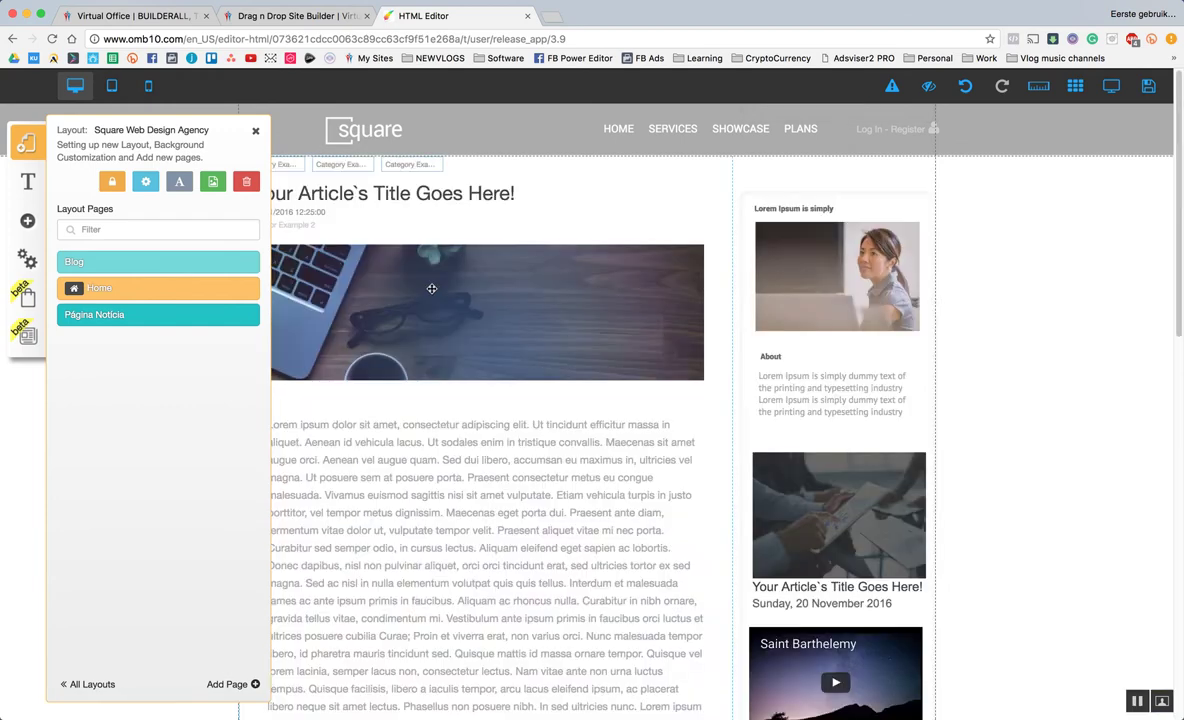
mouse_move(108, 298)
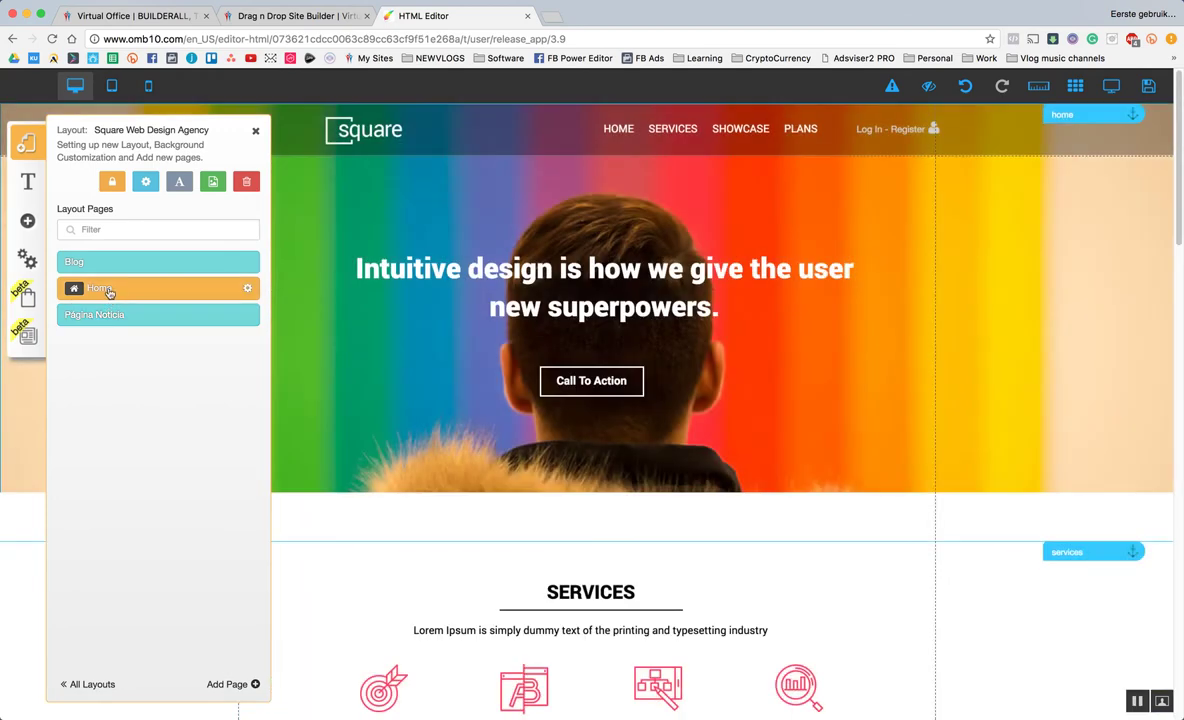
left_click(255, 131)
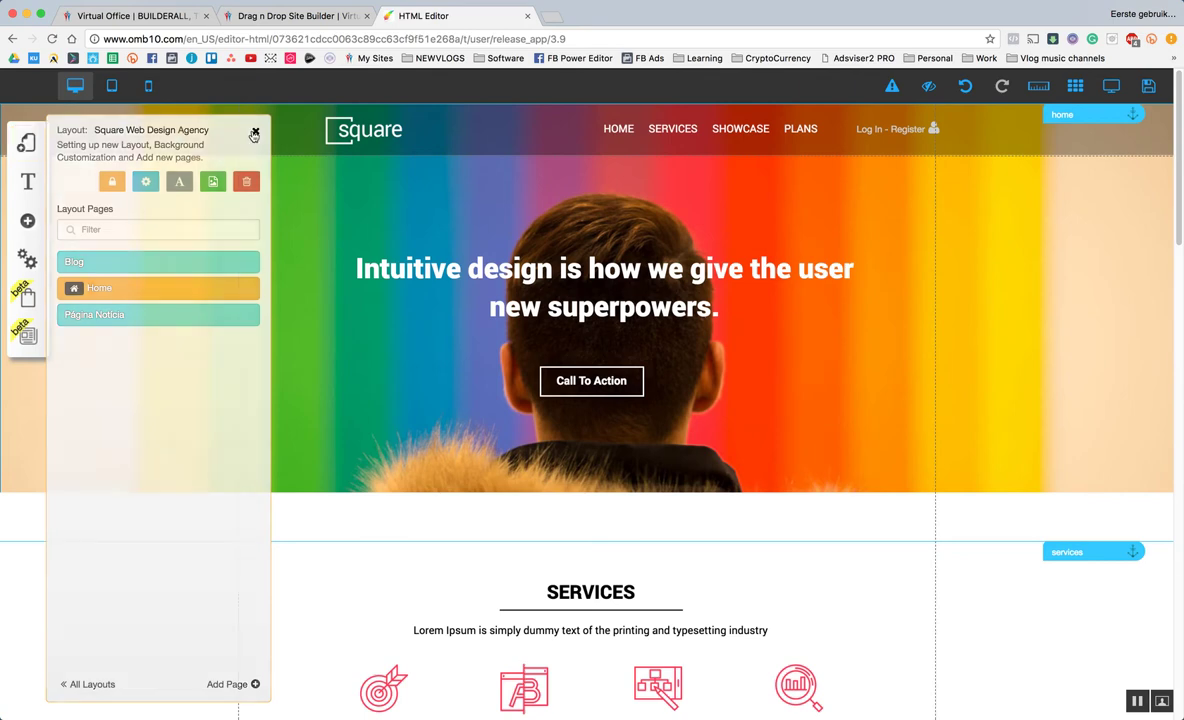
Inspect the Menu and Title XL font styles, then open the SERVICES heading for text editing.
left_click(28, 182)
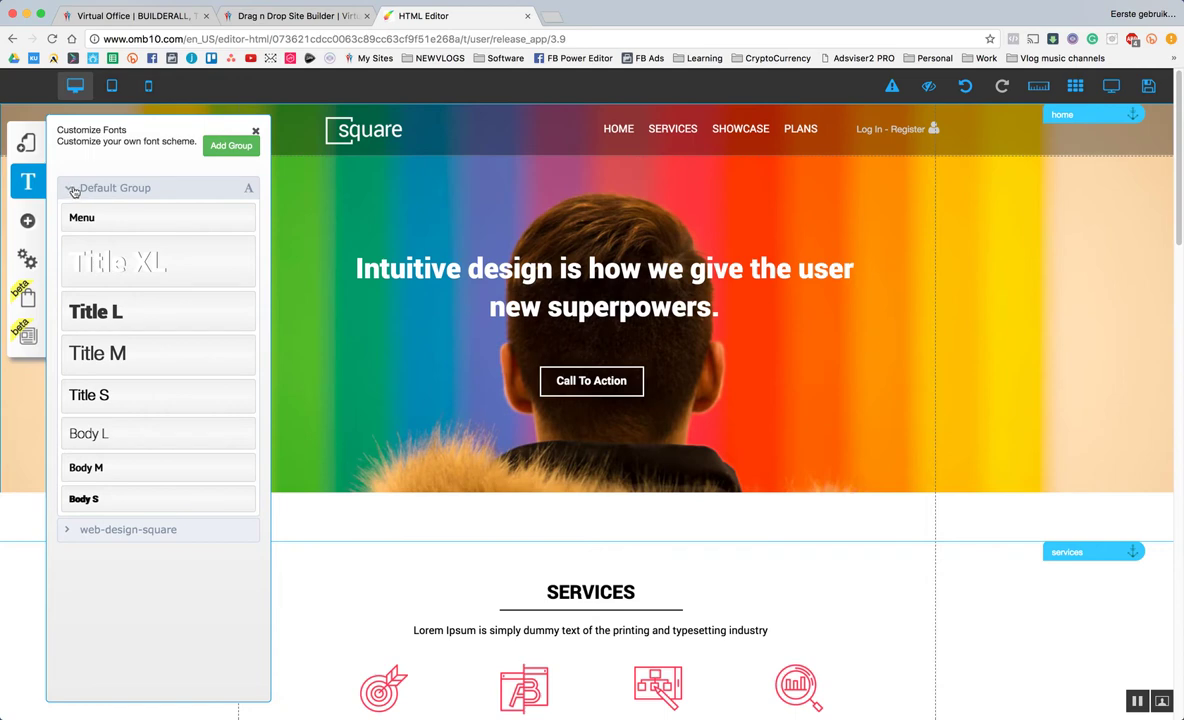
left_click(100, 213)
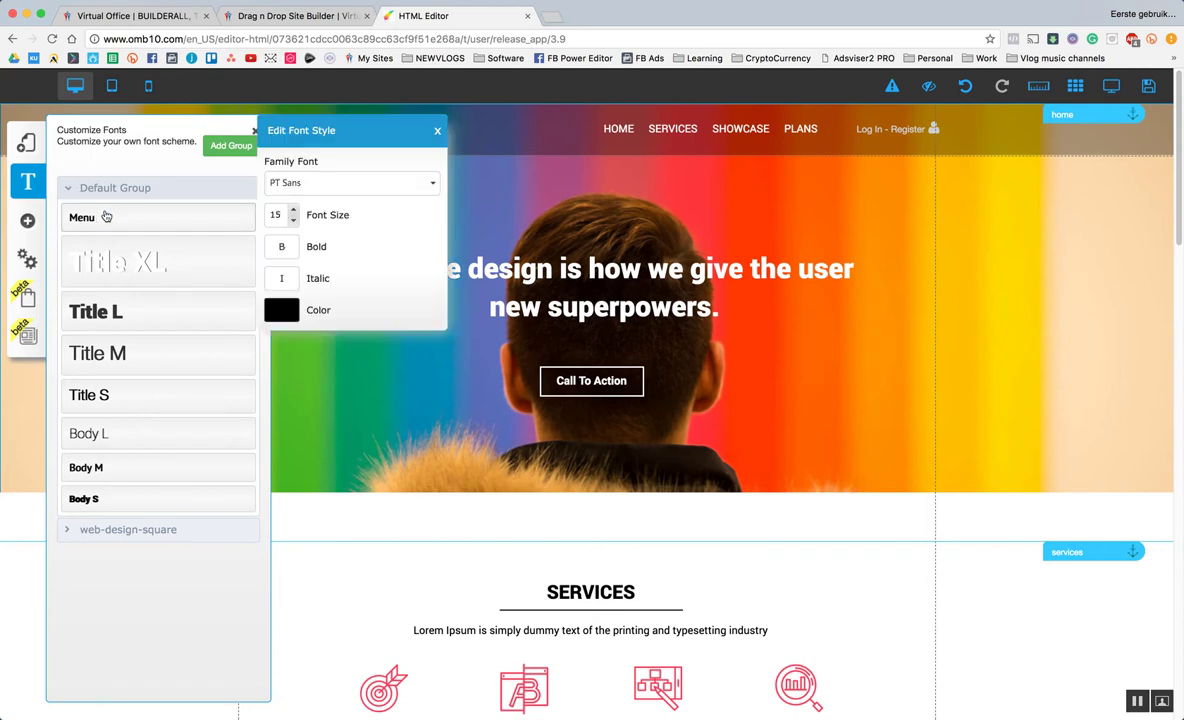
left_click(189, 258)
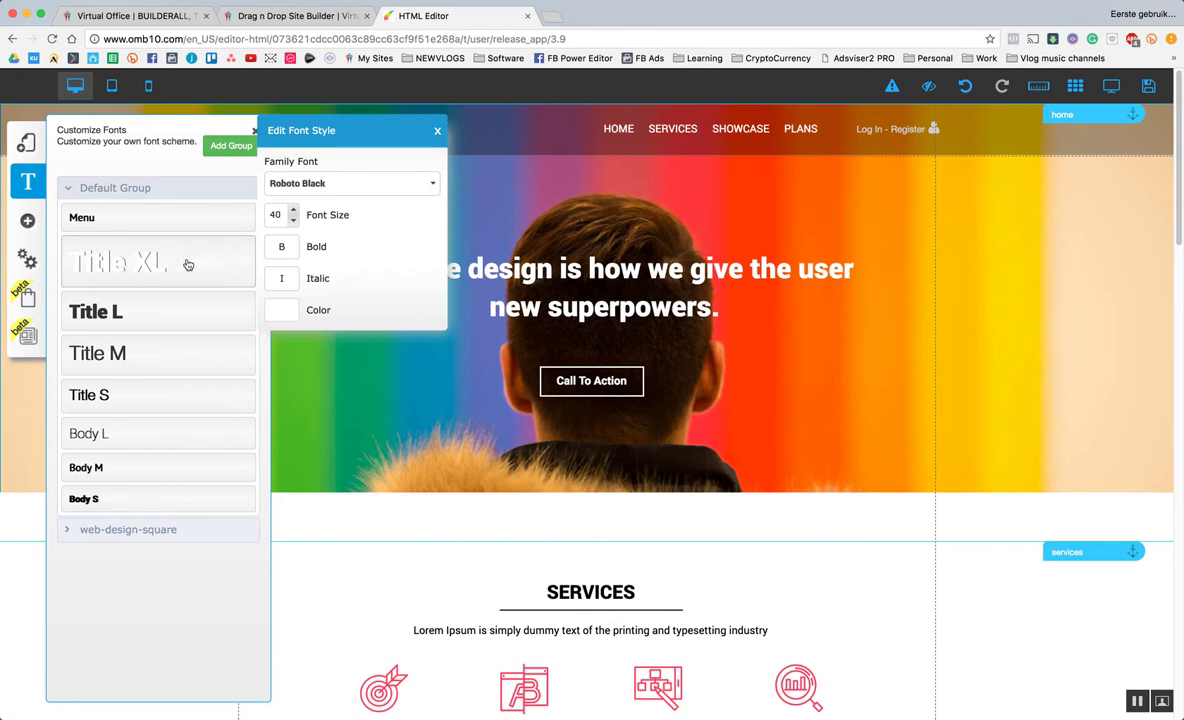
double_click(625, 592)
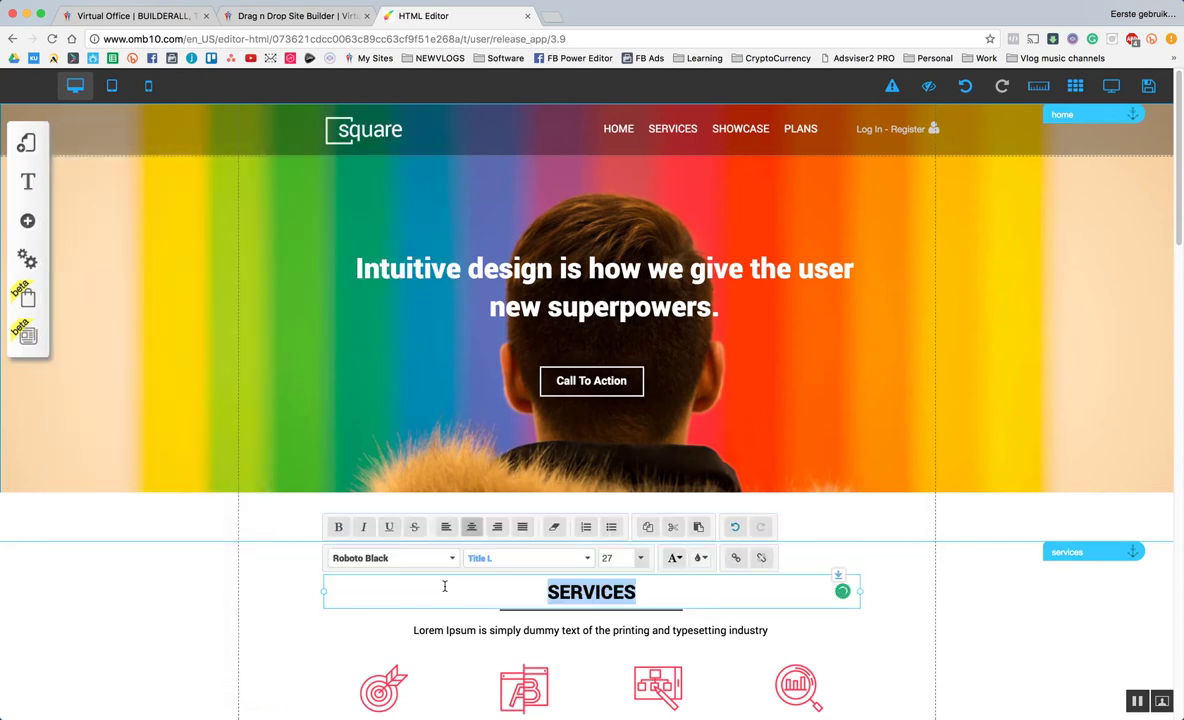
Check the heading's Title L style options, then read and dismiss the New Tools Test editor note.
left_click(536, 560)
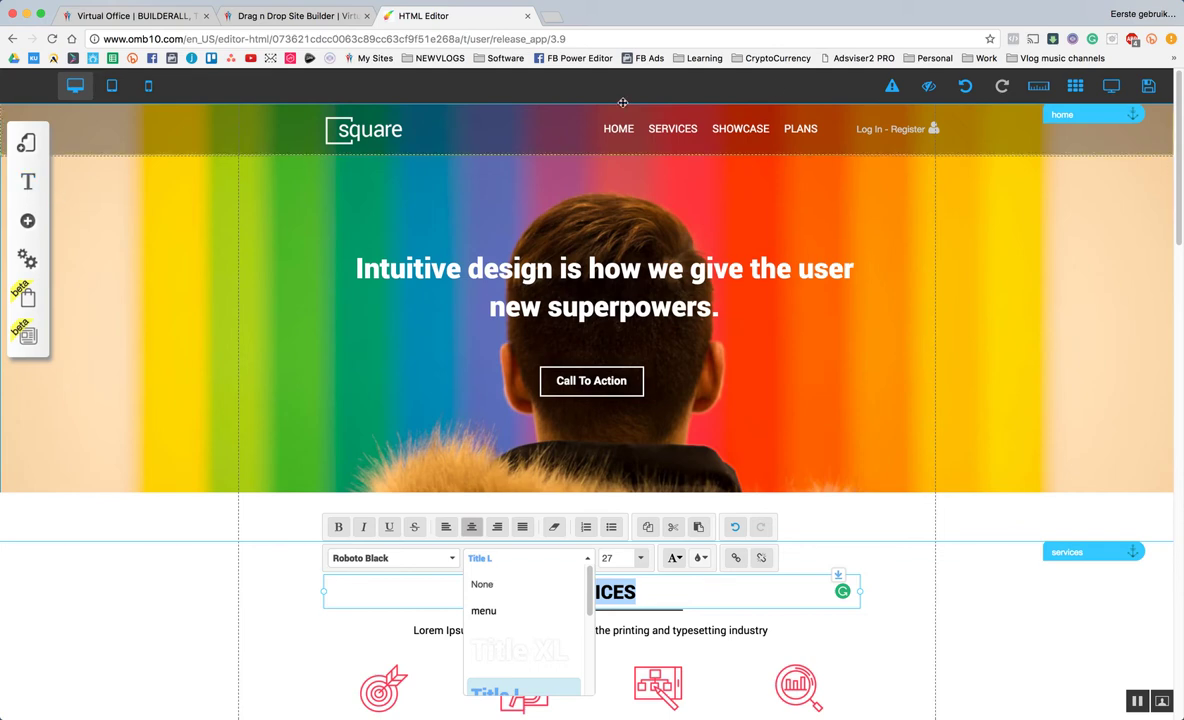
left_click(892, 88)
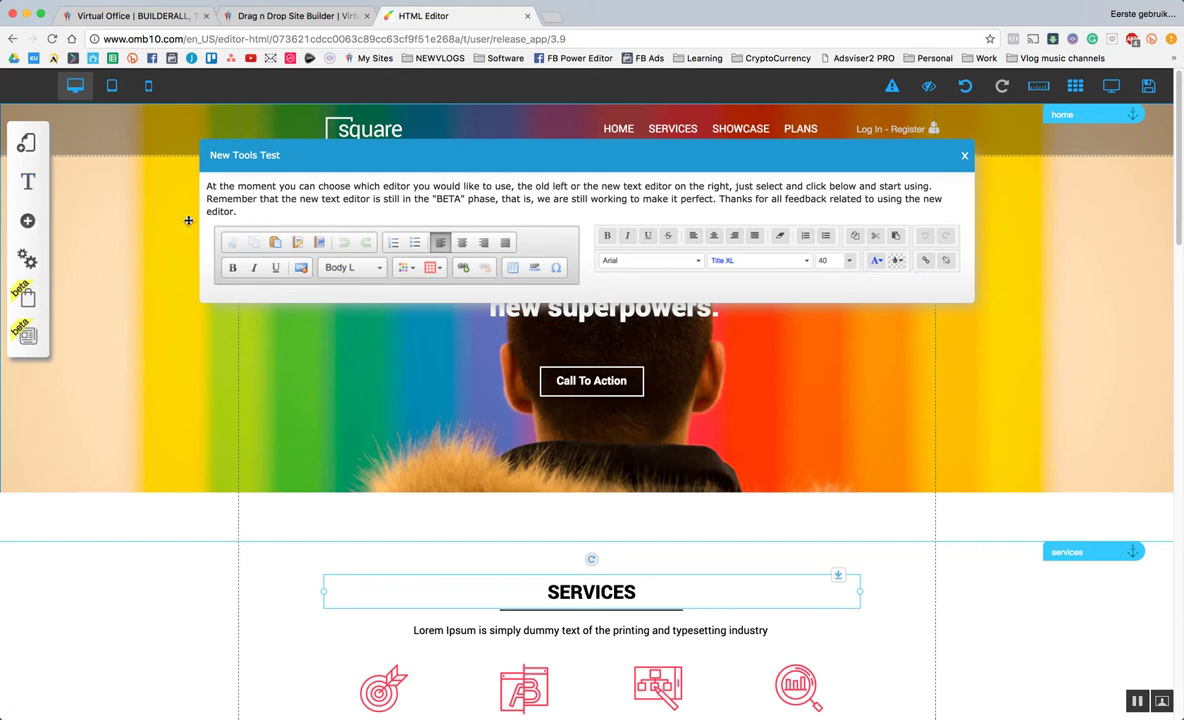
left_click(791, 260)
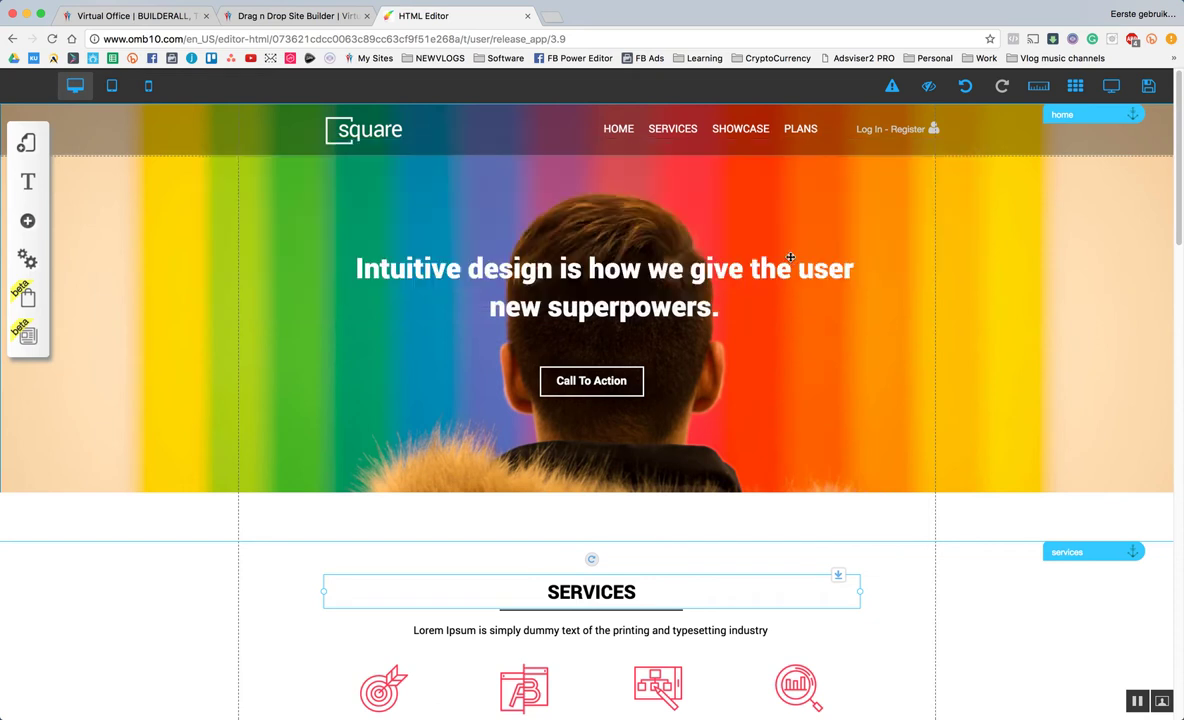
Check the Title L style (Roboto Black, 27) in Customize Fonts, then close the font panels.
left_click(30, 188)
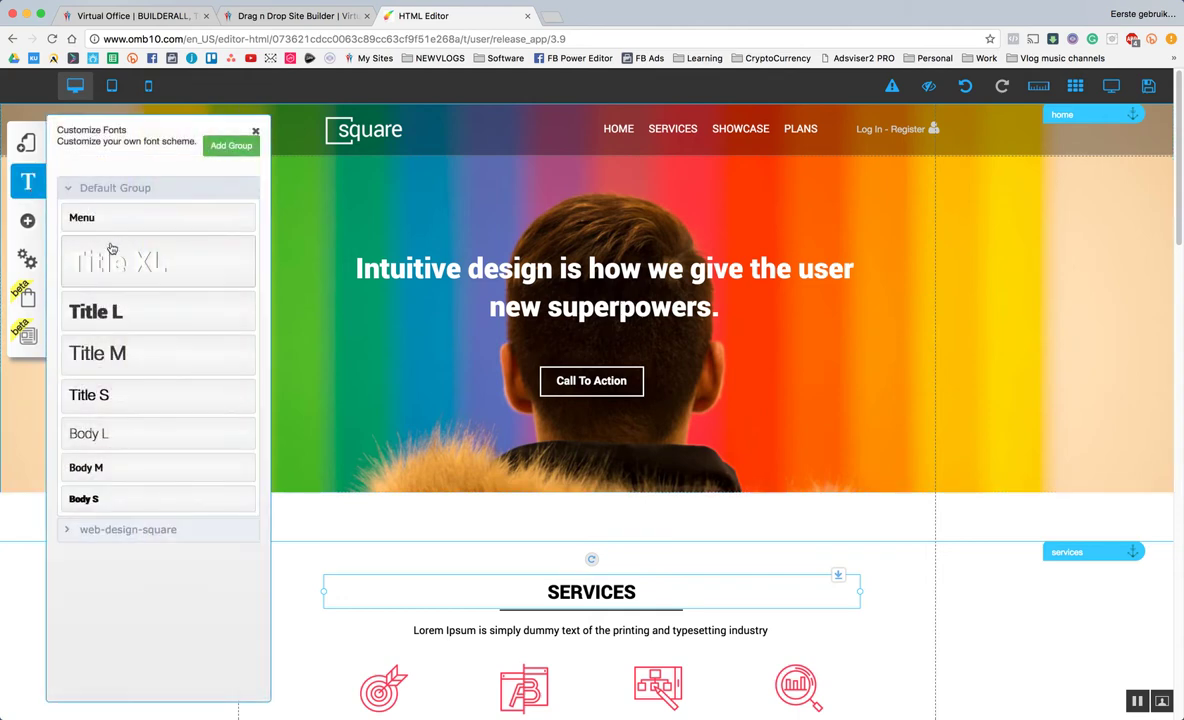
left_click(110, 312)
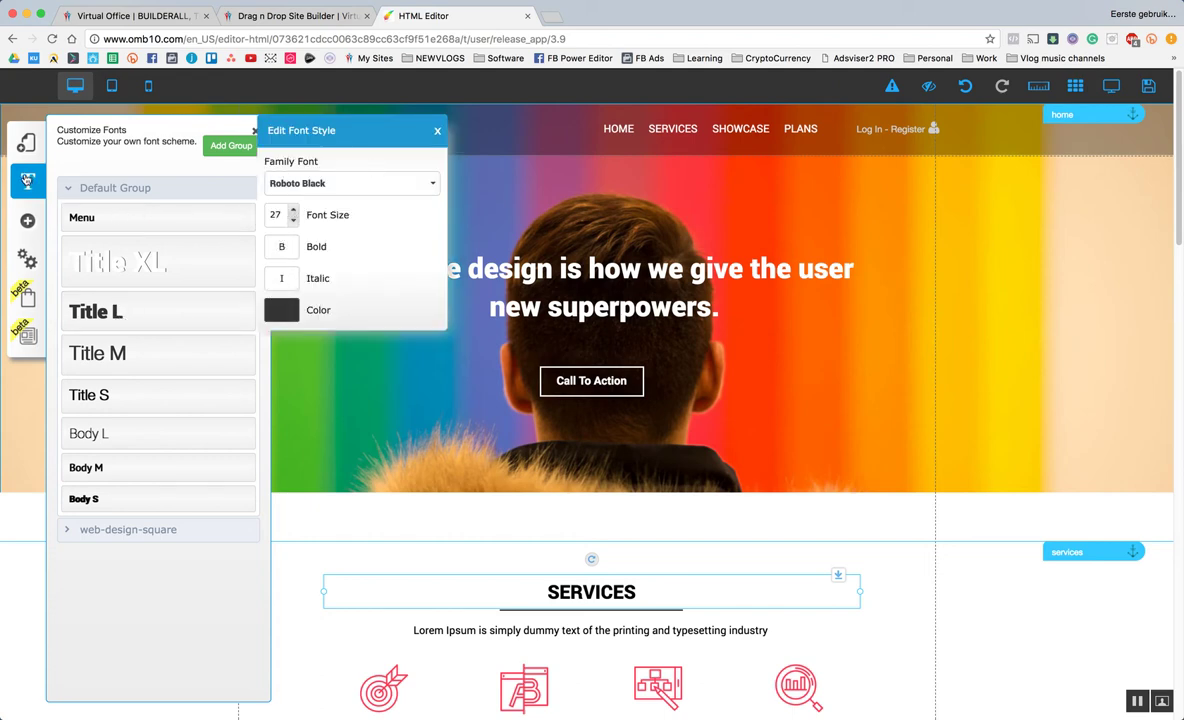
left_click(24, 168)
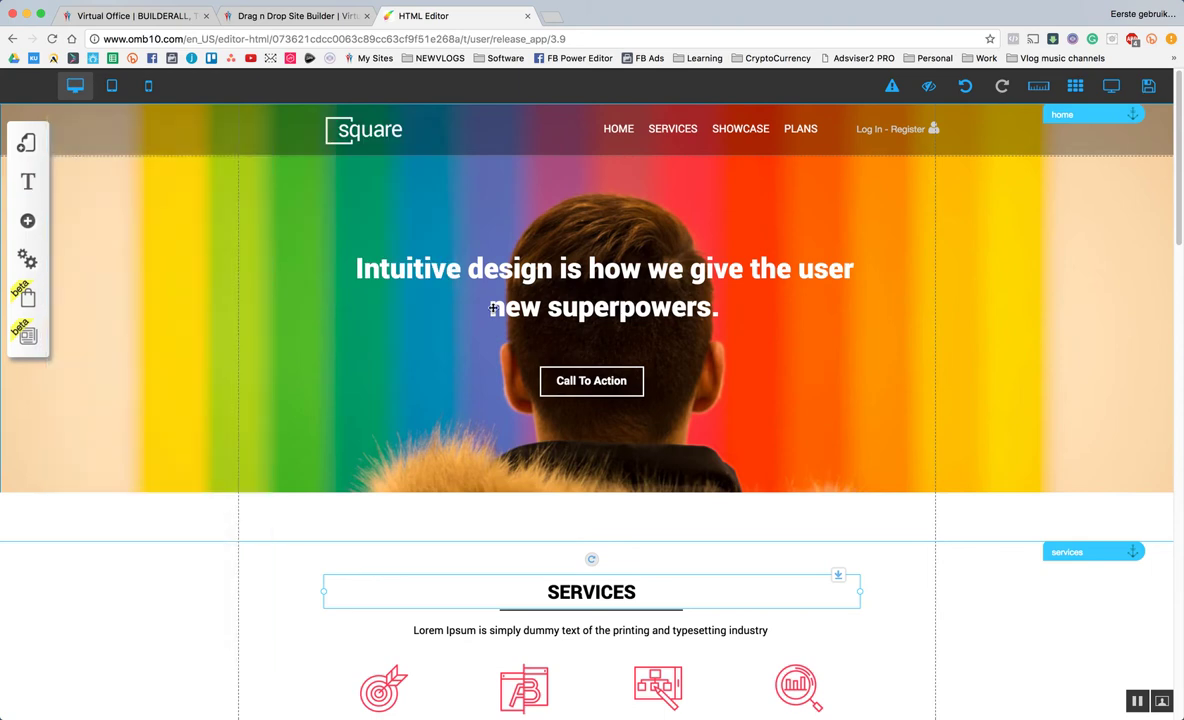
Preview the Text element styles in Add element, then return to the full element list.
left_click(28, 229)
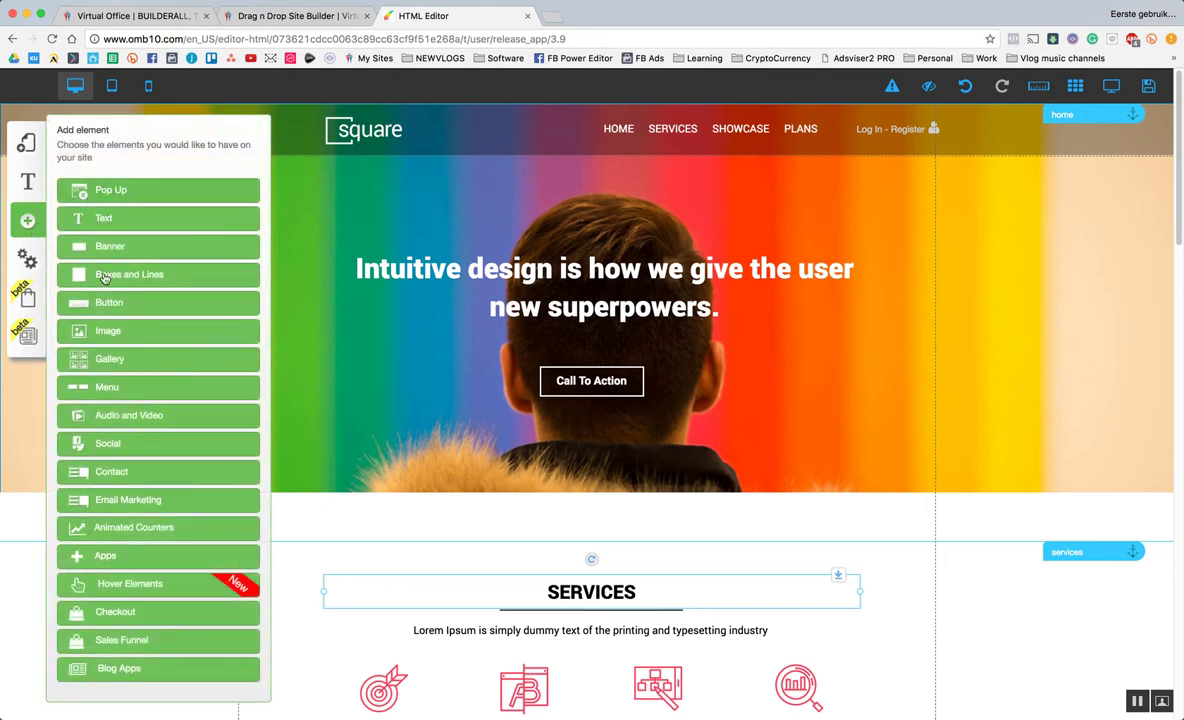
scroll(150, 430, "down", 4)
scroll(230, 454, "up", 2)
scroll(230, 454, "up", 2)
left_click(125, 228)
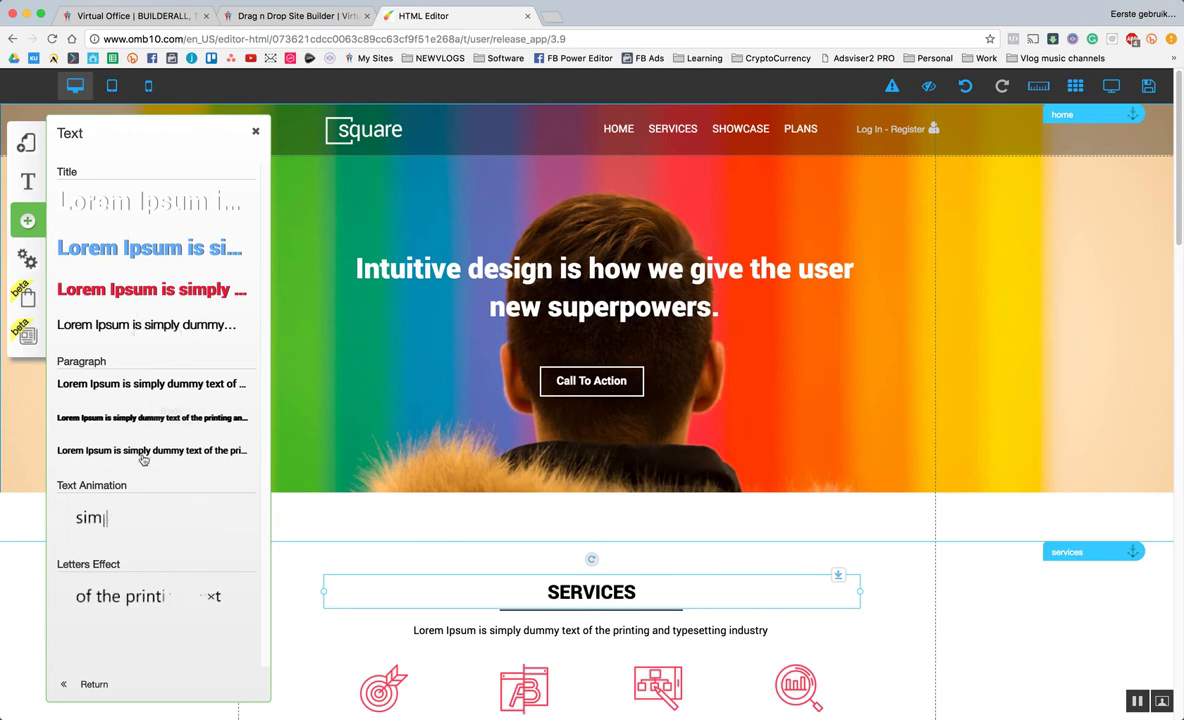
scroll(145, 440, "down", 1)
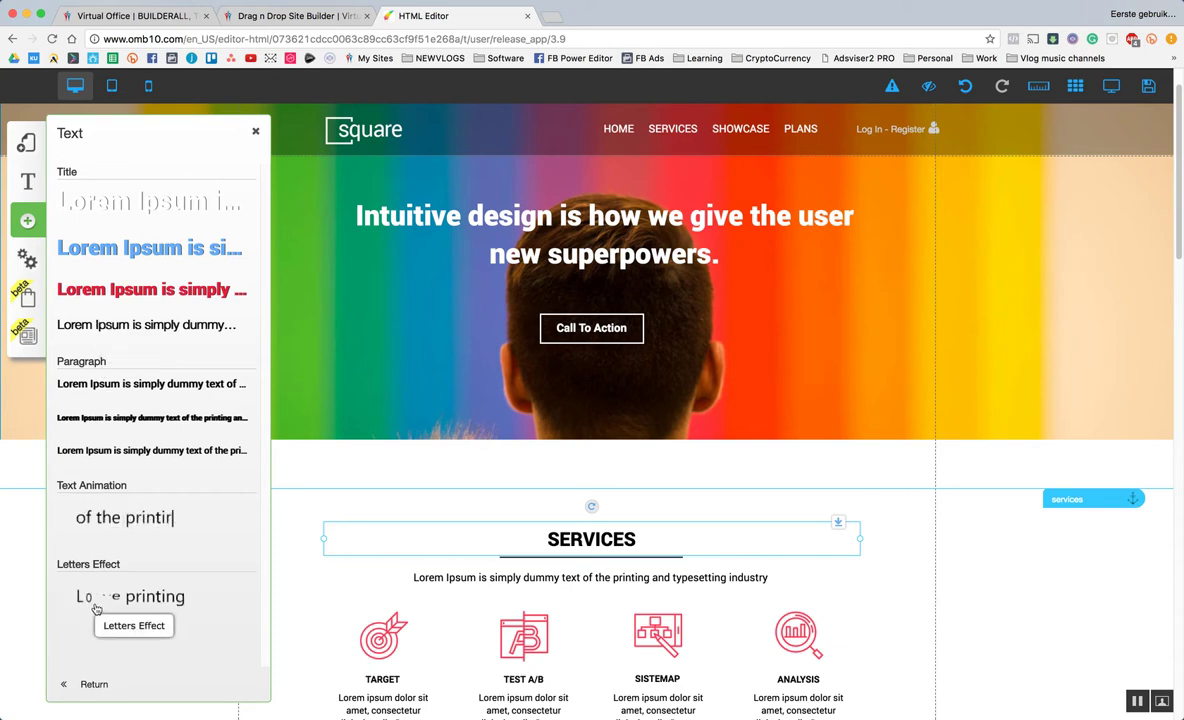
left_click(93, 685)
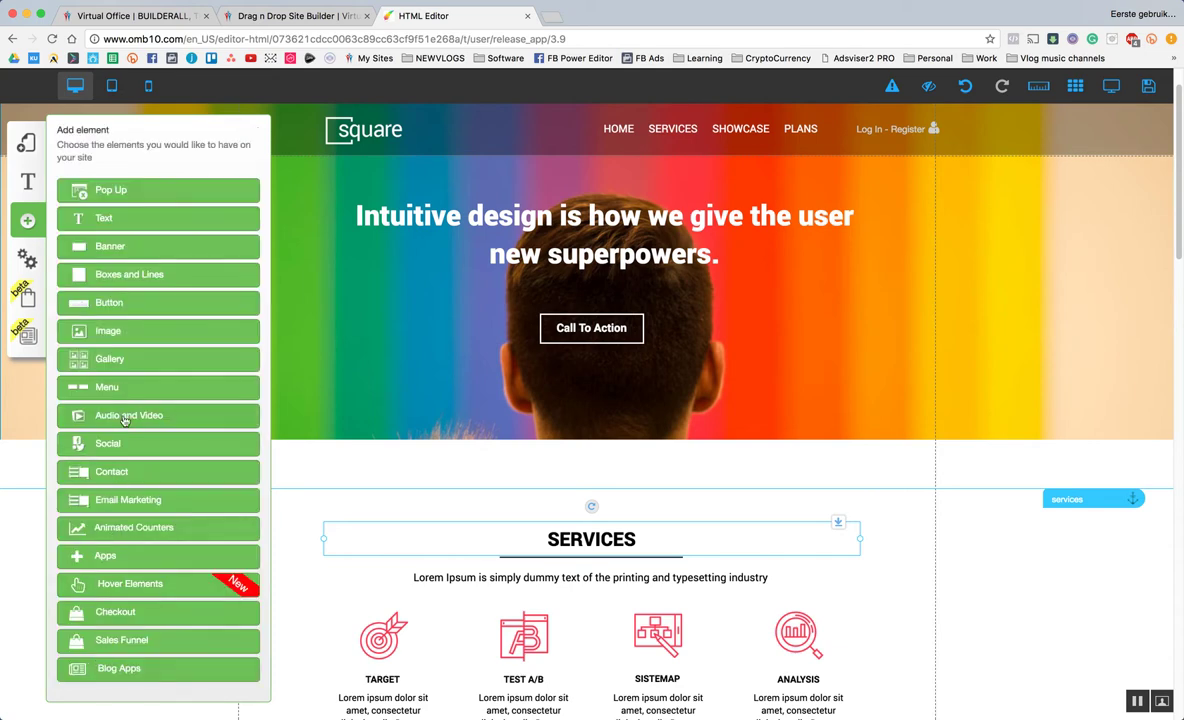
Add a Standard (Dark Blue) banner and drag it into place above the Services icons.
left_click(119, 249)
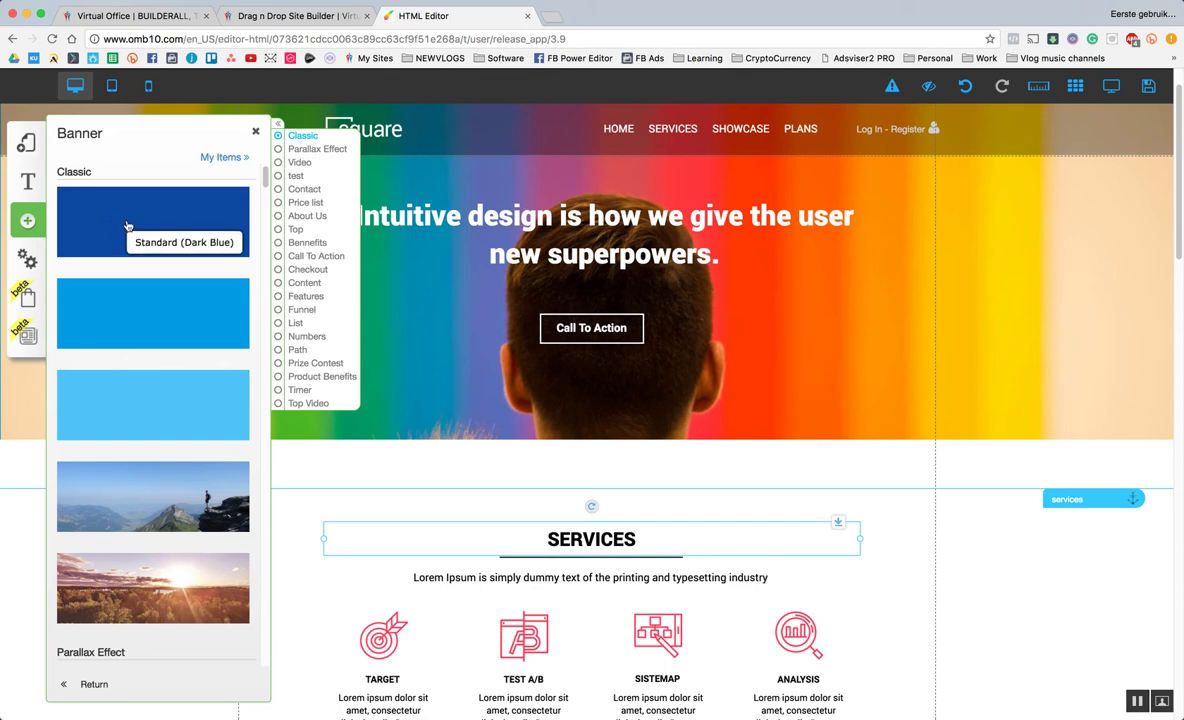
left_click(185, 247)
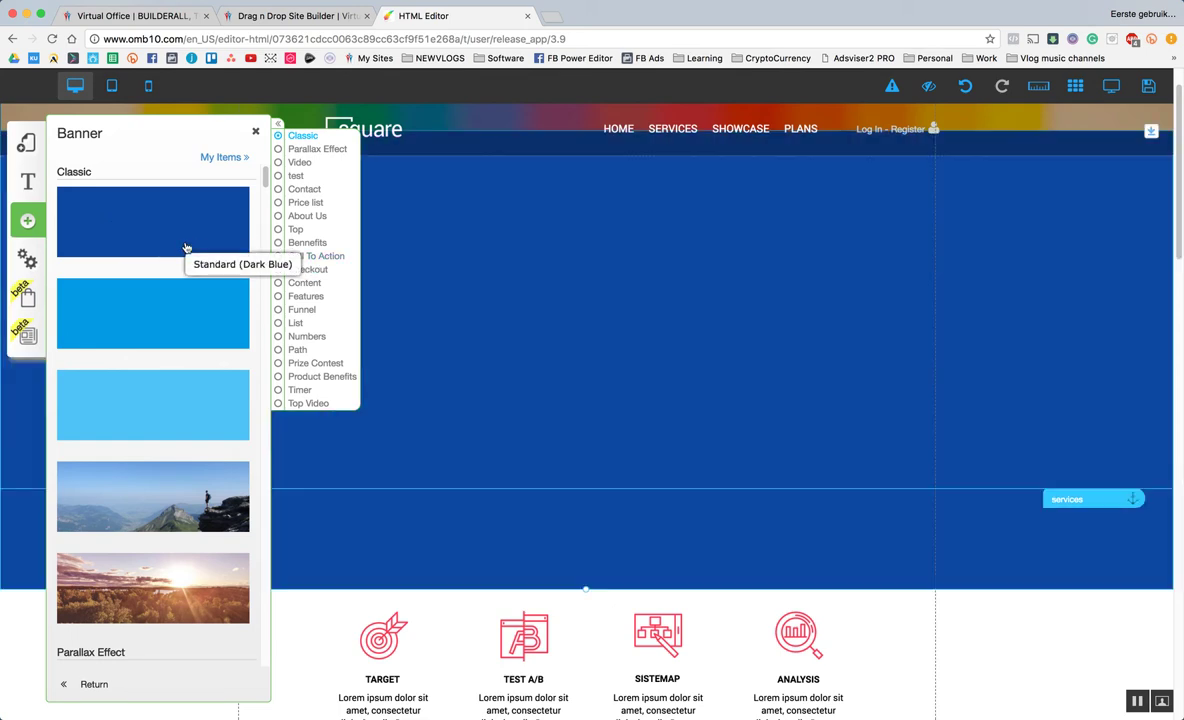
left_click(668, 345)
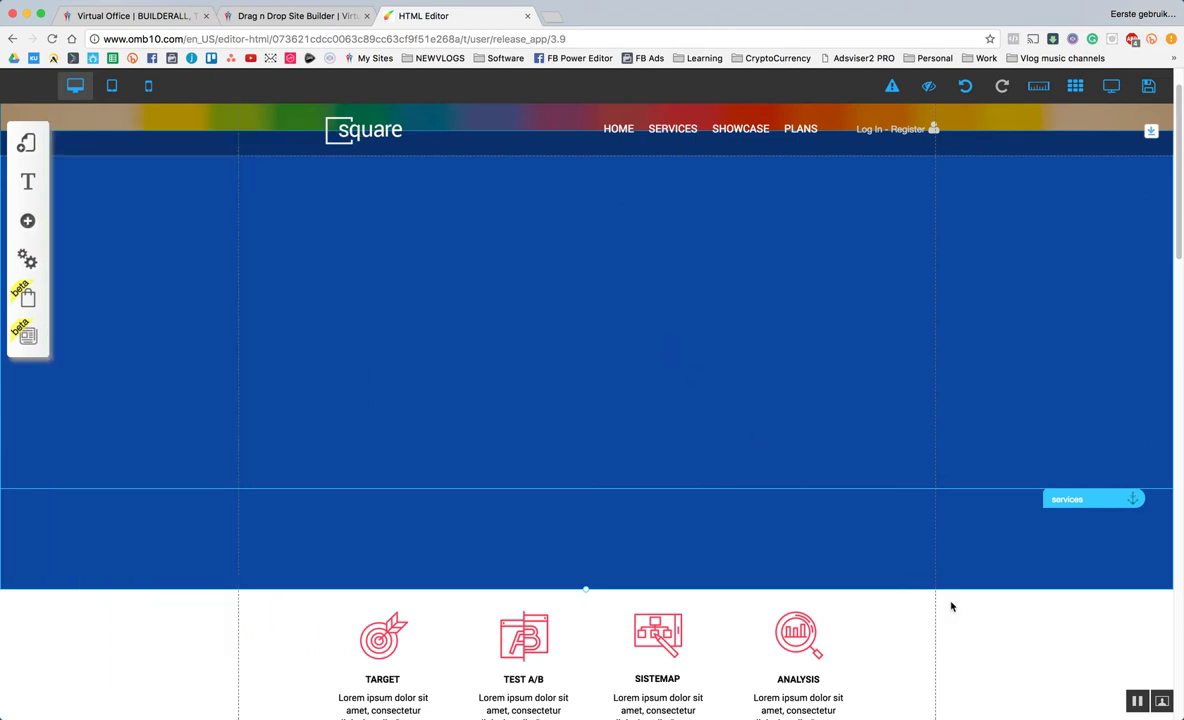
mouse_move(739, 206)
left_mouse_down()
mouse_move(748, 378)
mouse_move(737, 370)
mouse_move(753, 198)
mouse_move(756, 216)
left_mouse_up()
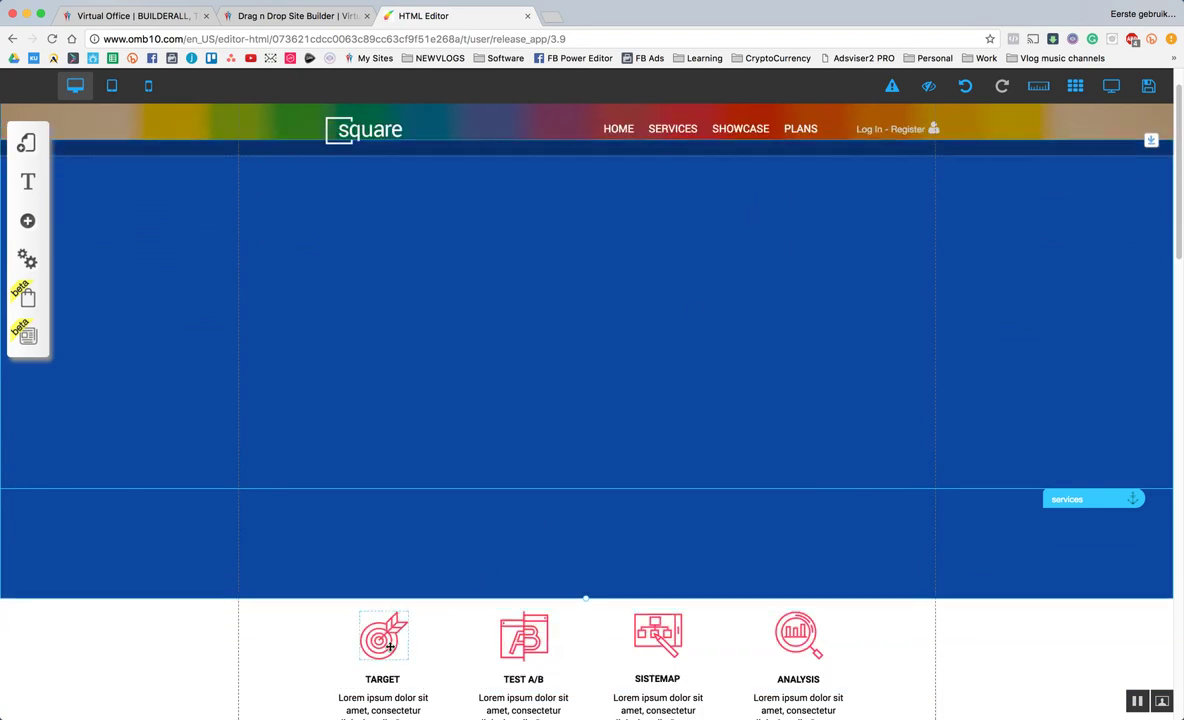
Move the TARGET icon into the blue banner and reposition the banner, then undo four times.
left_click_drag(383, 598, 387, 367)
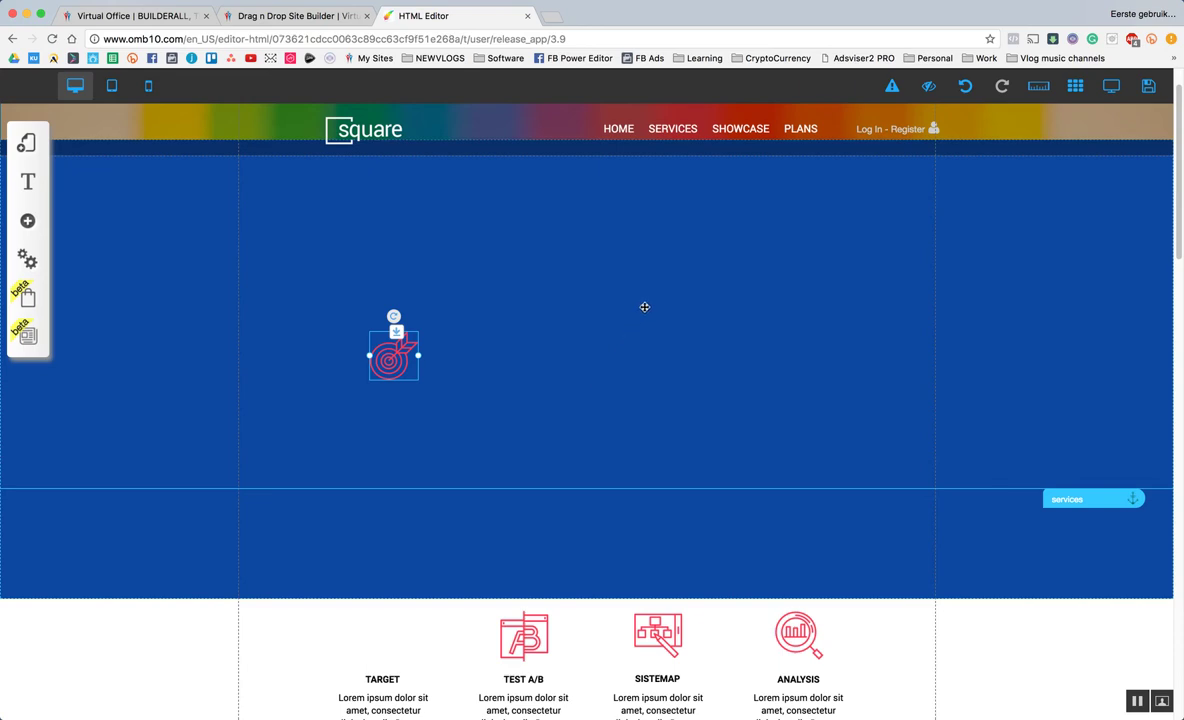
mouse_move(644, 307)
left_mouse_down()
mouse_move(645, 581)
mouse_move(653, 222)
mouse_move(647, 511)
mouse_move(650, 246)
mouse_move(650, 399)
mouse_move(655, 279)
mouse_move(655, 317)
left_mouse_up()
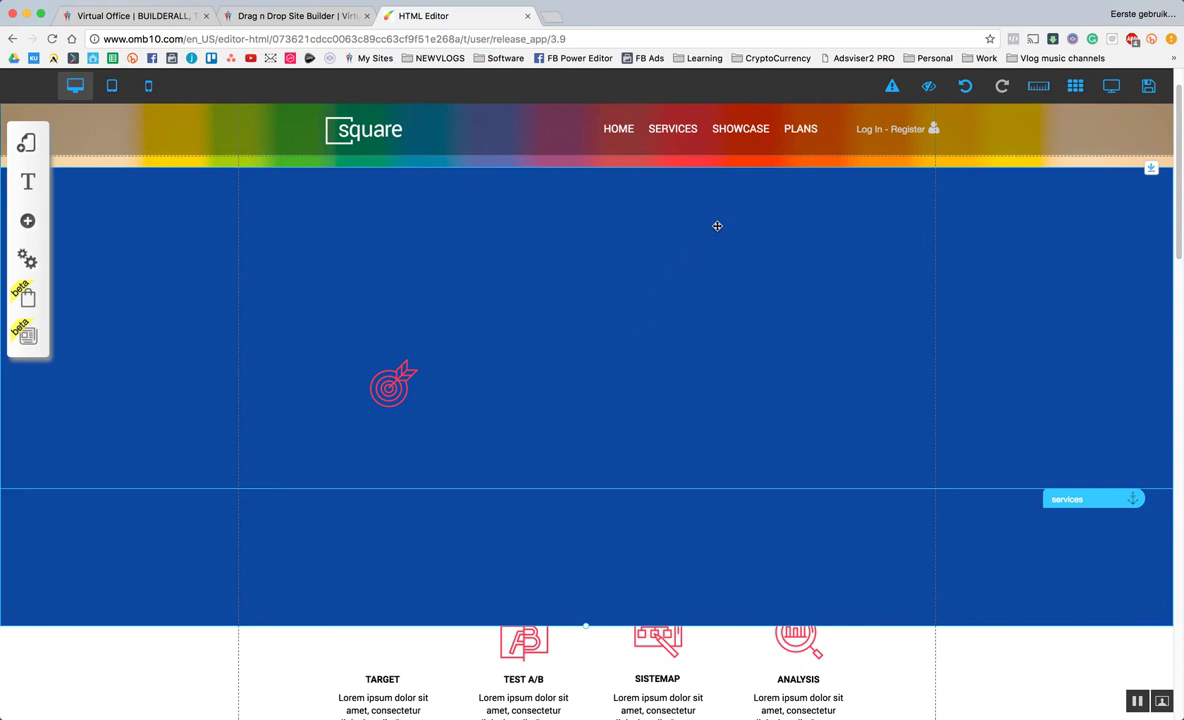
mouse_move(699, 380)
left_mouse_down()
mouse_move(690, 471)
mouse_move(708, 249)
mouse_move(724, 450)
mouse_move(732, 293)
mouse_move(718, 511)
mouse_move(698, 365)
left_mouse_up()
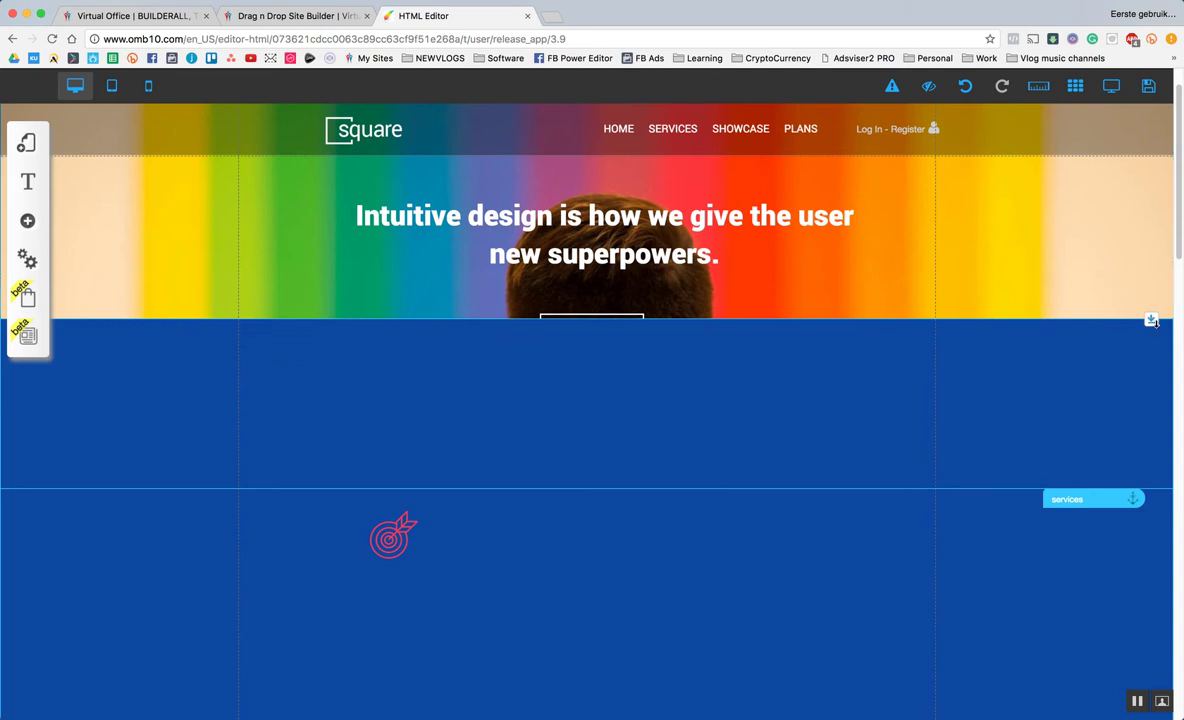
left_click_drag(962, 368, 906, 196)
left_click(965, 87)
left_click(965, 88)
left_click(965, 88)
left_click(965, 88)
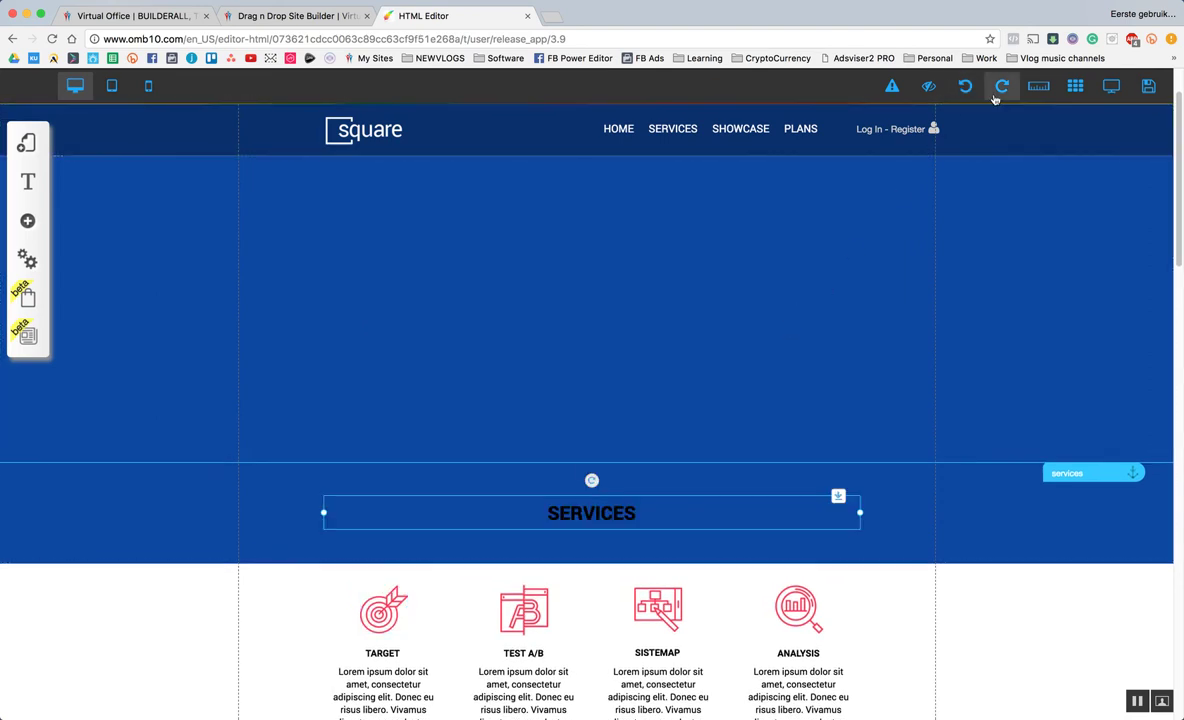
Delete the dark-blue banner from its settings popup.
left_click(822, 303)
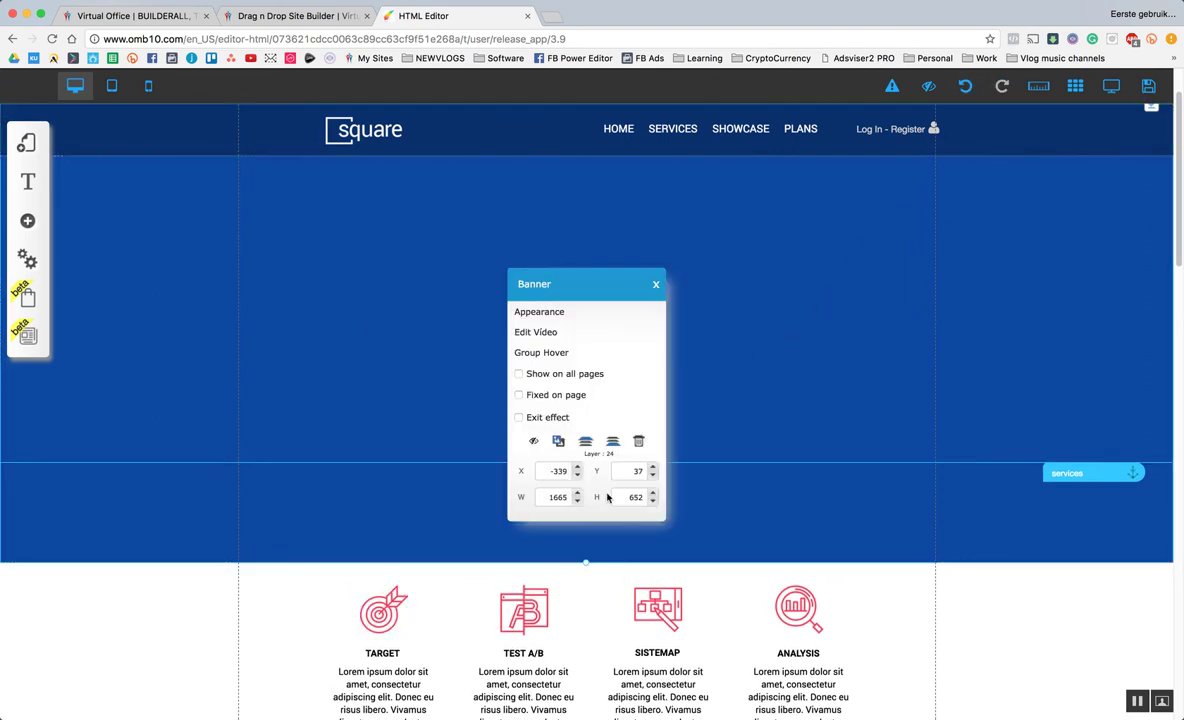
left_click_drag(869, 330, 870, 316)
left_click(638, 441)
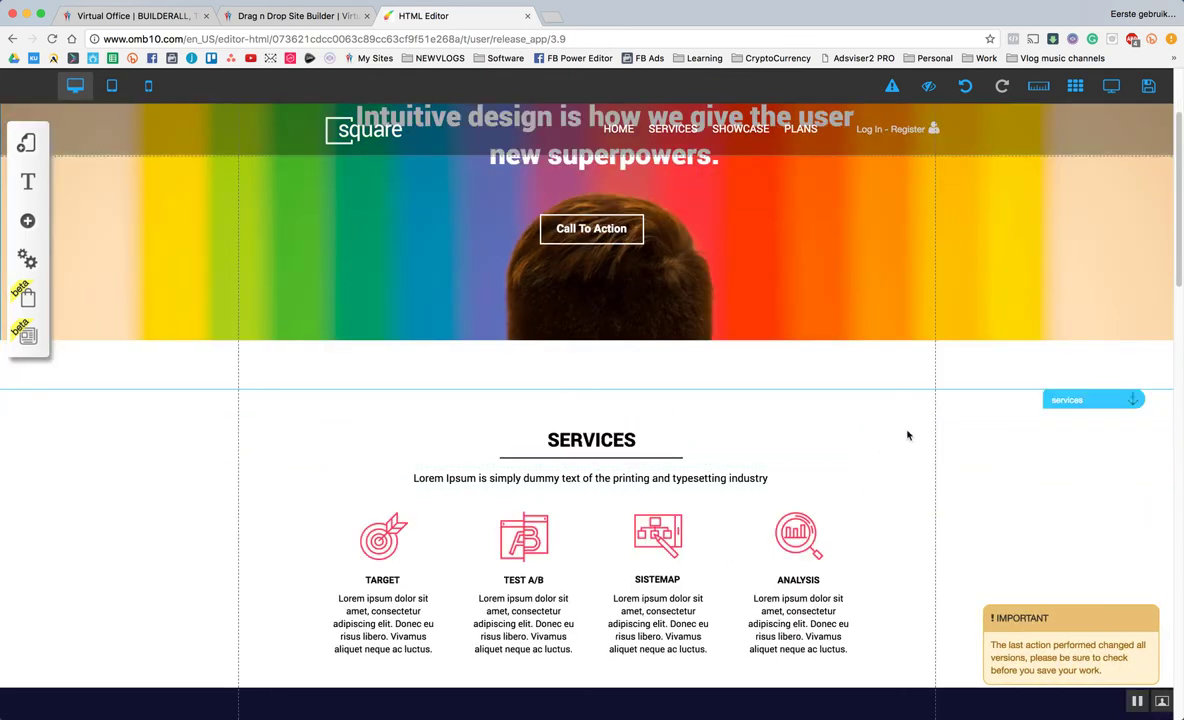
Compare the Showcase and Plans sections and undo twice to restore the showcase gallery's height.
scroll(981, 330, "down", 5)
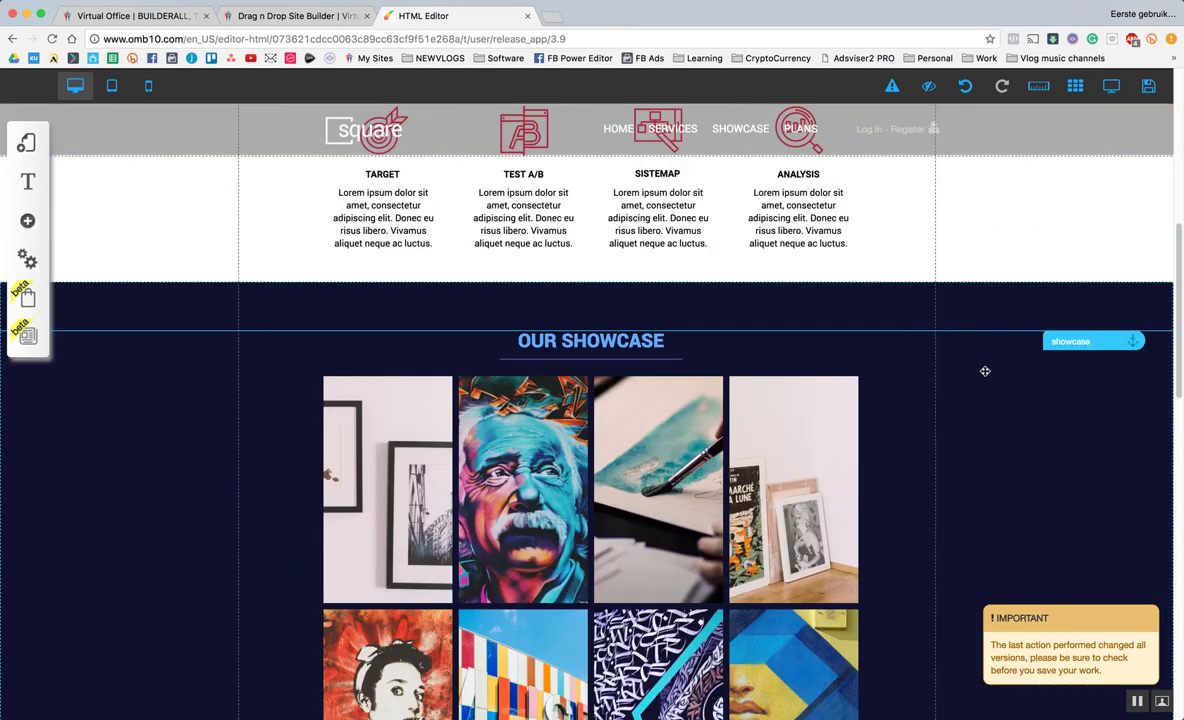
scroll(981, 378, "down", 5)
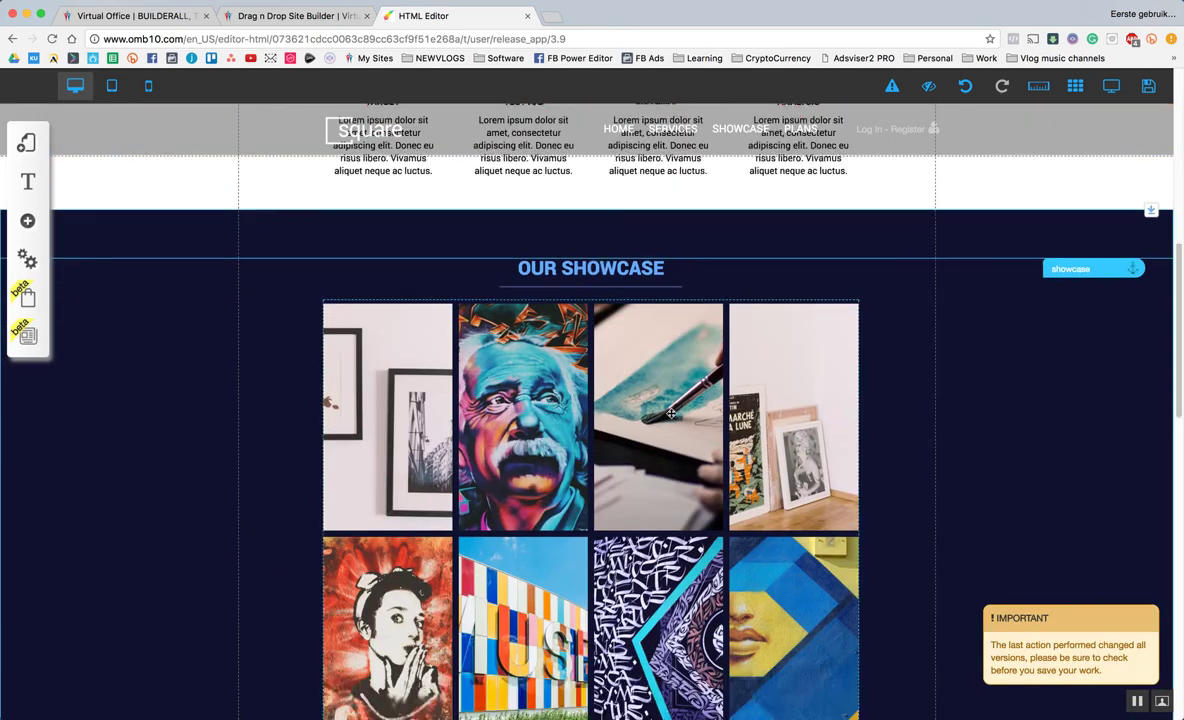
scroll(675, 397, "up", 1)
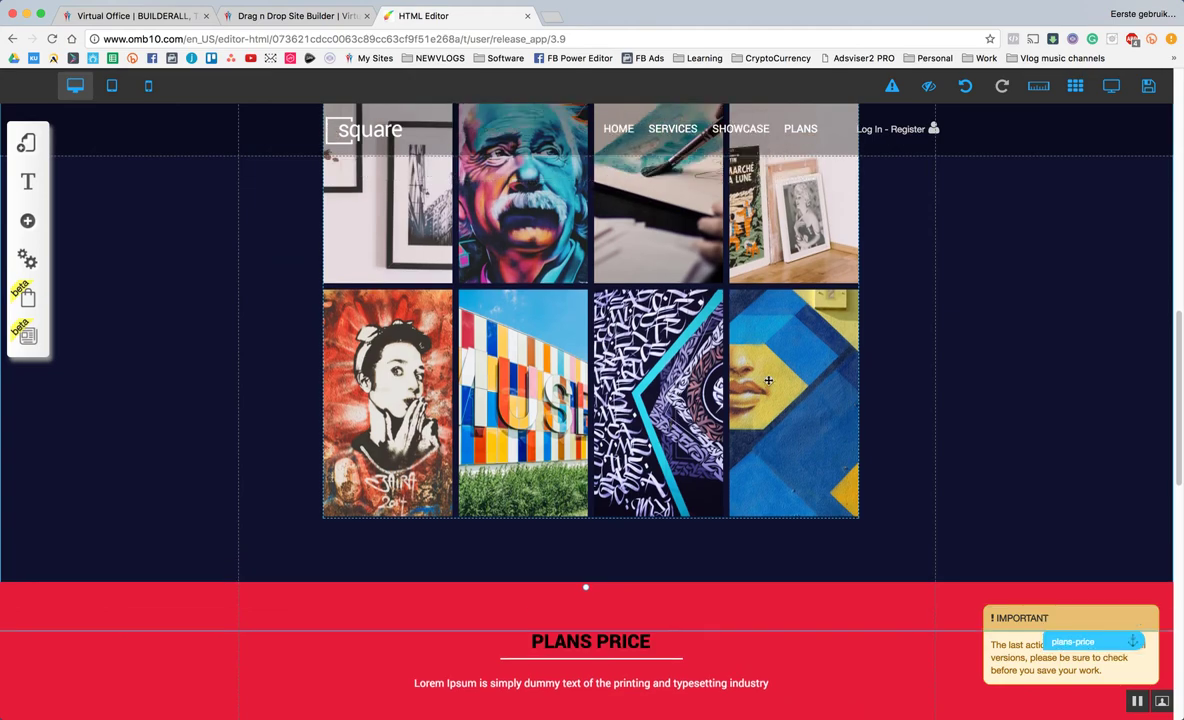
scroll(970, 480, "up", 3)
scroll(968, 400, "down", 2)
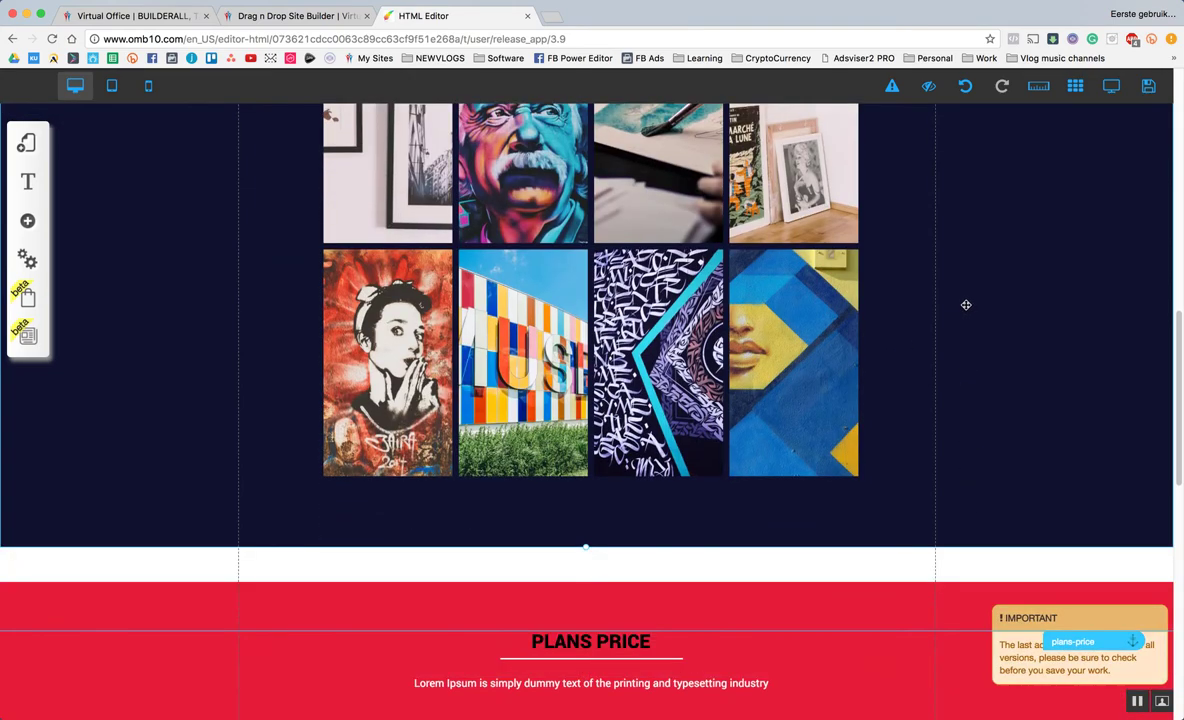
scroll(940, 490, "up", 4)
scroll(930, 440, "down", 3)
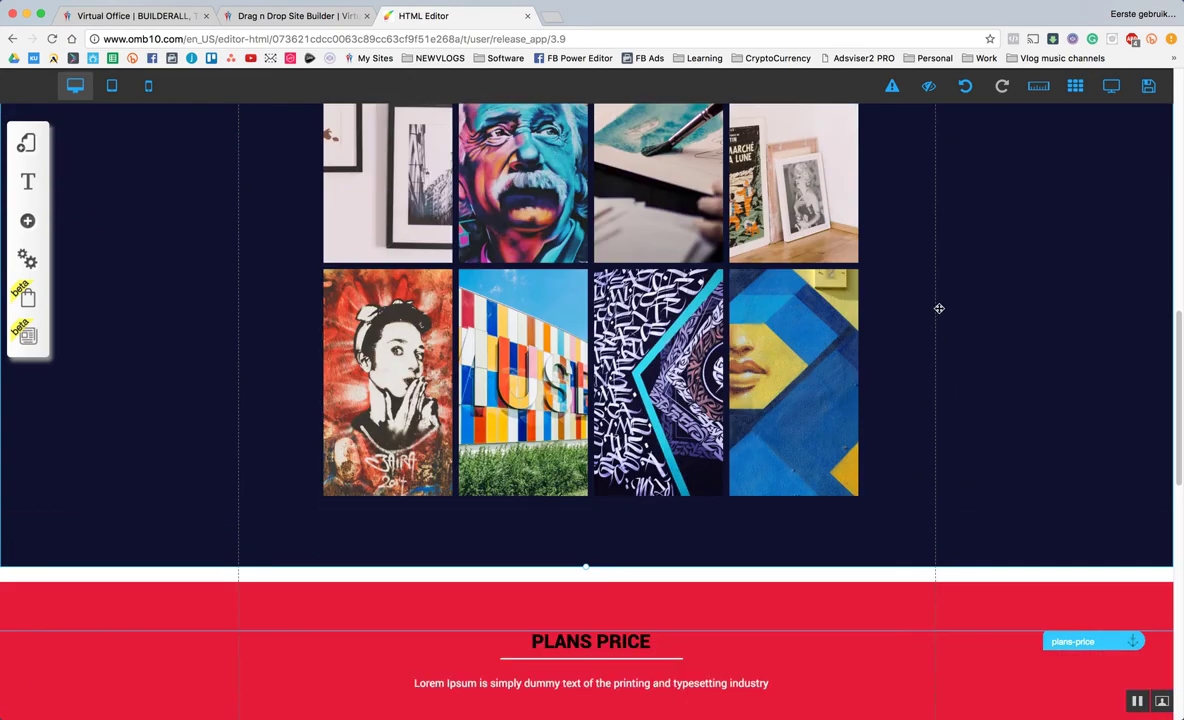
scroll(954, 465, "up", 2)
scroll(1004, 299, "up", 2)
scroll(995, 230, "down", 3)
scroll(978, 288, "up", 4)
scroll(954, 461, "down", 5)
scroll(946, 507, "up", 5)
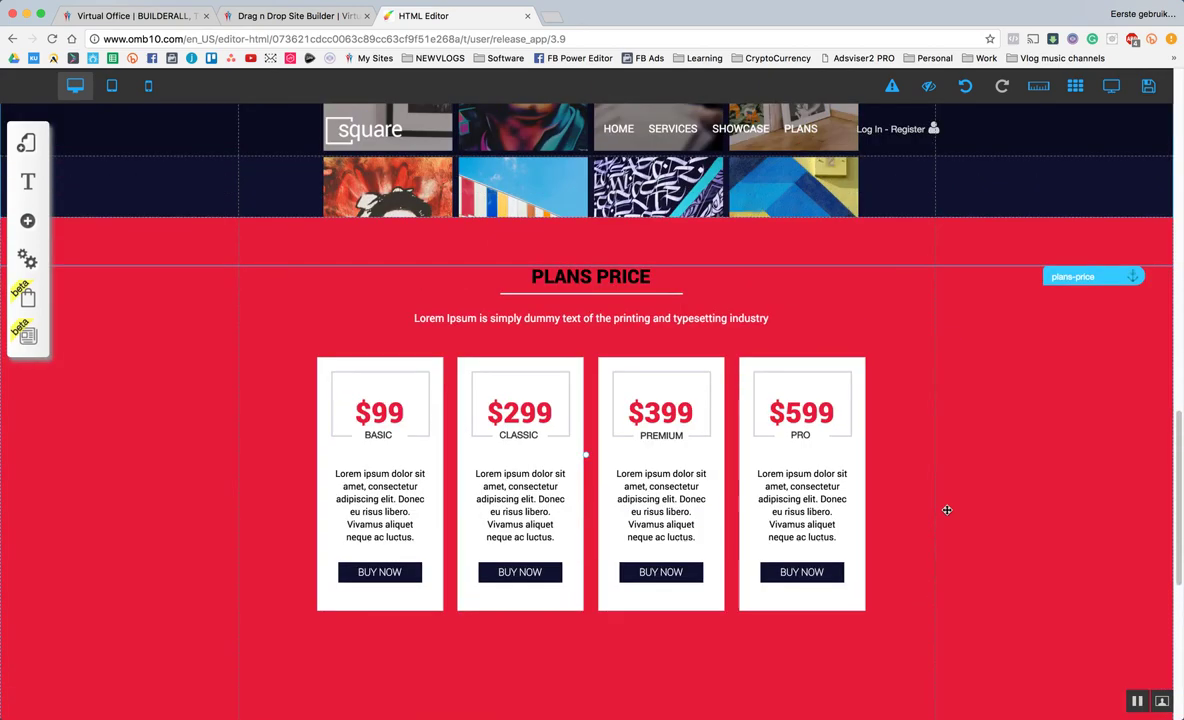
scroll(962, 192, "down", 1)
left_click(962, 90)
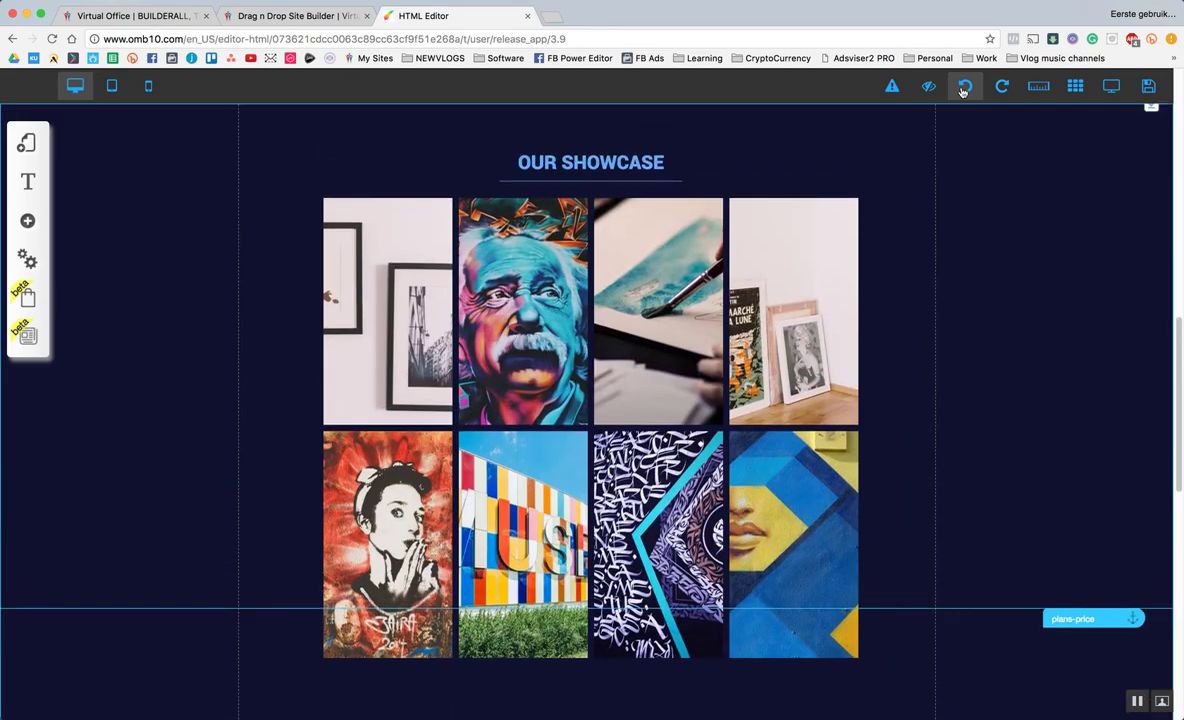
scroll(892, 322, "down", 4)
scroll(898, 315, "up", 1)
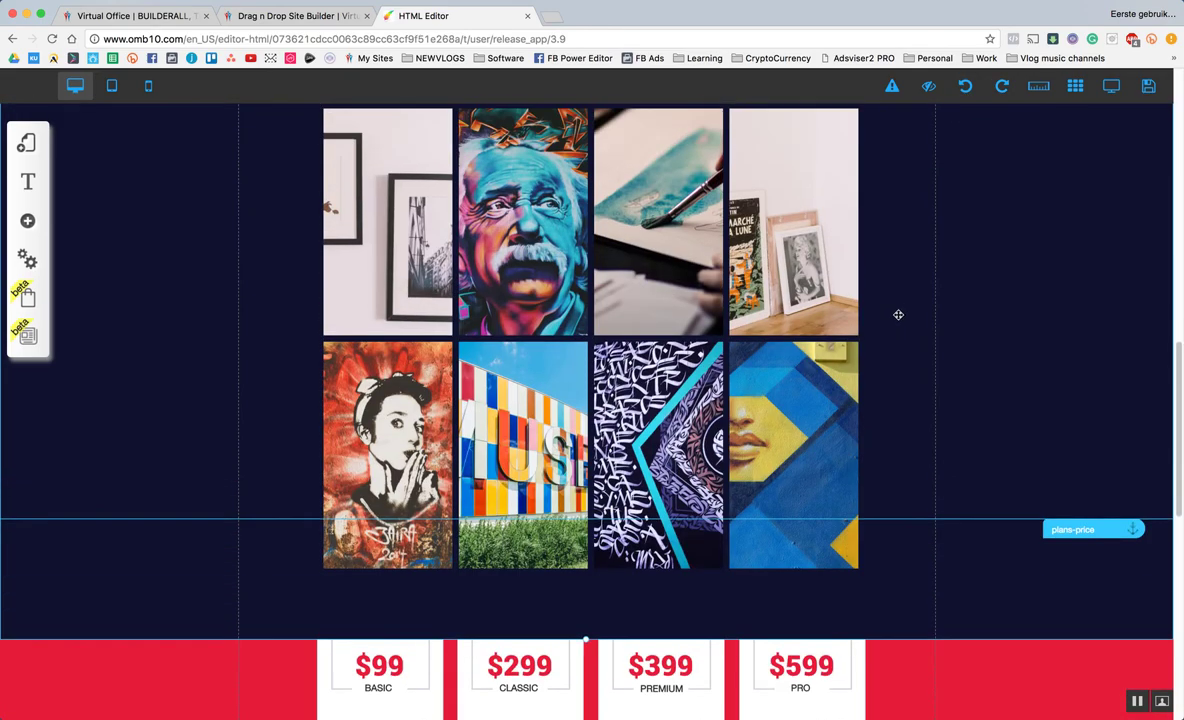
left_click(965, 87)
scroll(875, 367, "down", 3)
scroll(874, 367, "up", 6)
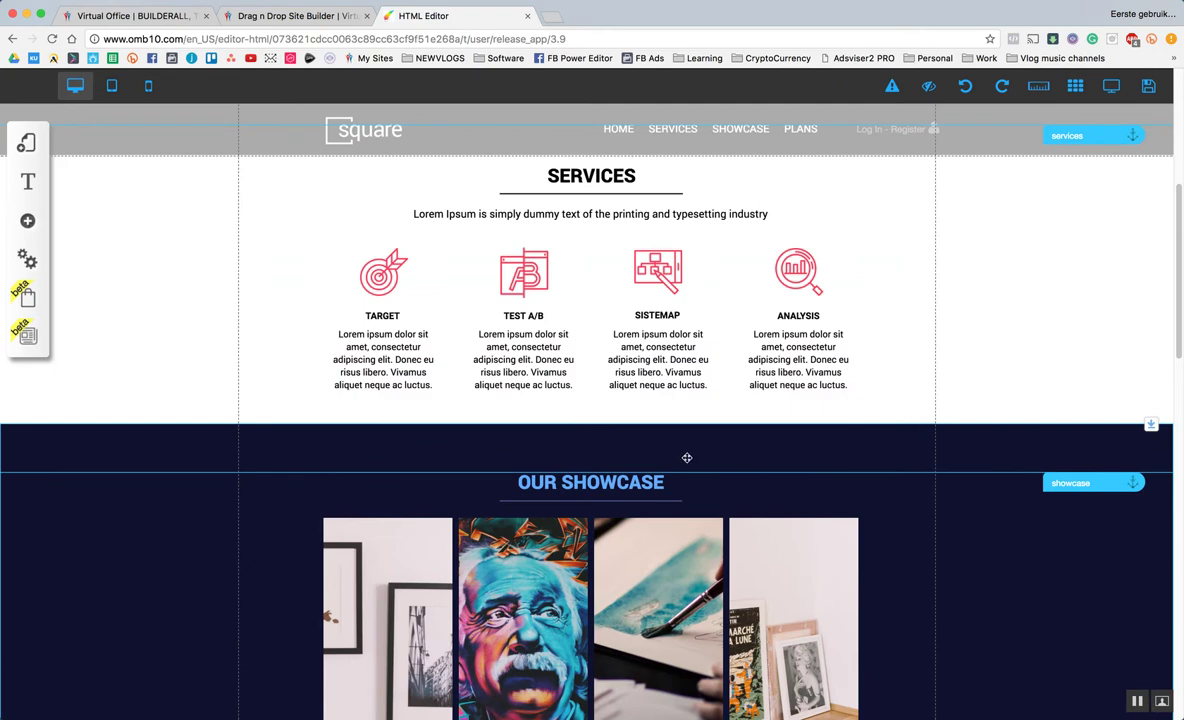
Insert the colourful pink, teal and blue About Us template from the Banner panel's About Us category.
left_click(27, 220)
left_click(132, 247)
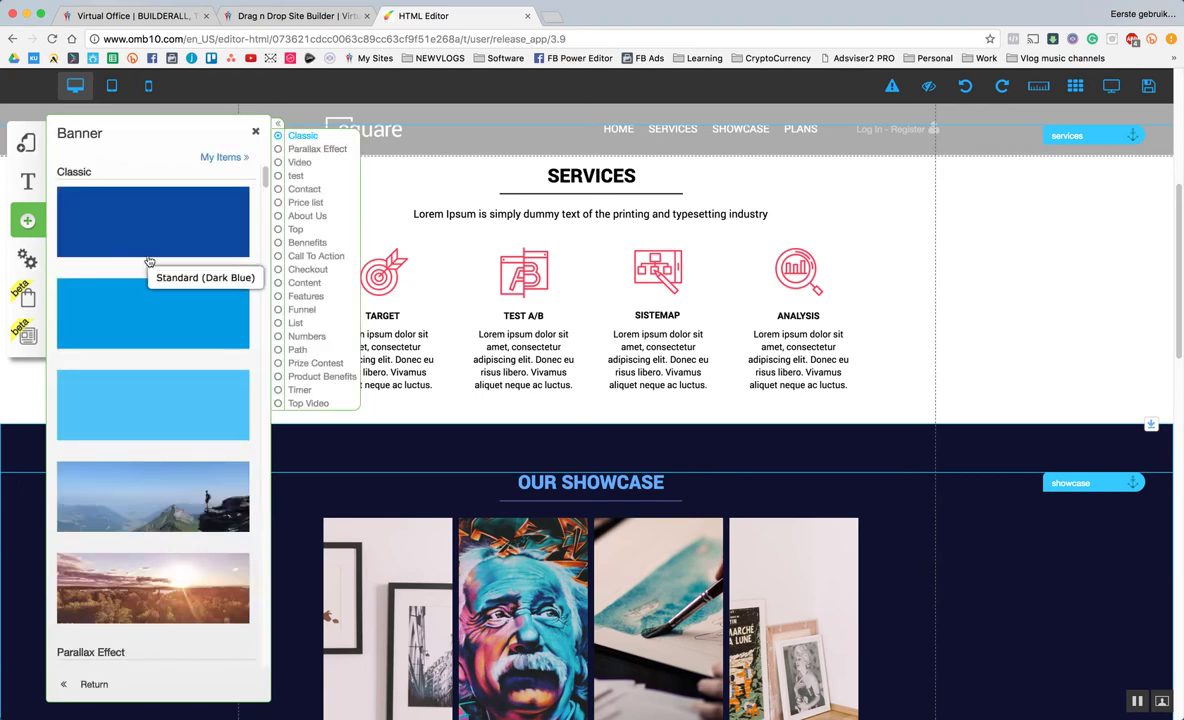
scroll(135, 265, "down", 5)
scroll(129, 283, "down", 12)
scroll(130, 281, "down", 1)
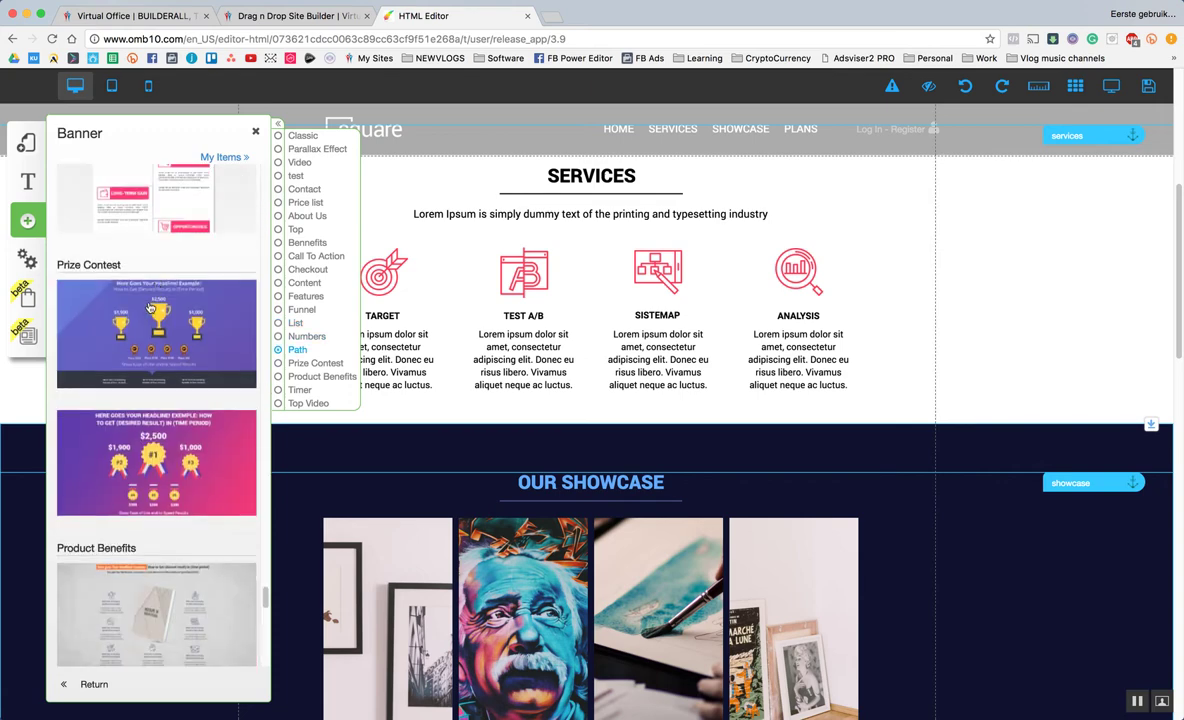
scroll(147, 310, "up", 10)
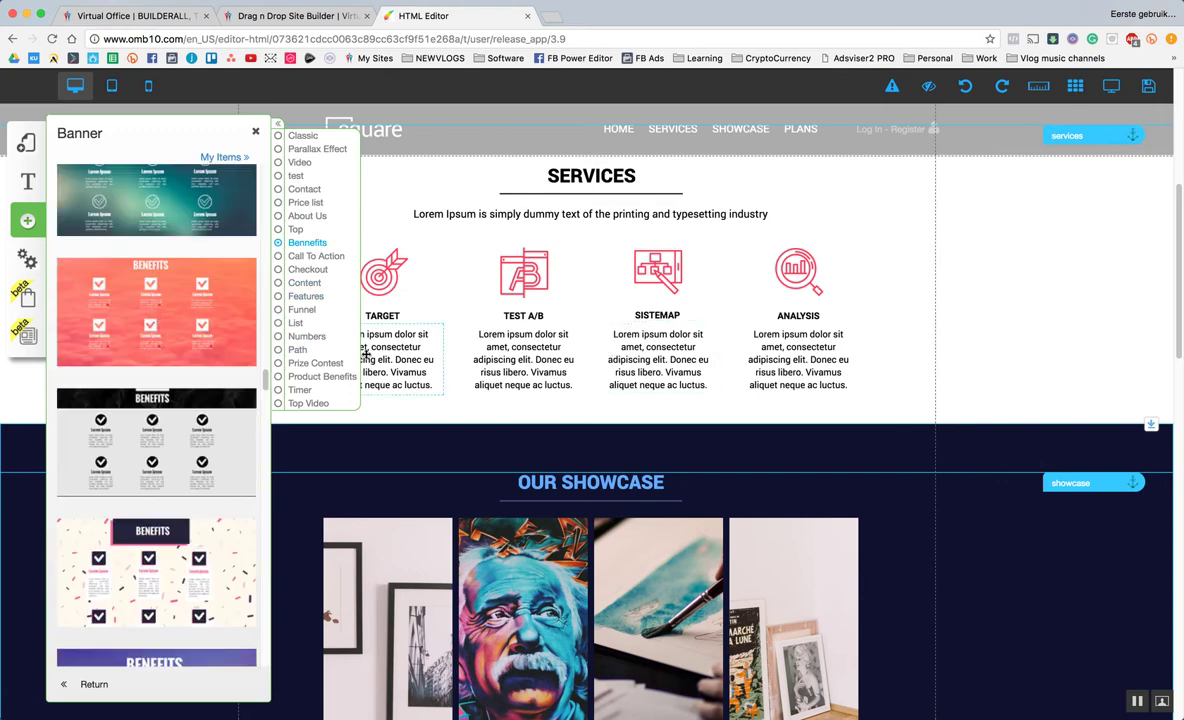
scroll(153, 400, "up", 15)
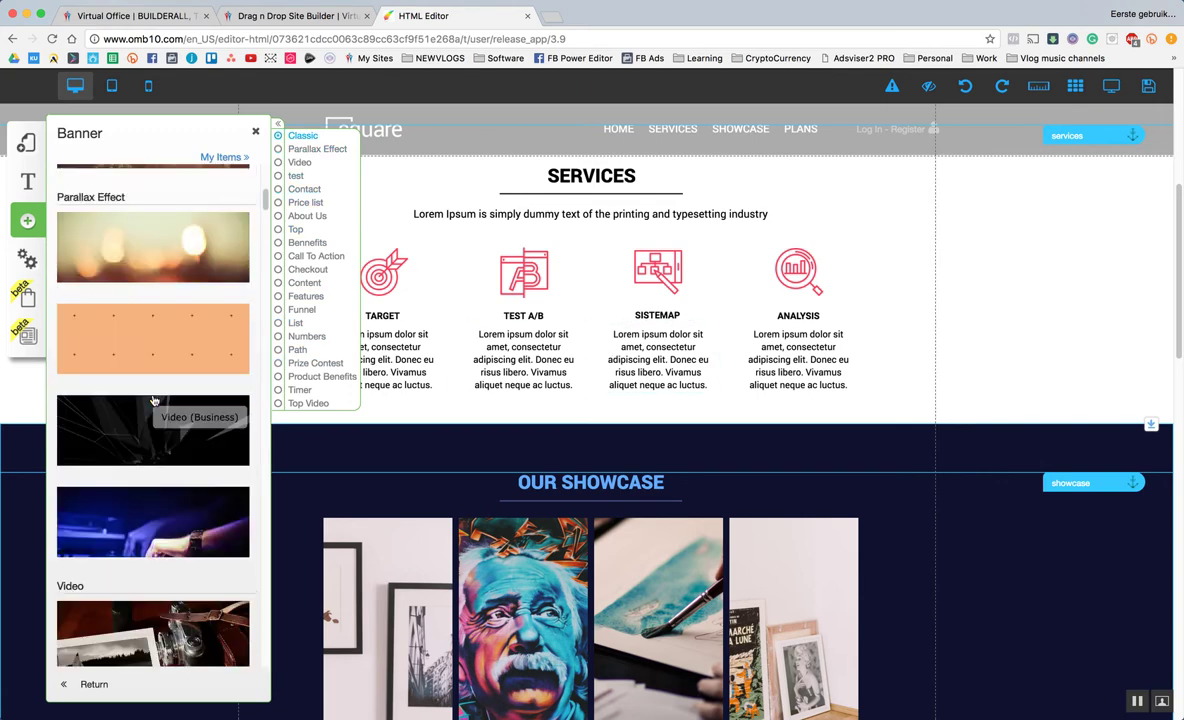
left_click(313, 217)
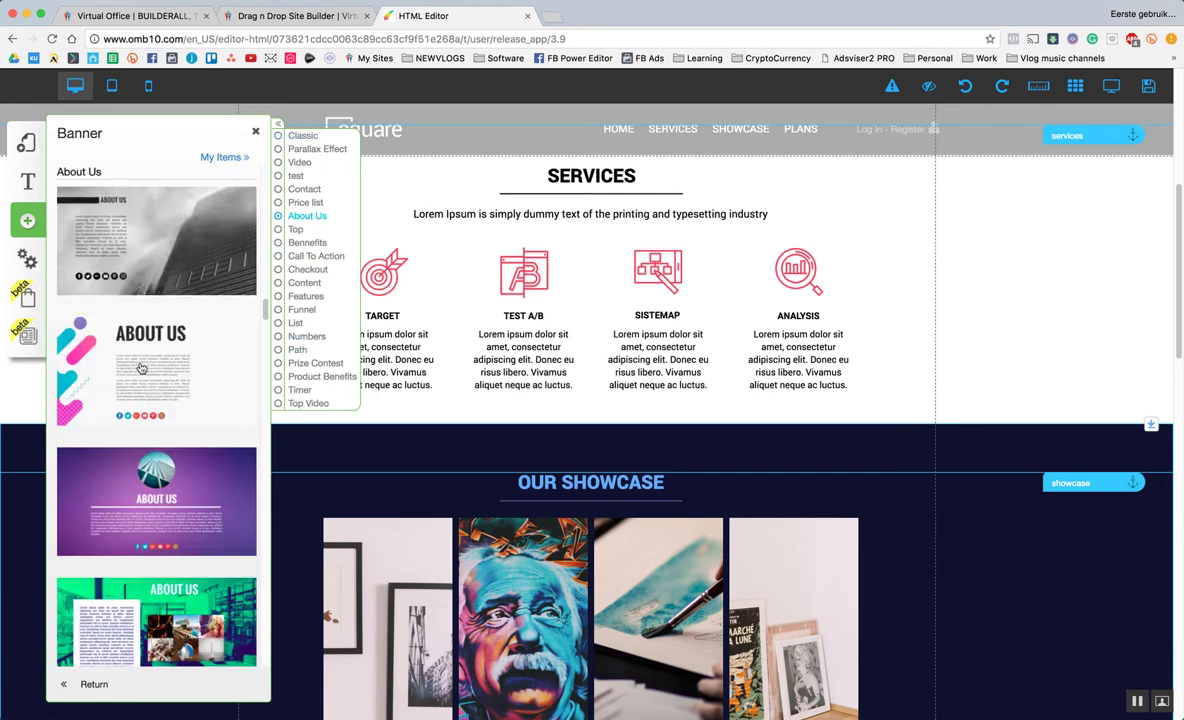
left_click(141, 368)
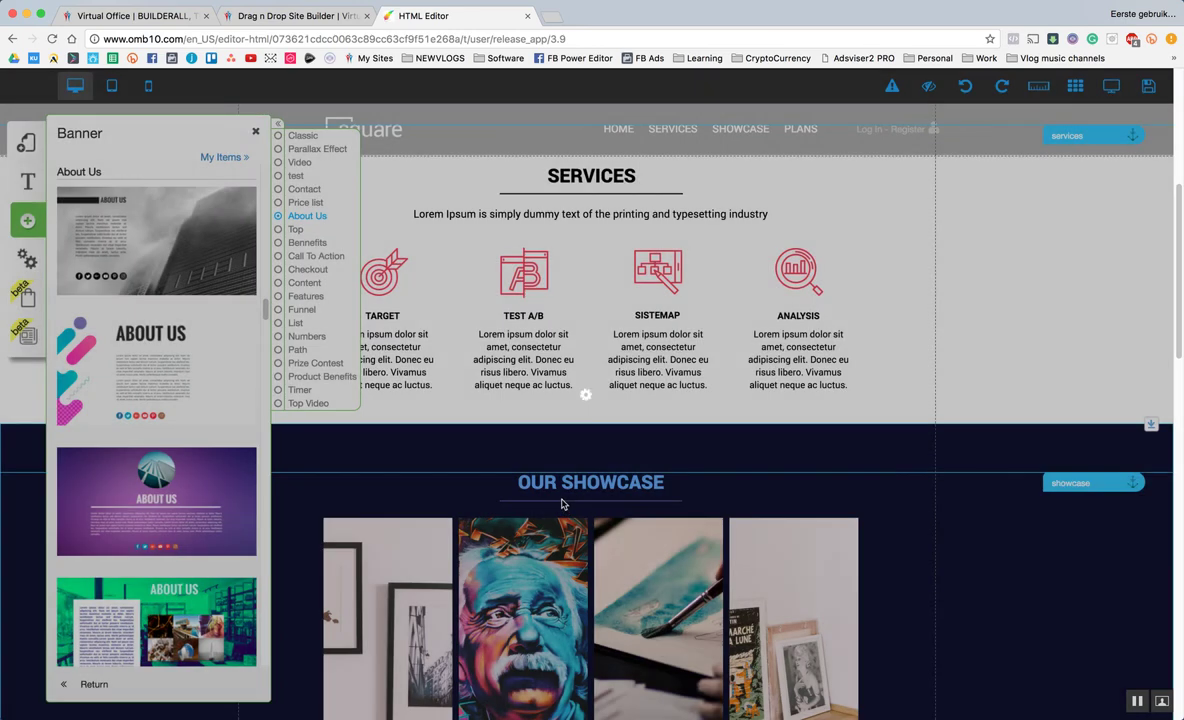
scroll(587, 462, "up", 2)
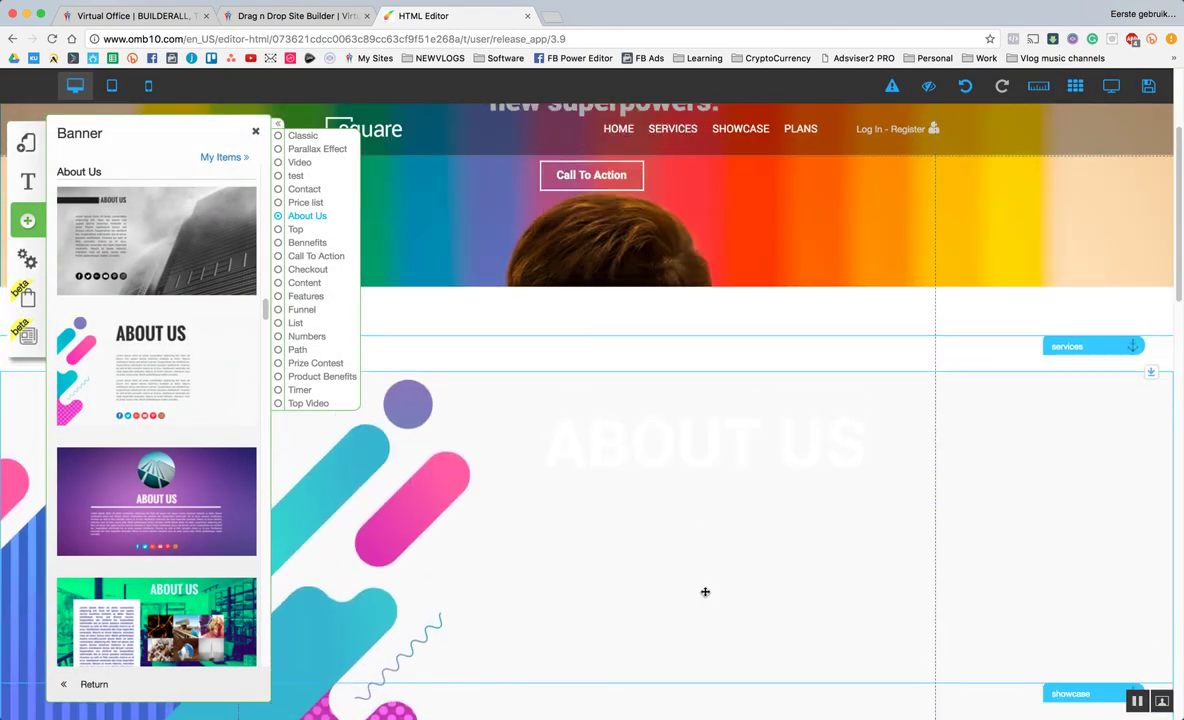
Drag the About Us section down so it sits below Services.
left_click_drag(721, 654, 725, 609)
scroll(725, 609, "down", 5)
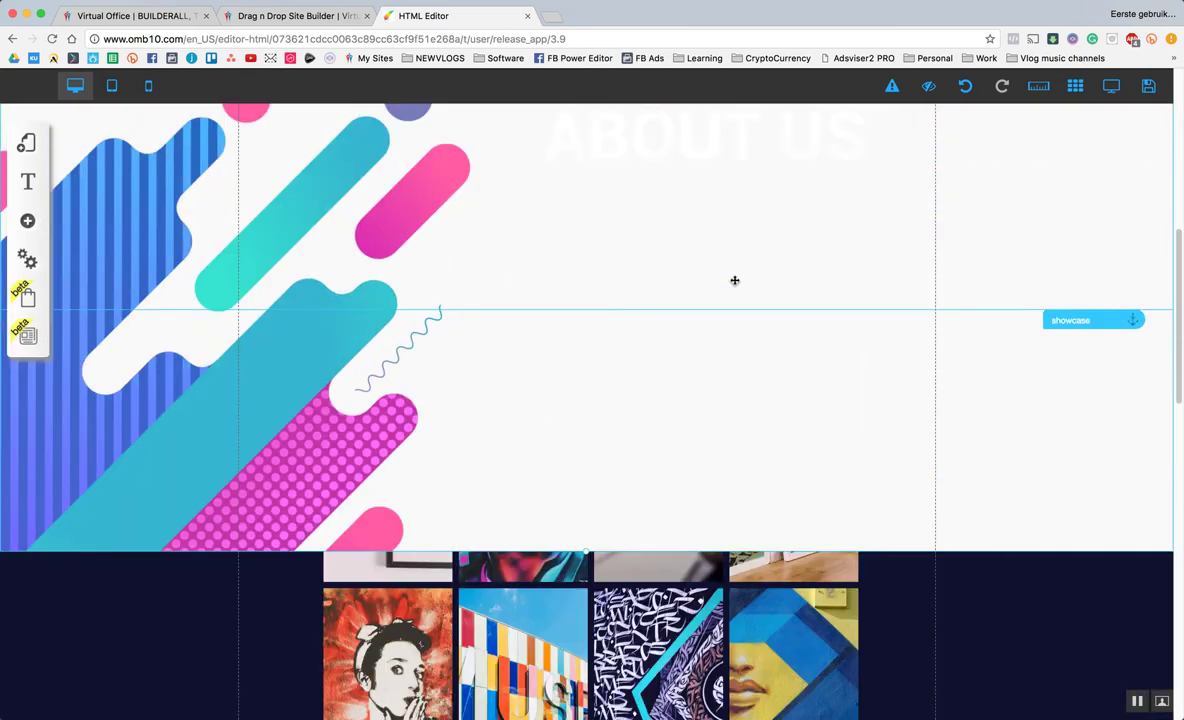
left_click_drag(734, 280, 741, 515)
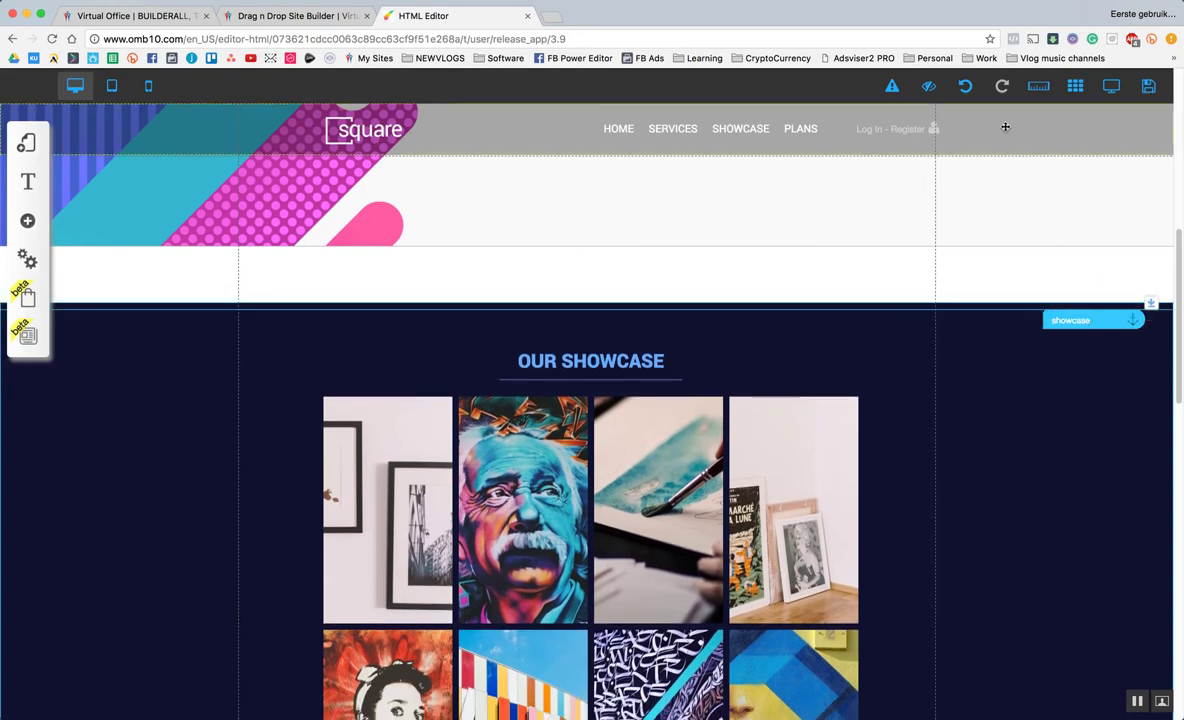
left_click(965, 85)
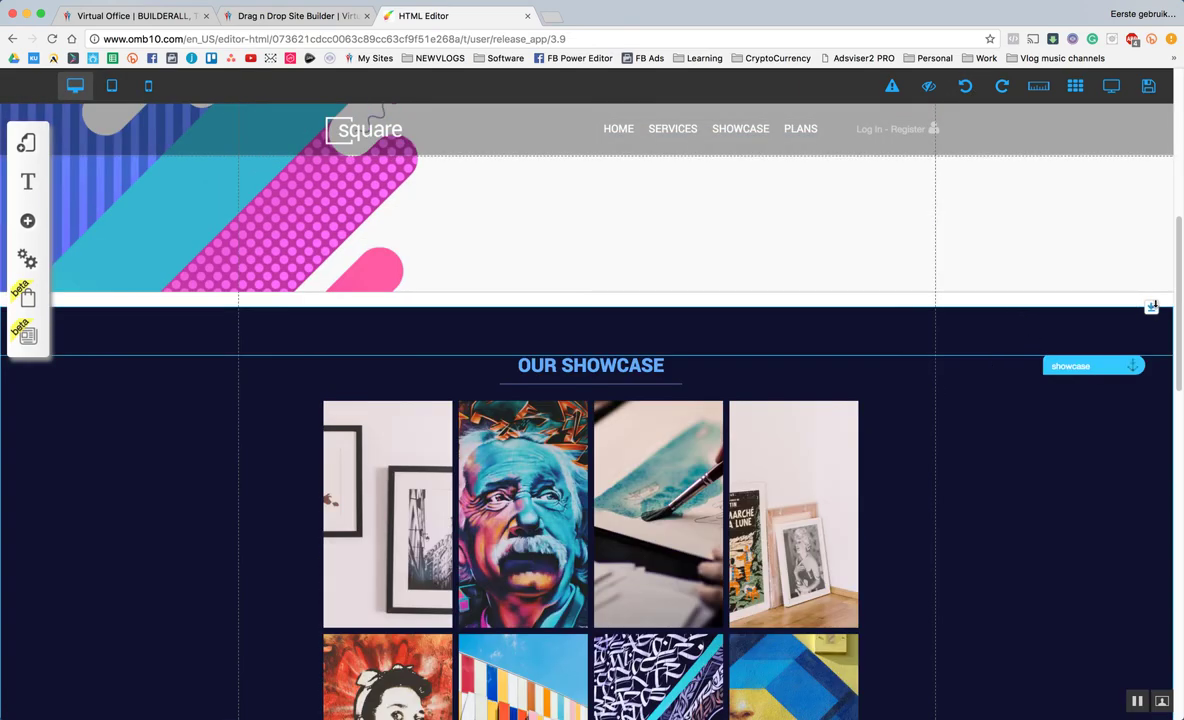
Stretch the blank band above Our Showcase, pushing that section further down the page.
left_click_drag(1152, 310, 1122, 676)
scroll(1070, 521, "down", 8)
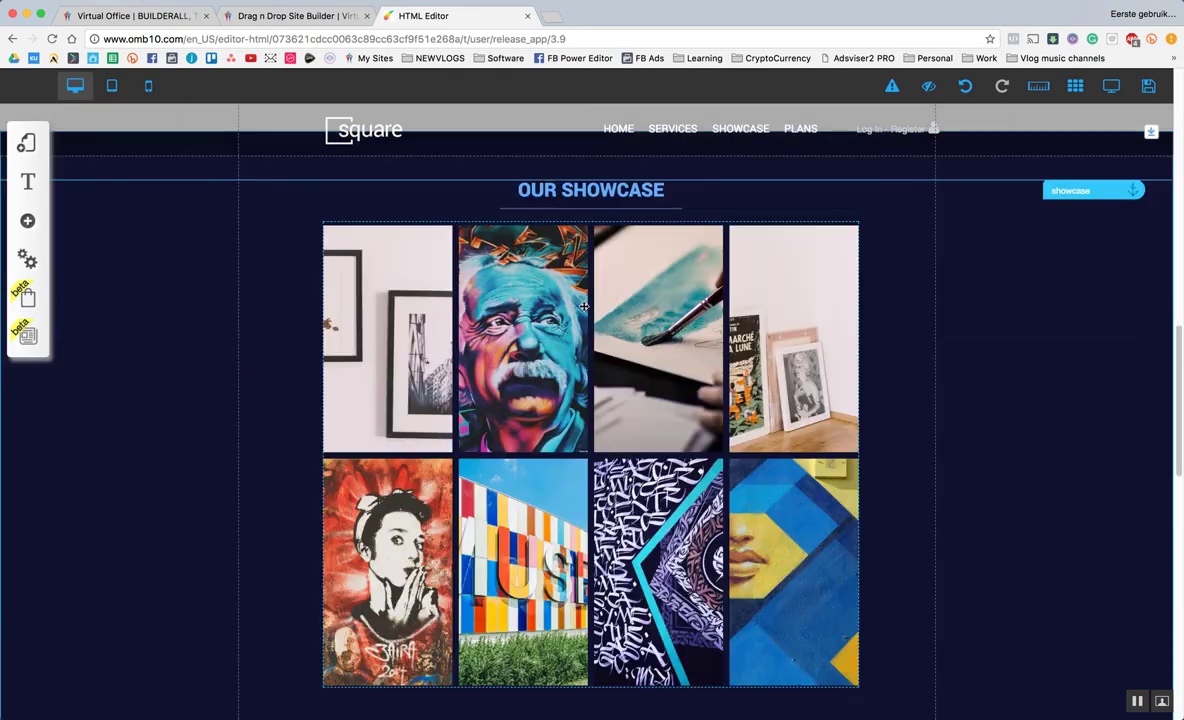
scroll(556, 281, "down", 5)
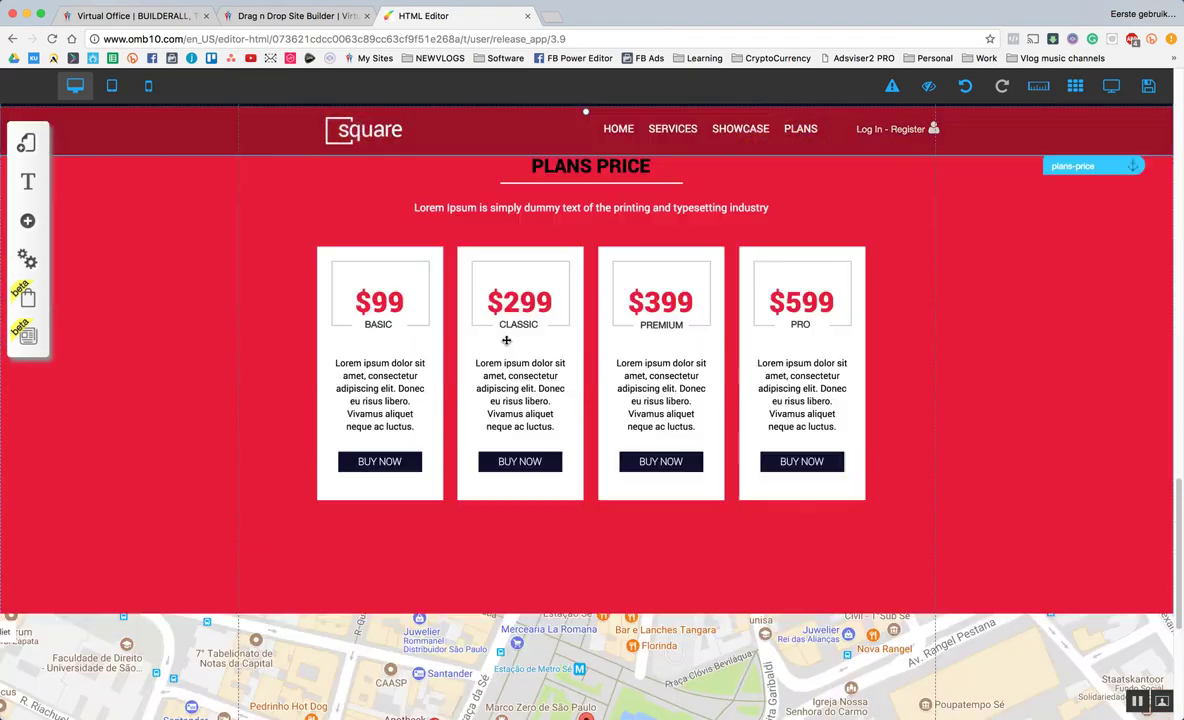
scroll(505, 342, "down", 4)
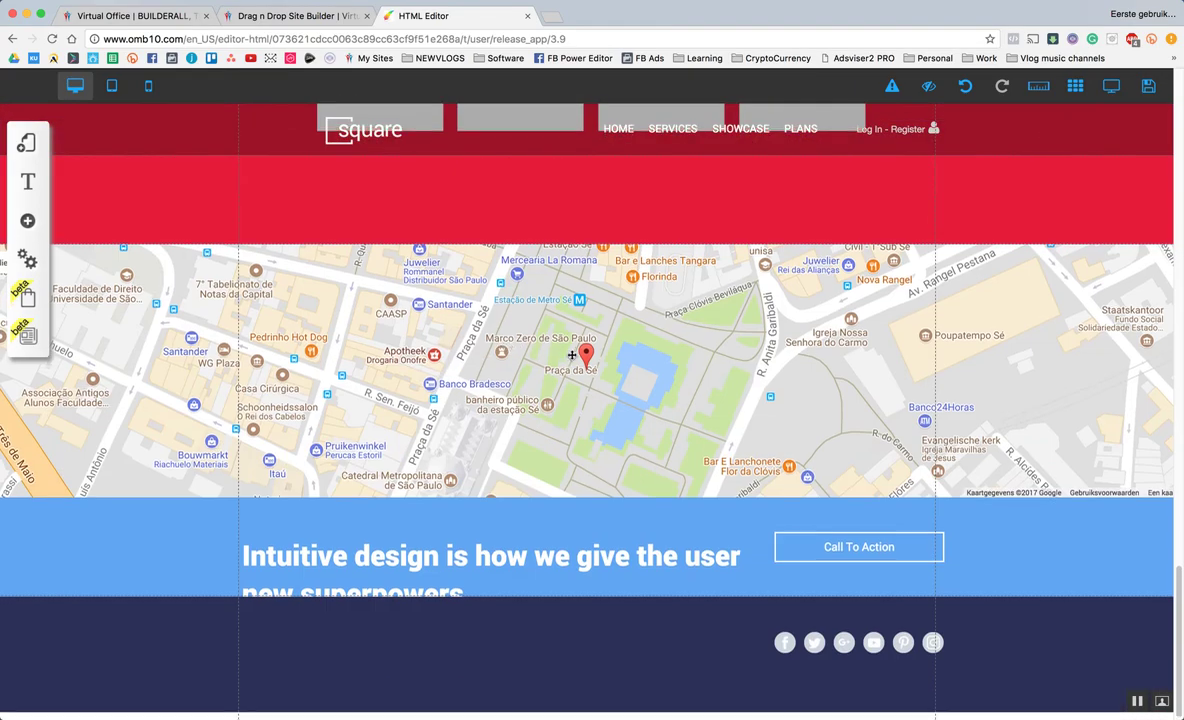
scroll(503, 343, "up", 15)
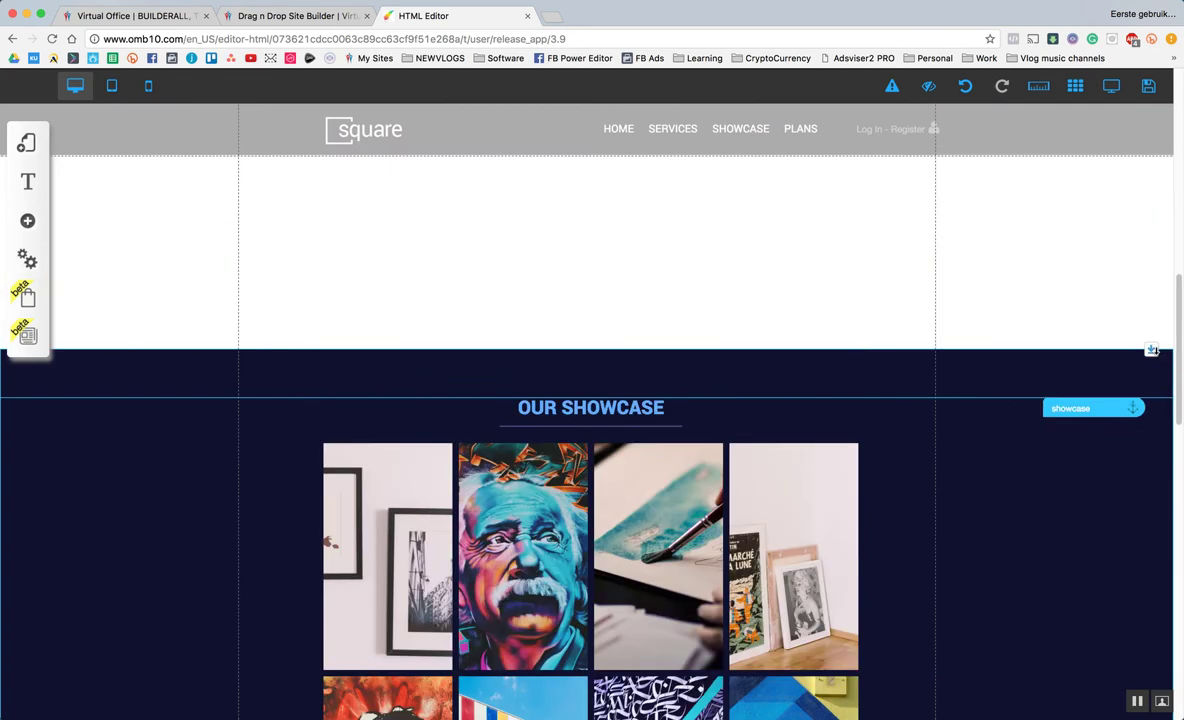
left_click_drag(1155, 378, 1120, 707)
Settle About Us below Services and shrink the gap so Our Showcase moves up.
scroll(729, 206, "up", 10)
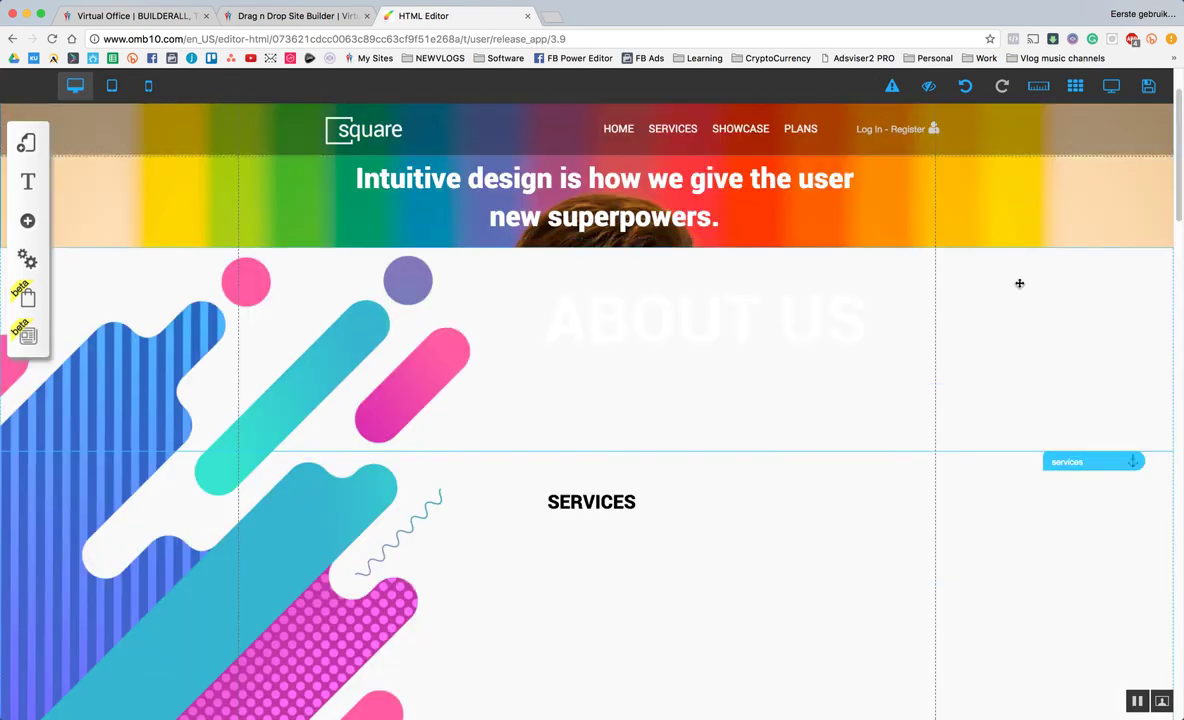
left_click_drag(1019, 283, 766, 416)
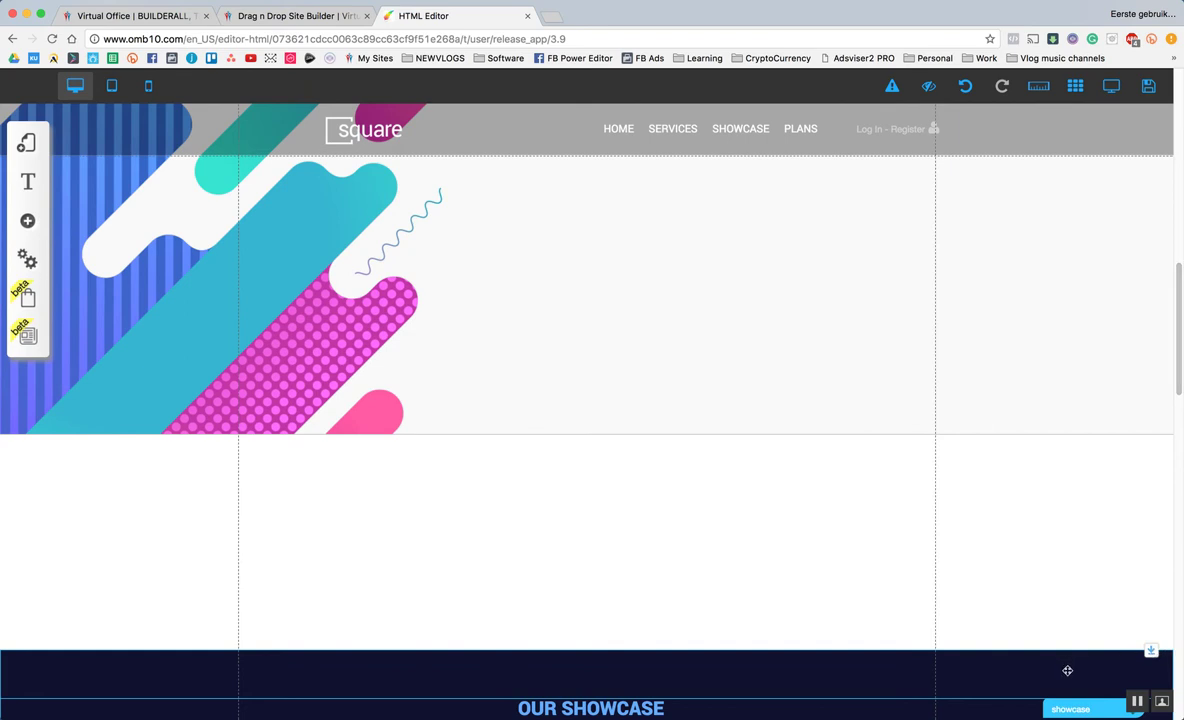
left_click_drag(1150, 640, 1140, 437)
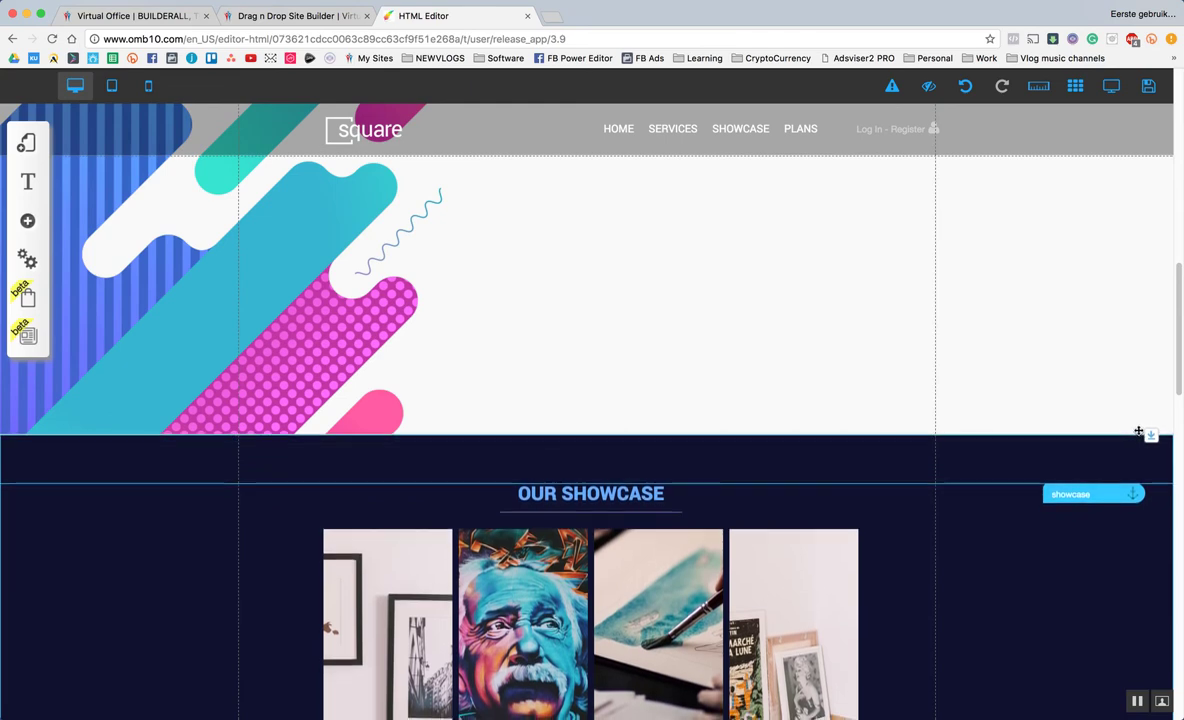
Enlarge the blue call-to-action banner so its full heading shows.
scroll(928, 399, "down", 6)
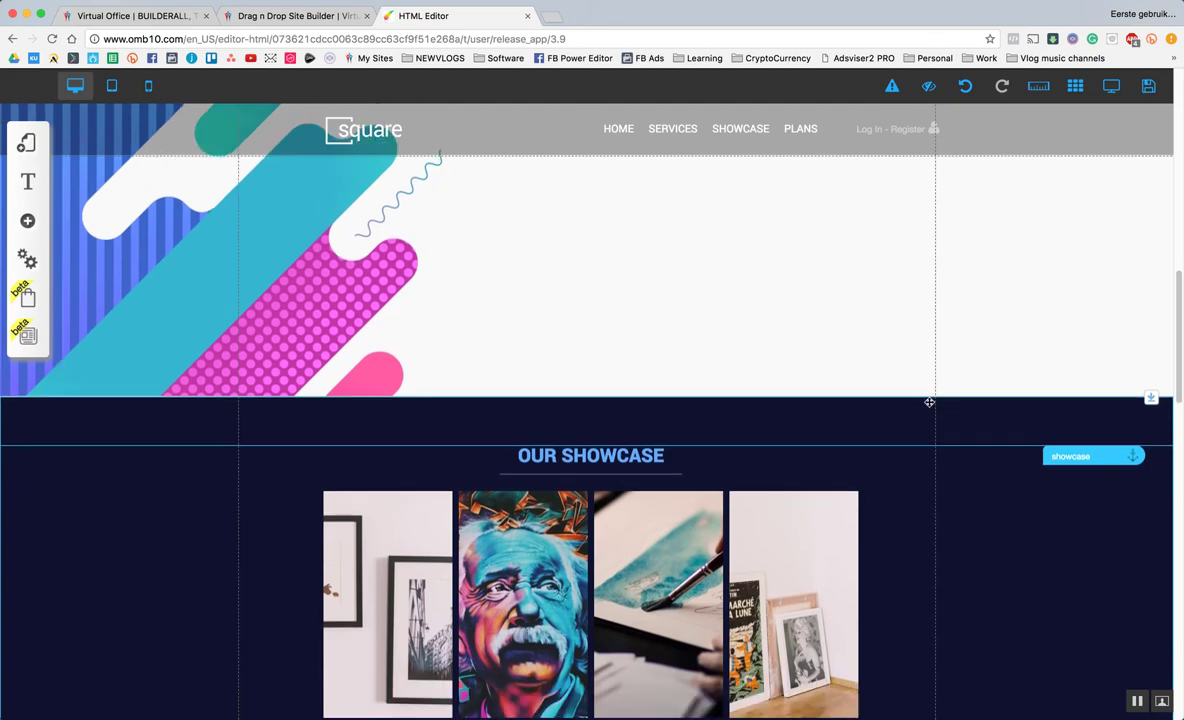
scroll(928, 398, "down", 7)
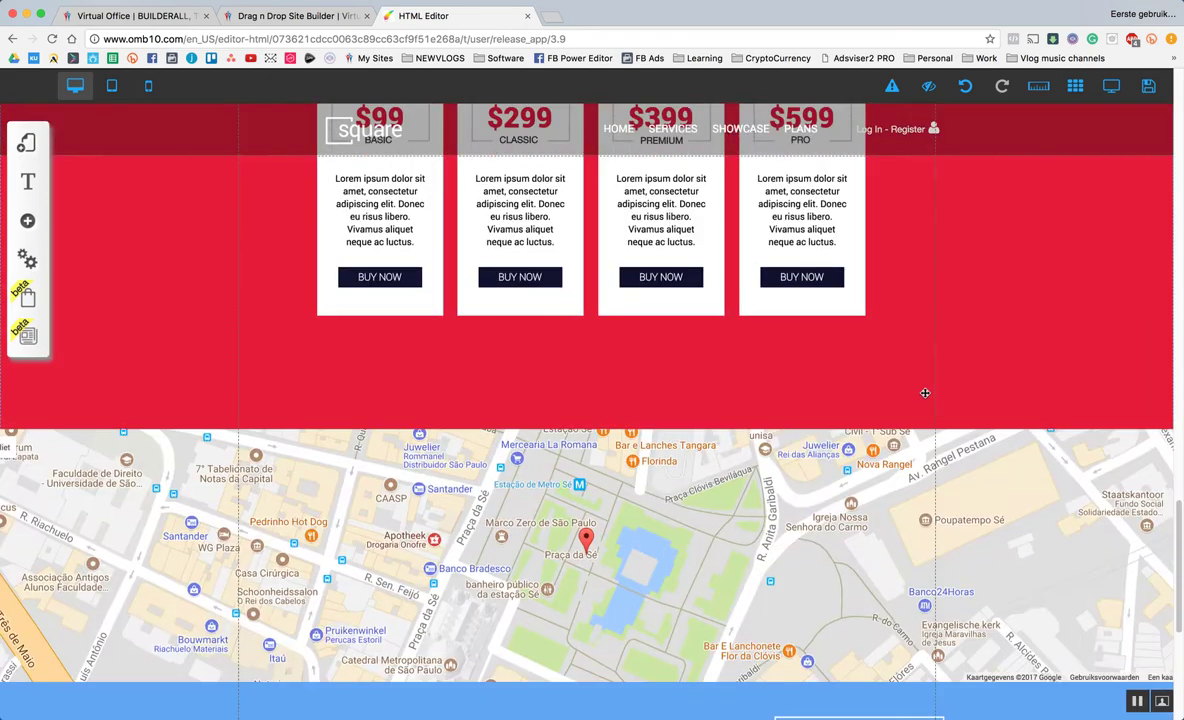
scroll(911, 398, "down", 1)
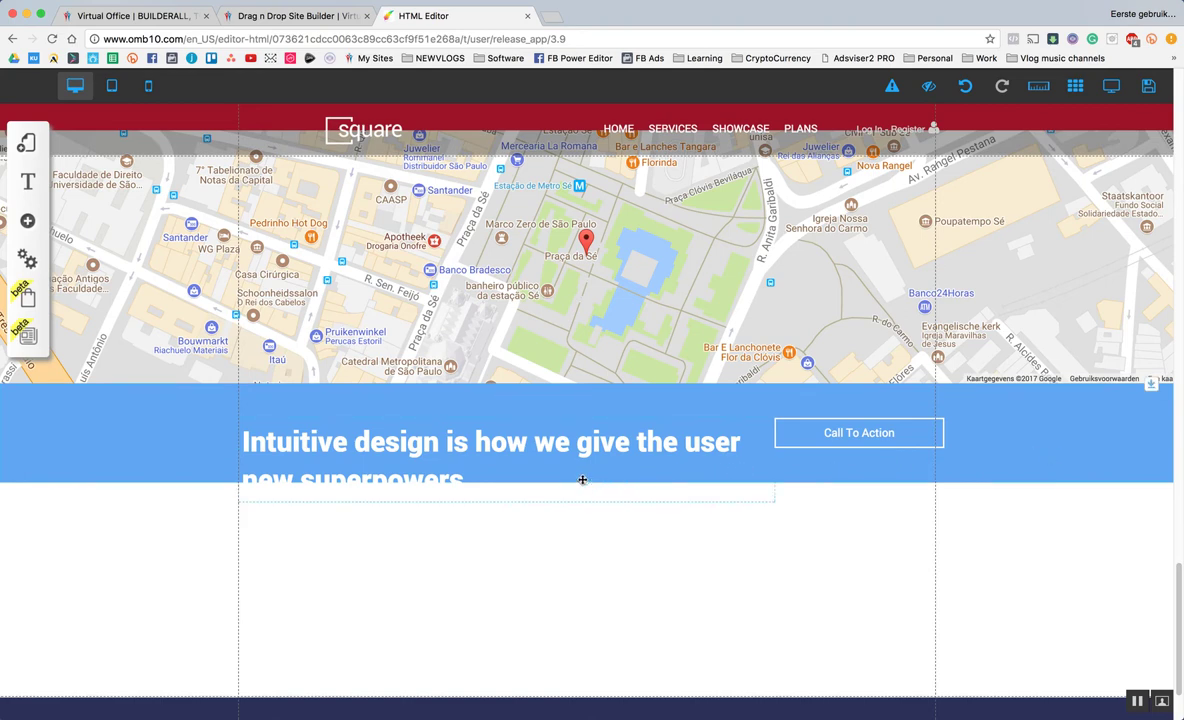
left_click_drag(589, 503, 581, 552)
Collapse the empty white space above the footer.
scroll(581, 553, "down", 2)
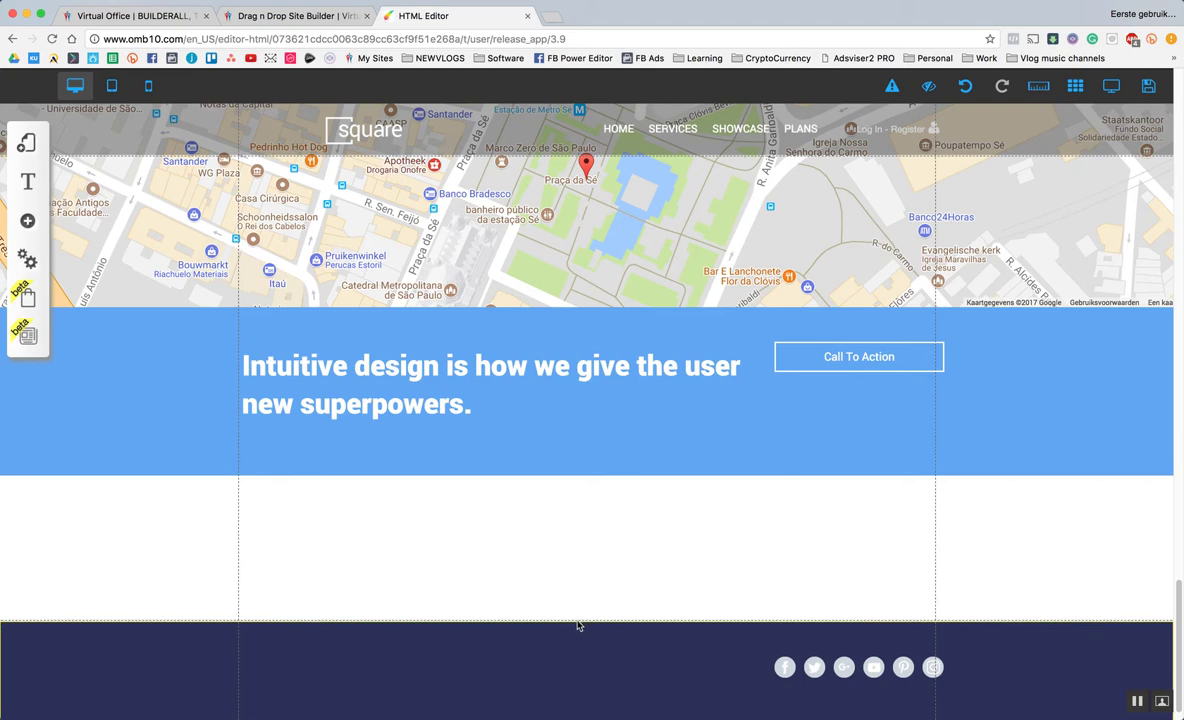
left_click_drag(577, 621, 579, 599)
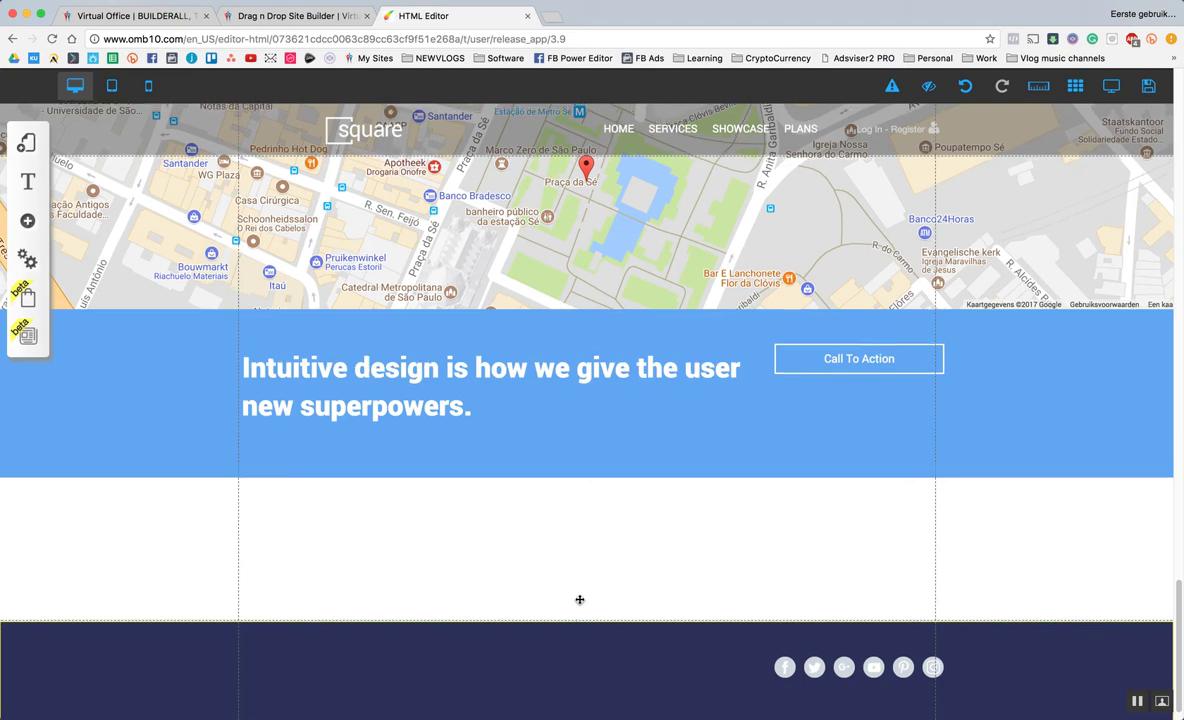
left_click_drag(590, 457, 592, 330)
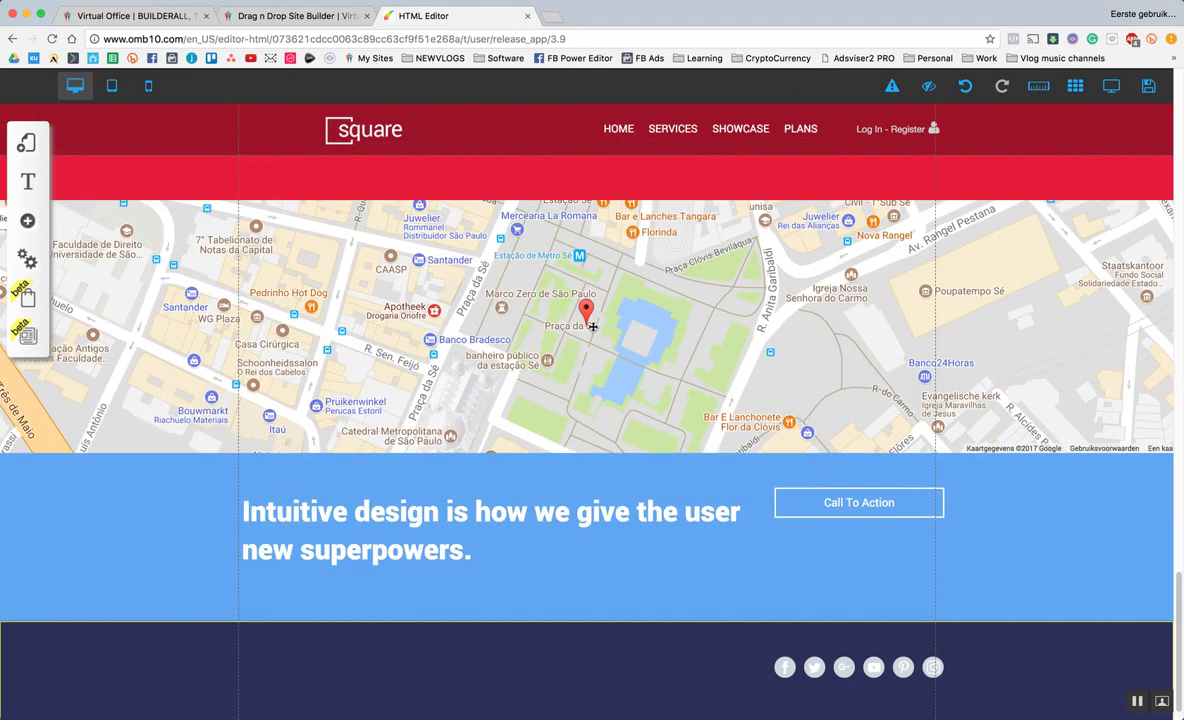
Recolour the whole ABOUT US heading text to the dark grey swatch so it is readable.
scroll(819, 355, "up", 20)
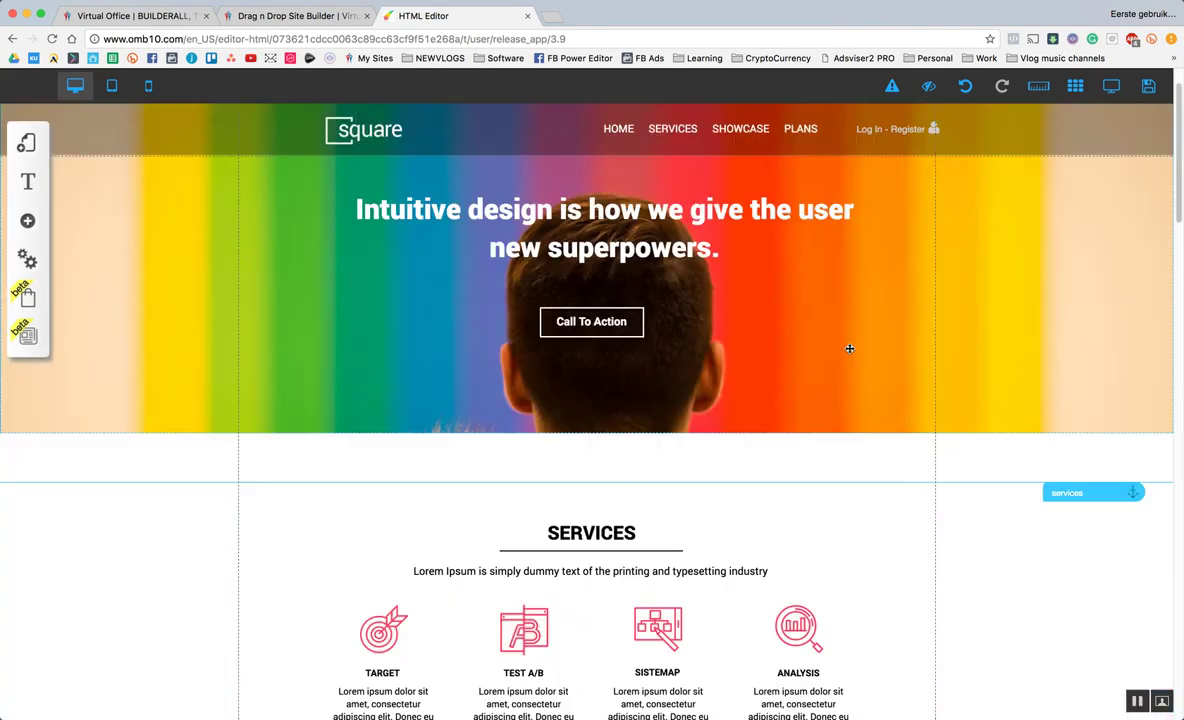
scroll(849, 348, "up", 1)
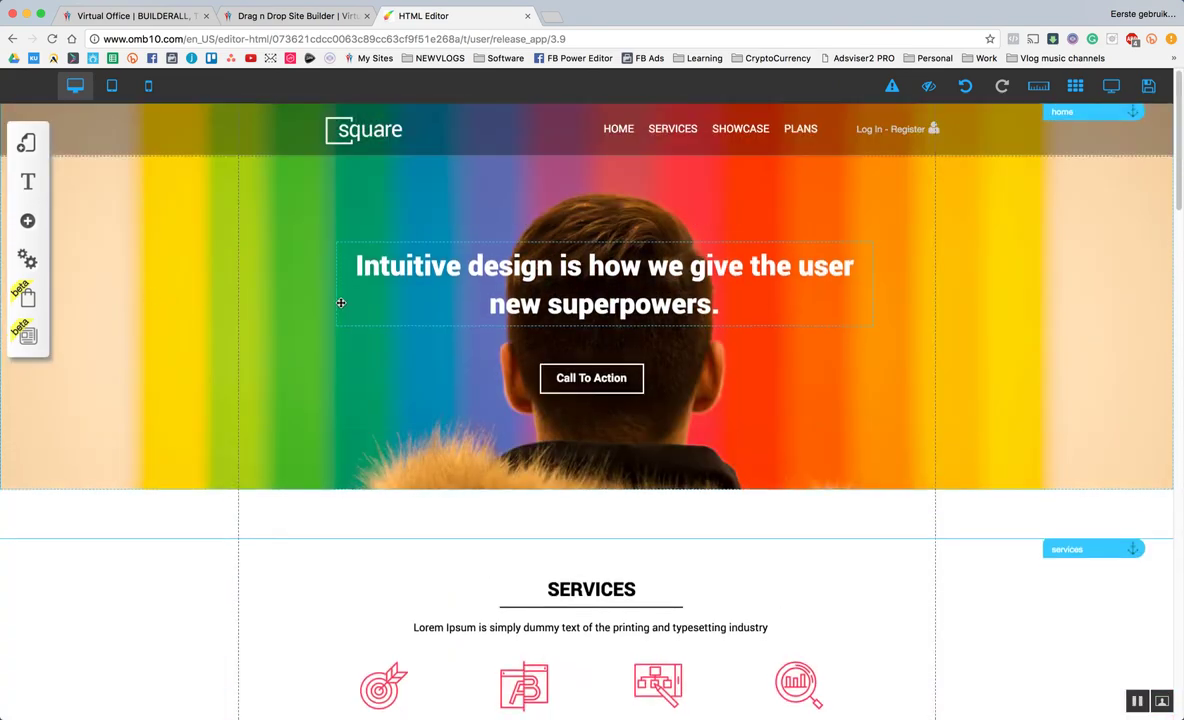
scroll(340, 302, "down", 10)
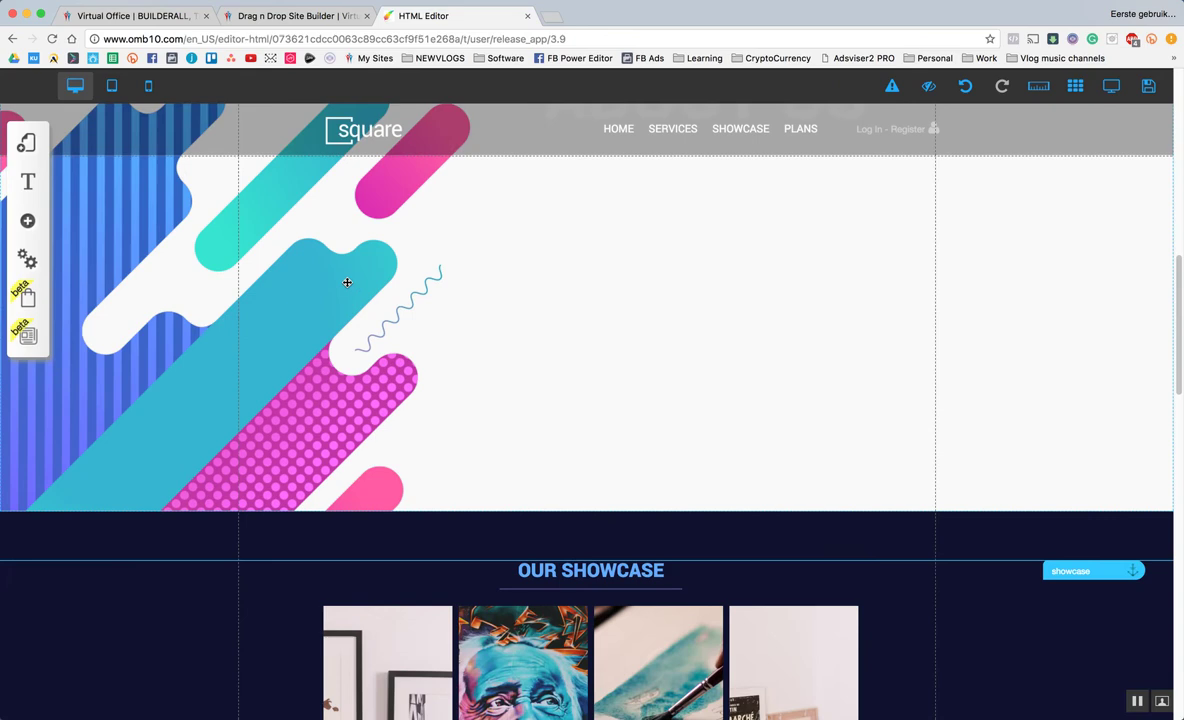
scroll(347, 283, "up", 3)
double_click(716, 378)
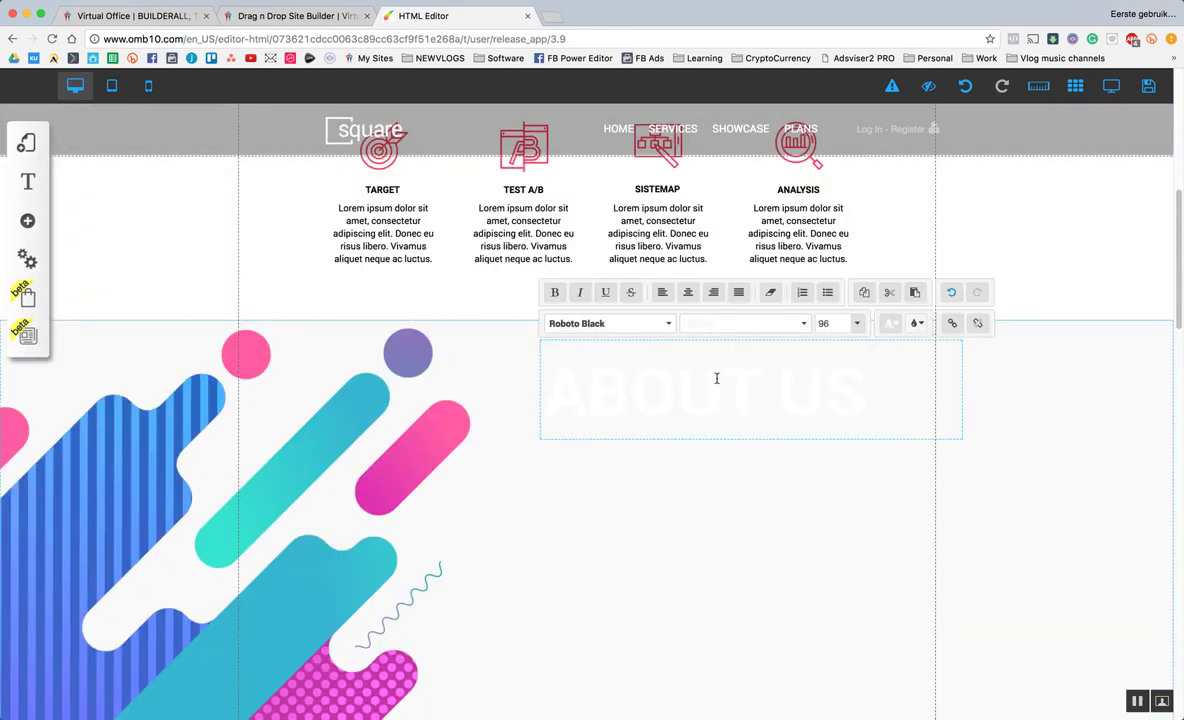
triple_click(716, 378)
left_click(896, 324)
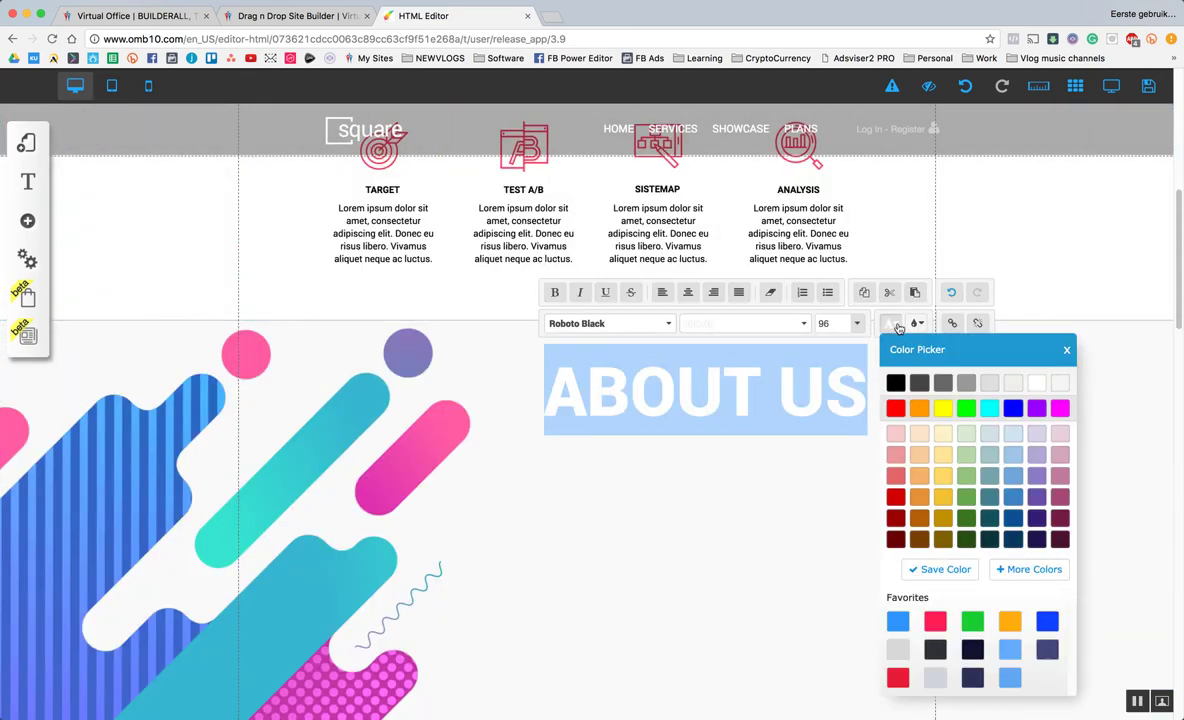
left_click(917, 386)
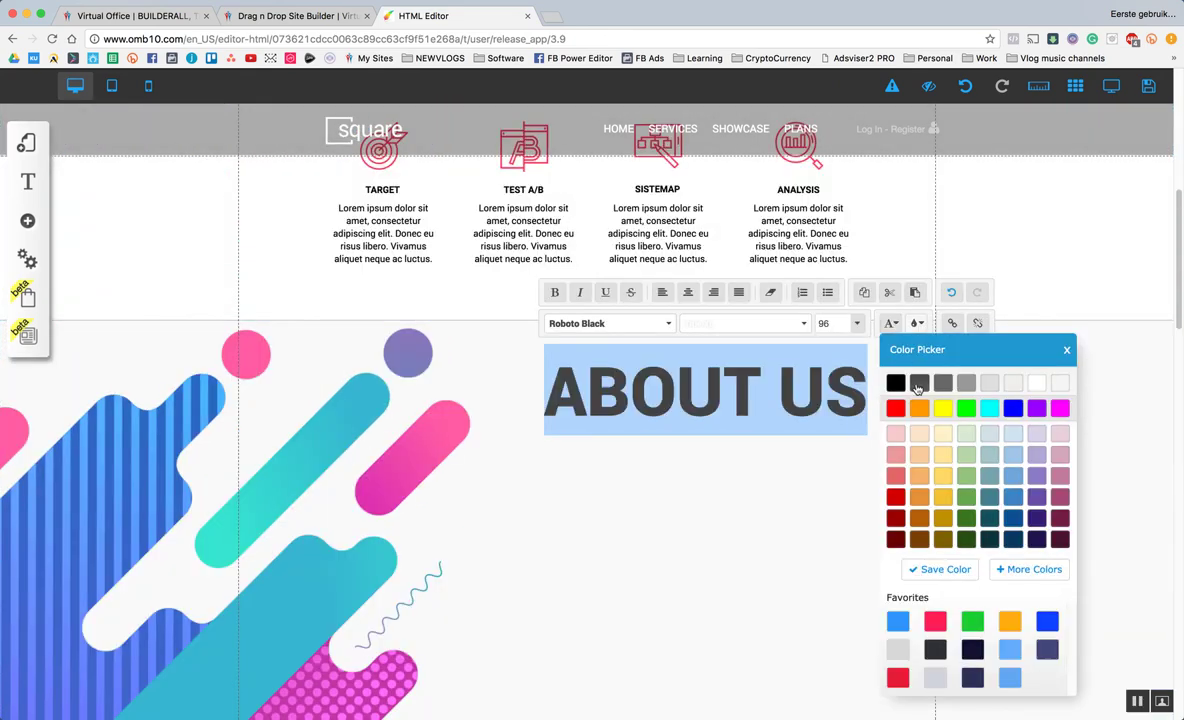
left_click(773, 507)
scroll(690, 435, "up", 5)
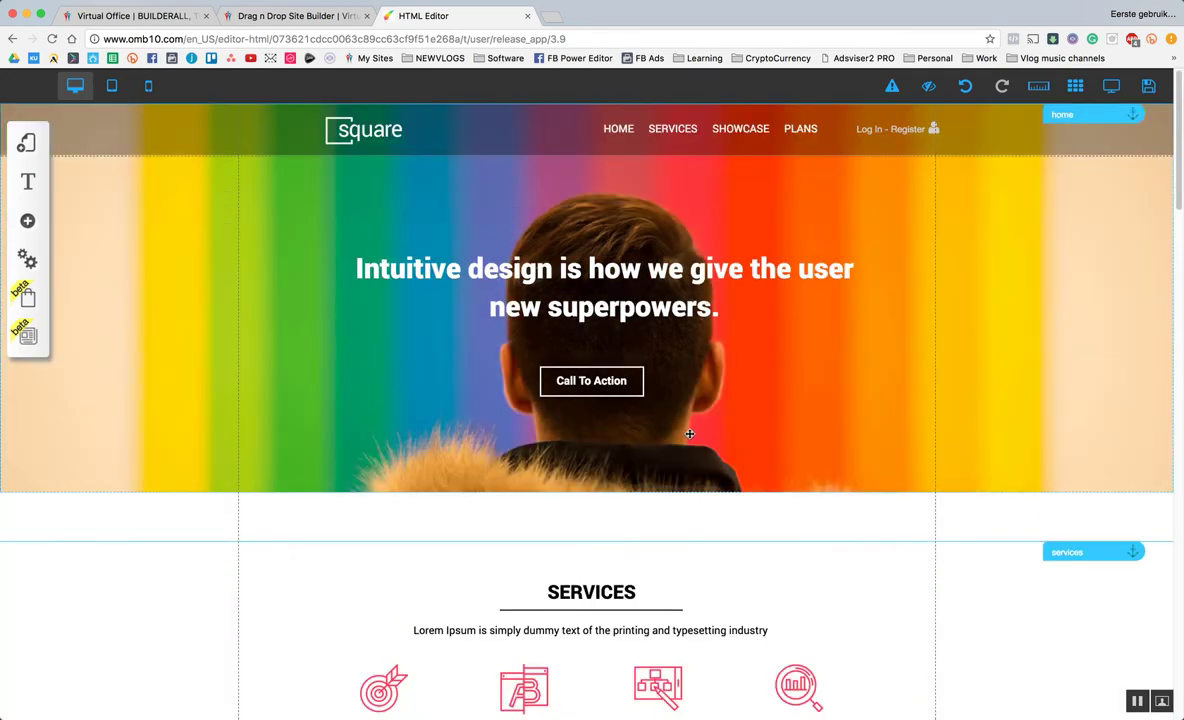
scroll(643, 365, "down", 7)
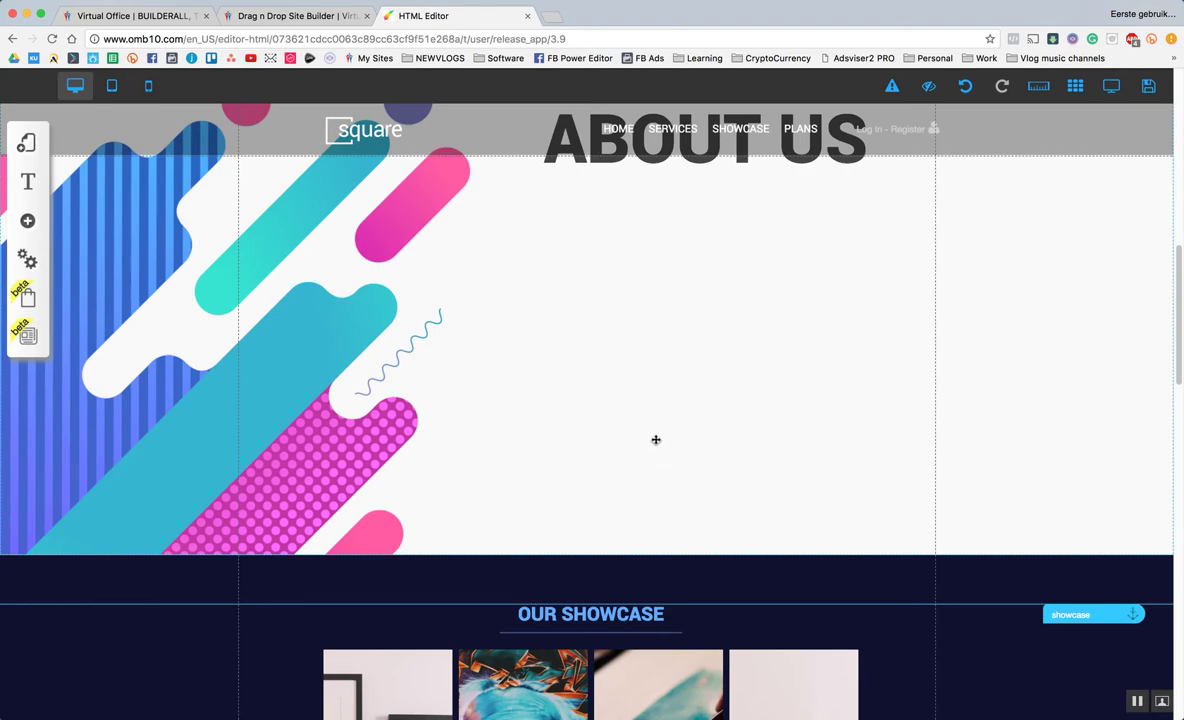
Scroll past About Us, Our Showcase, pricing and map to the blue call-to-action band and footer.
scroll(656, 440, "down", 1)
scroll(655, 436, "up", 8)
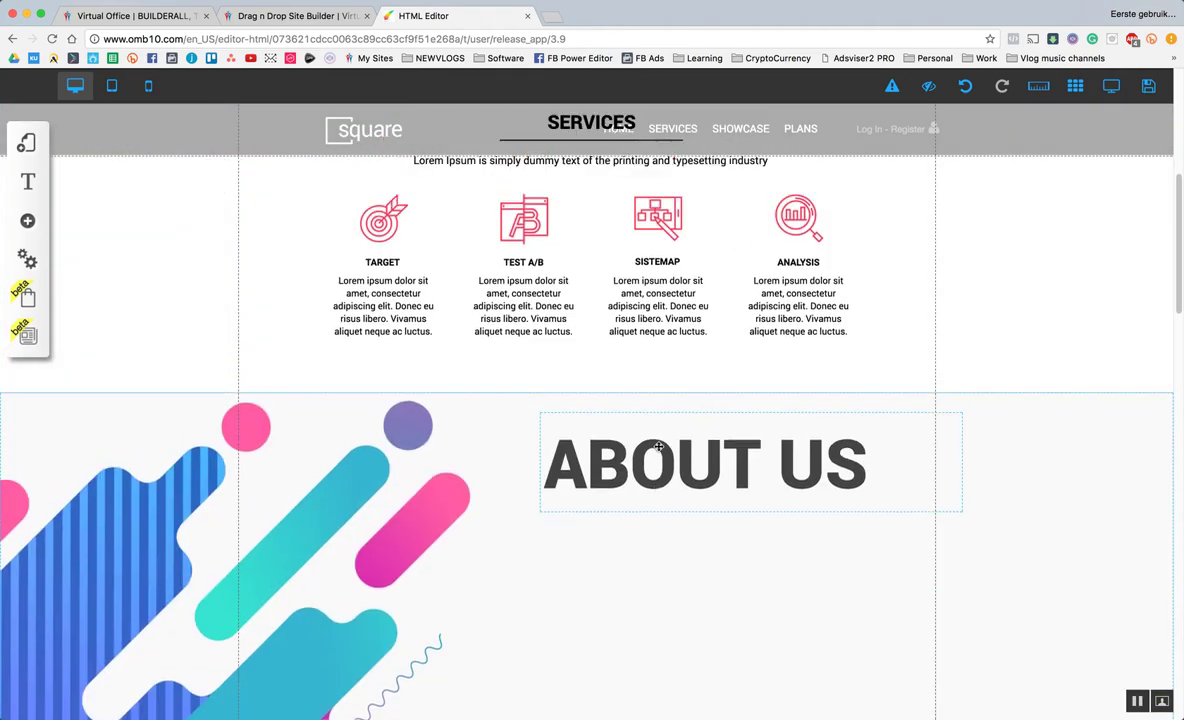
scroll(649, 413, "down", 6)
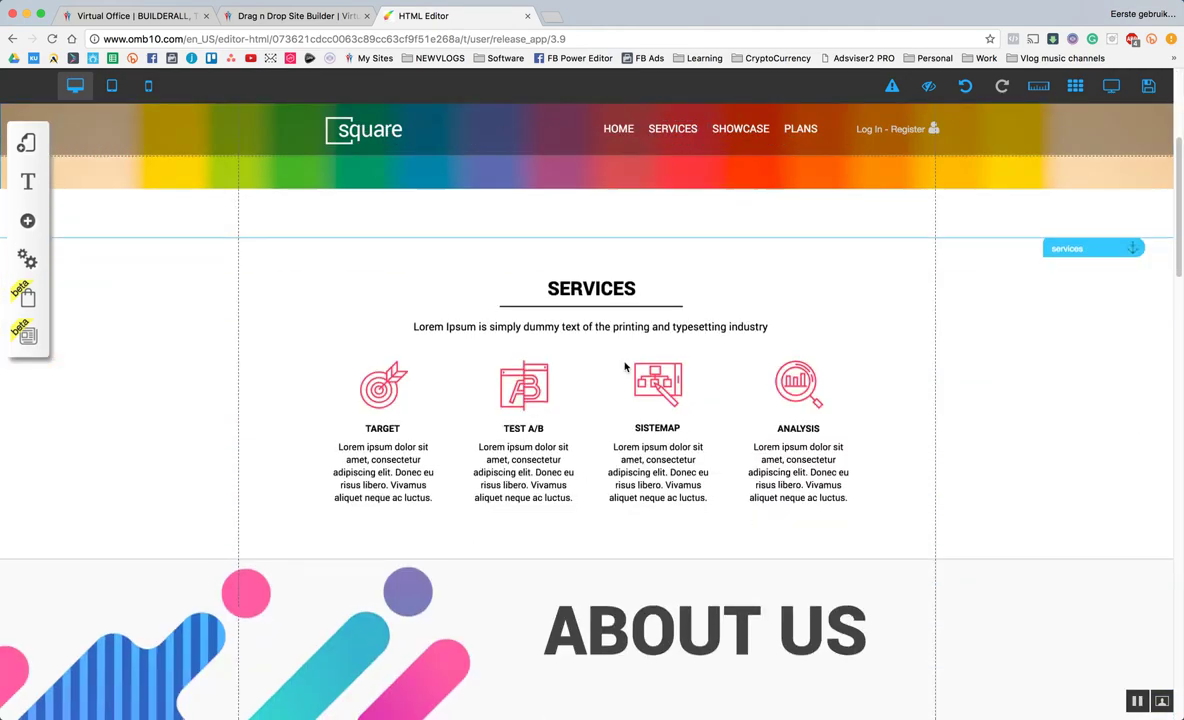
scroll(620, 369, "down", 10)
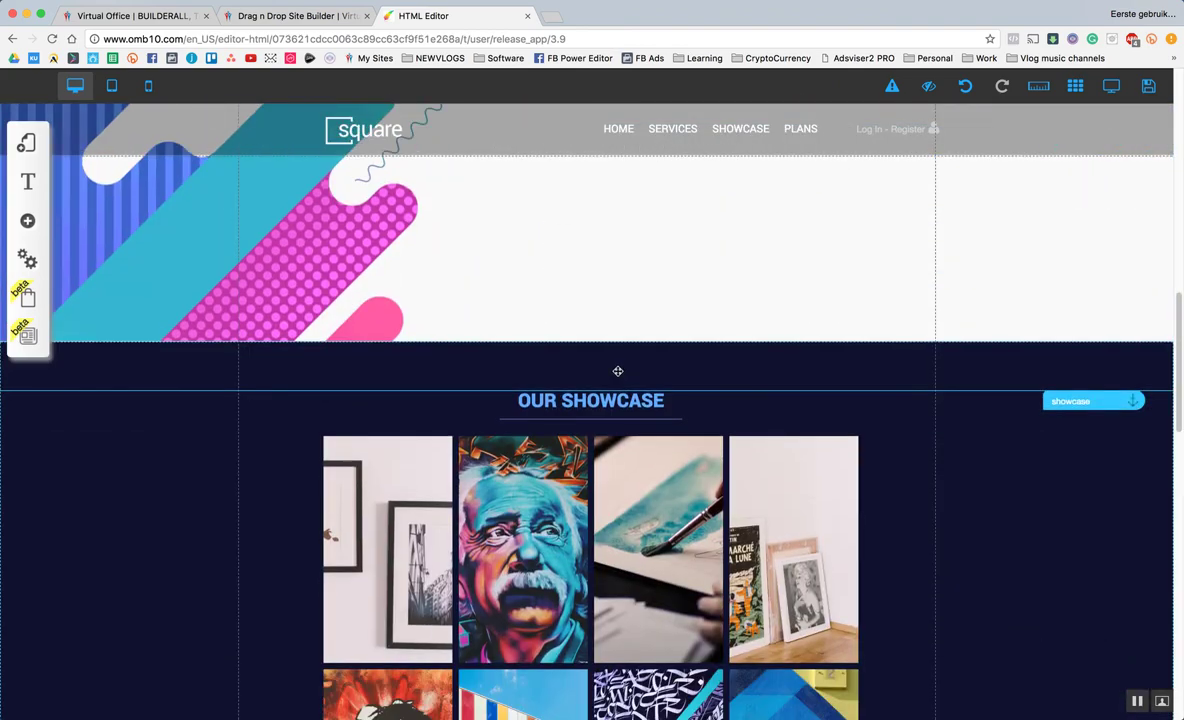
scroll(618, 373, "down", 8)
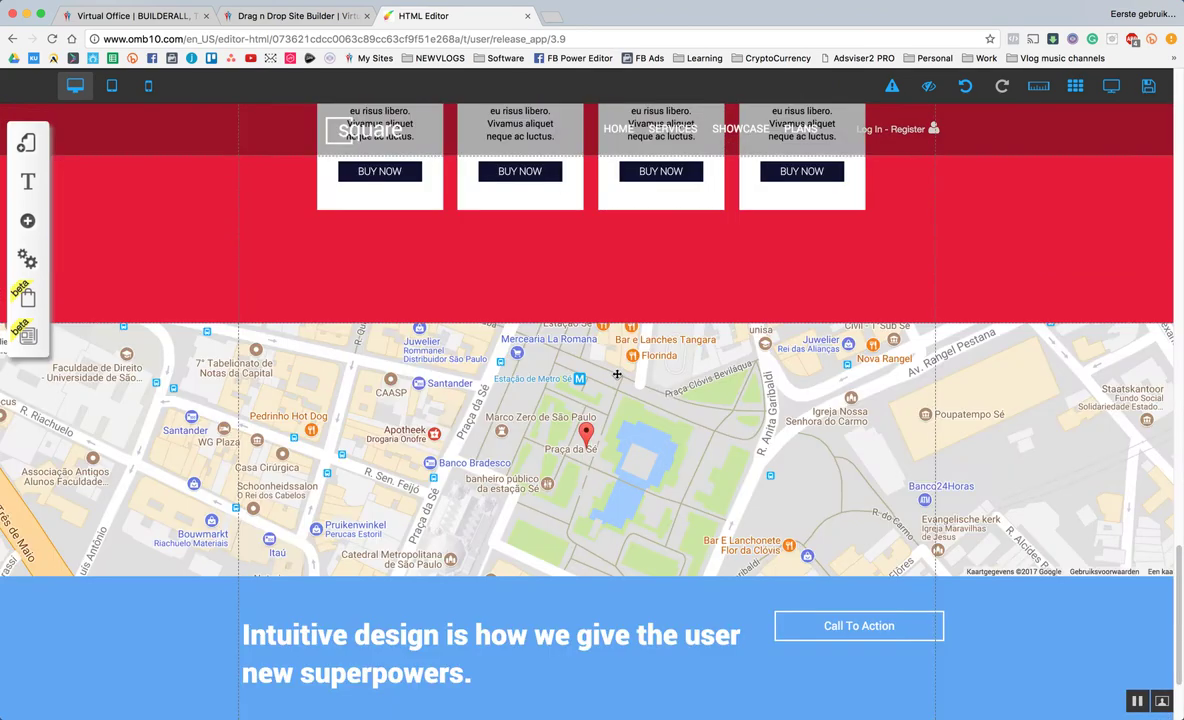
scroll(478, 412, "down", 2)
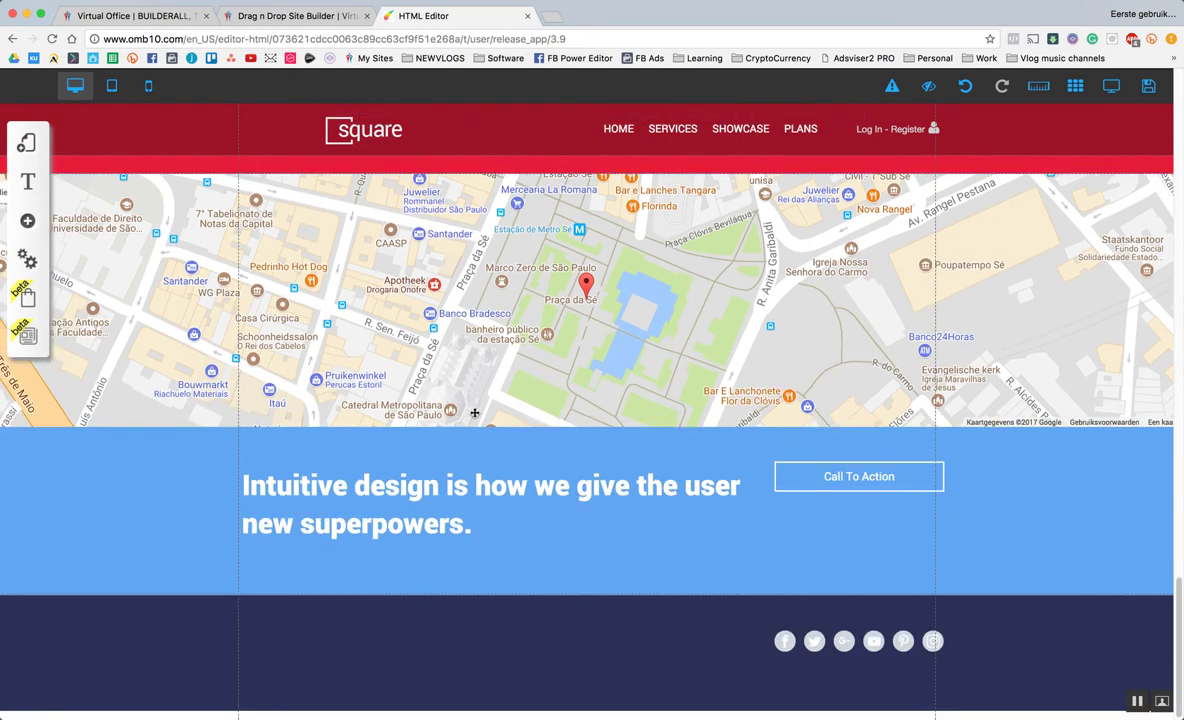
Place the Call To Action button under the headline and stretch the blue section to the footer.
left_click_drag(885, 479, 586, 585)
left_click(585, 595)
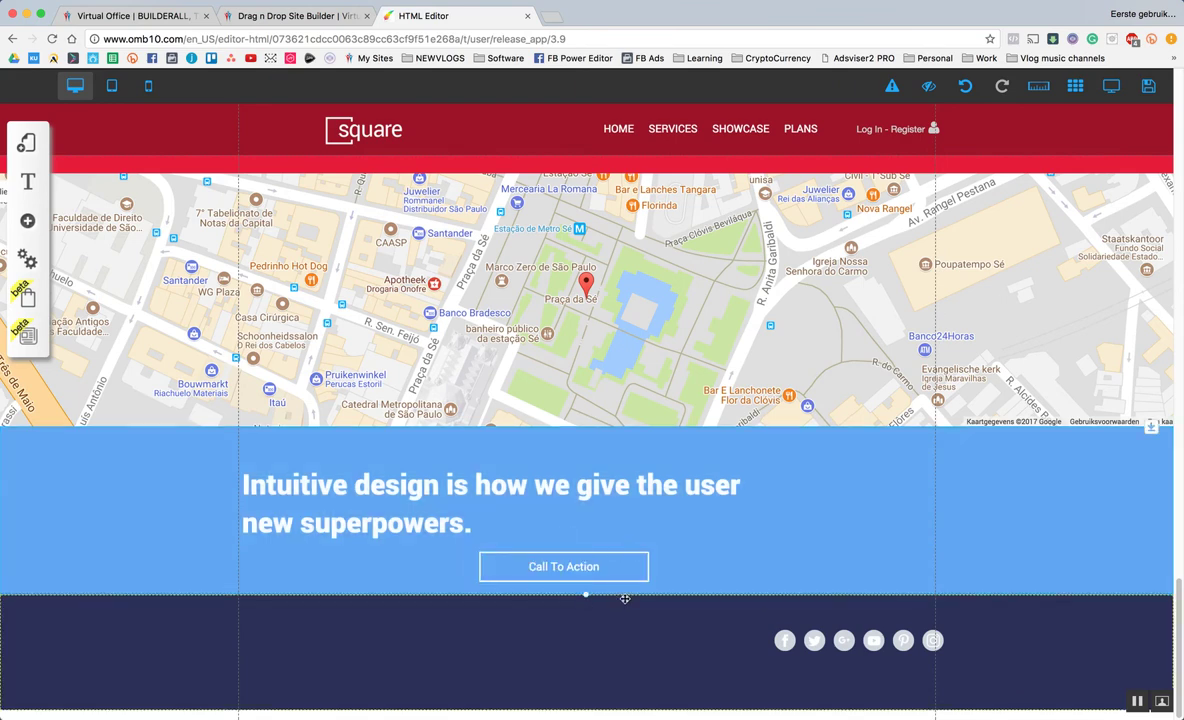
left_click_drag(621, 629, 603, 596)
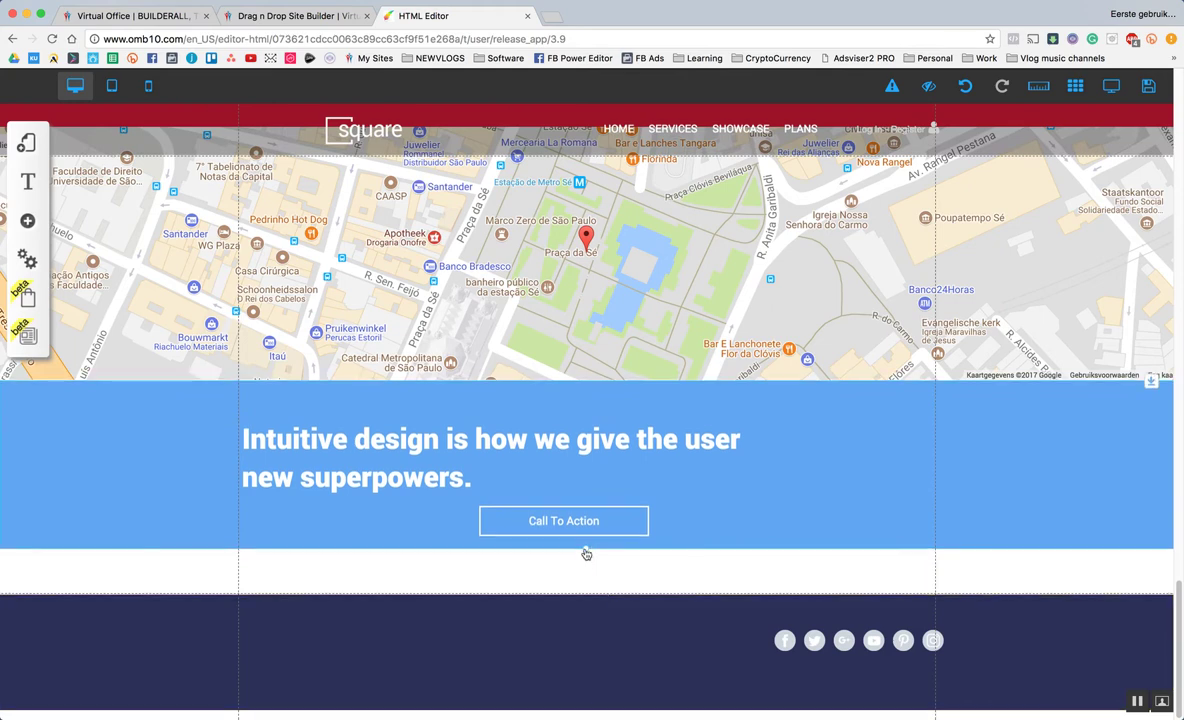
mouse_move(586, 554)
left_mouse_down()
mouse_move(587, 597)
mouse_move(608, 556)
left_mouse_up()
left_click(595, 558)
left_click(592, 588)
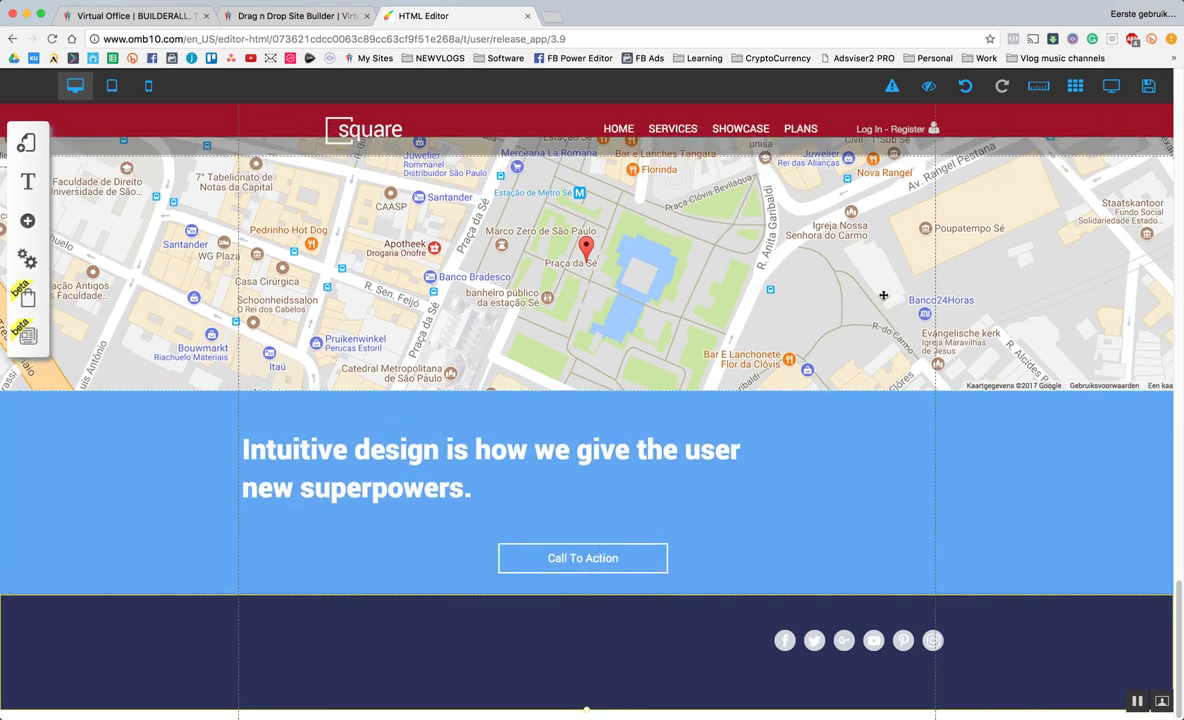
Centre-align the 'Intuitive design' headline and shift it right above the button.
left_click(436, 449)
left_click(467, 454)
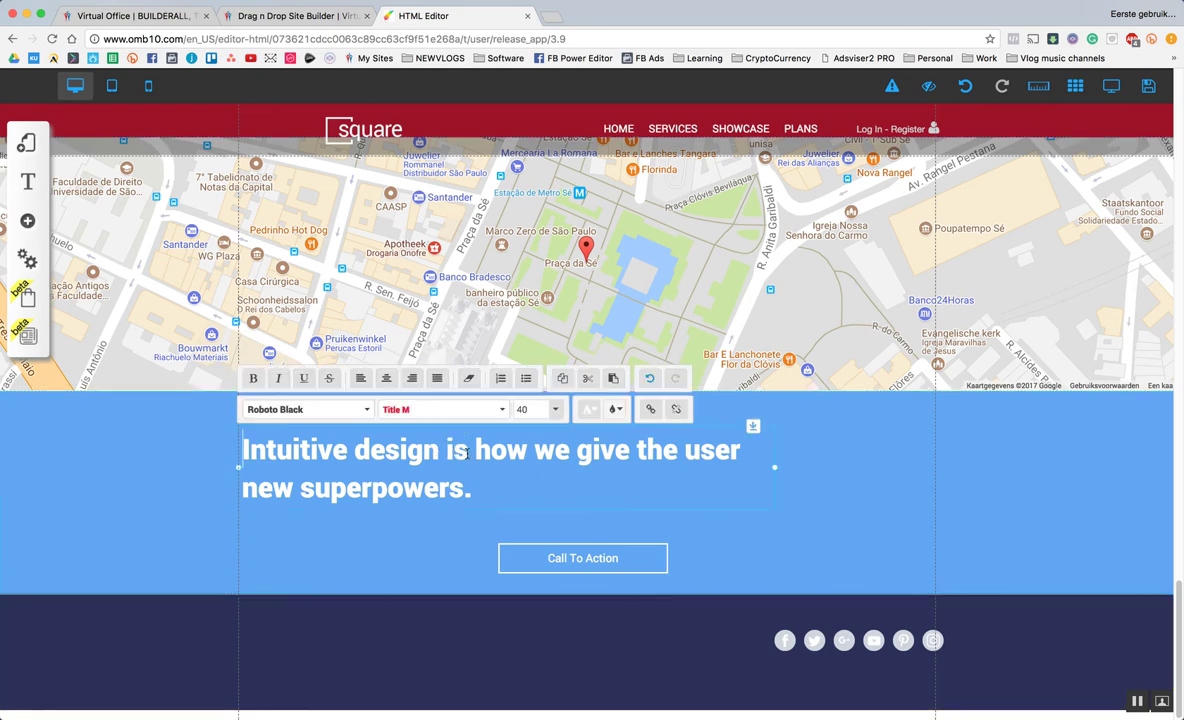
left_click(387, 379)
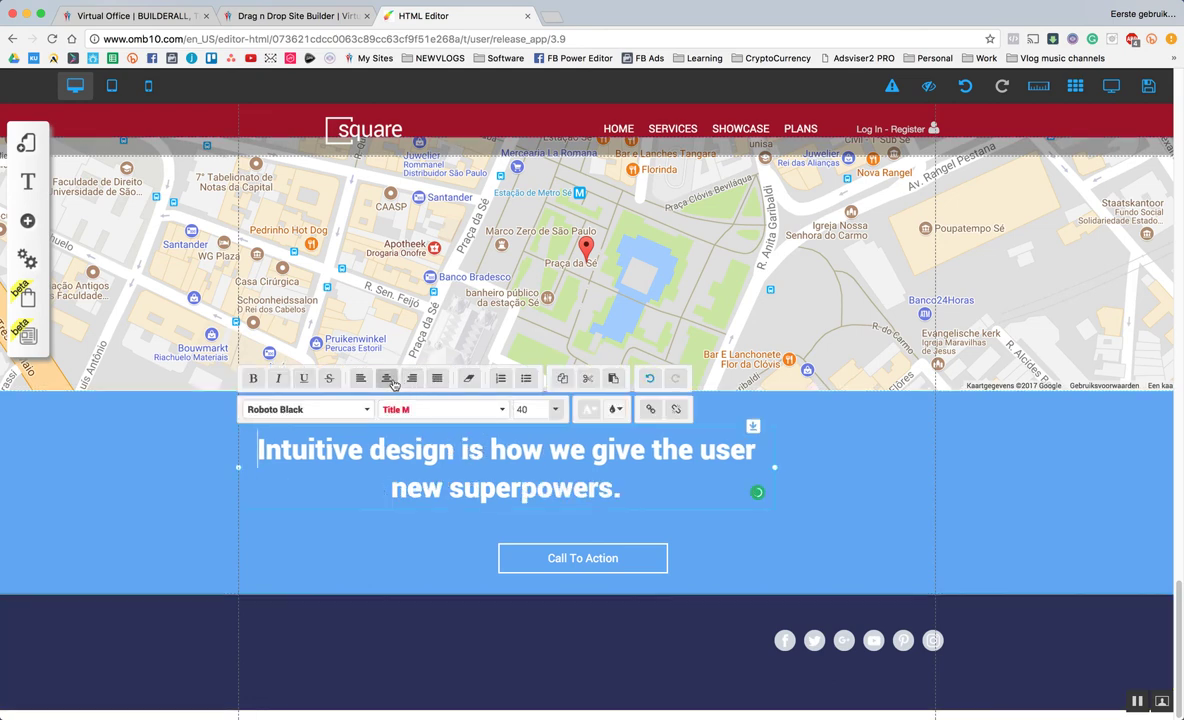
left_click(840, 493)
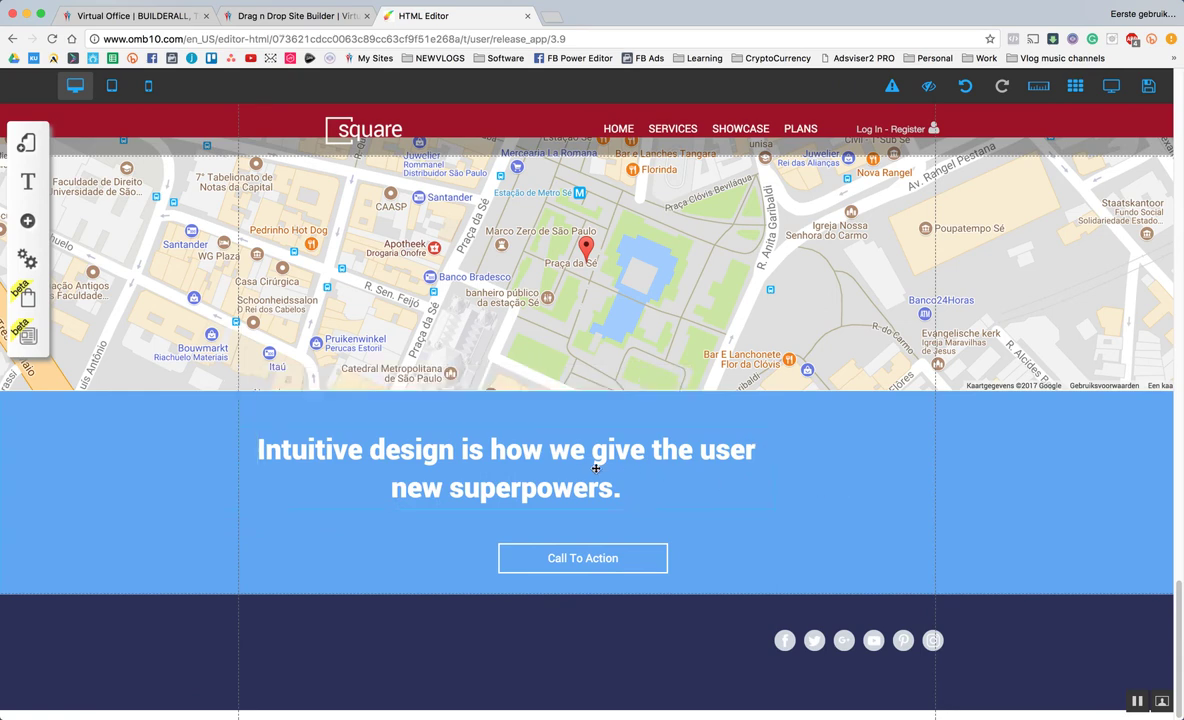
left_click_drag(590, 466, 665, 467)
left_click(801, 529)
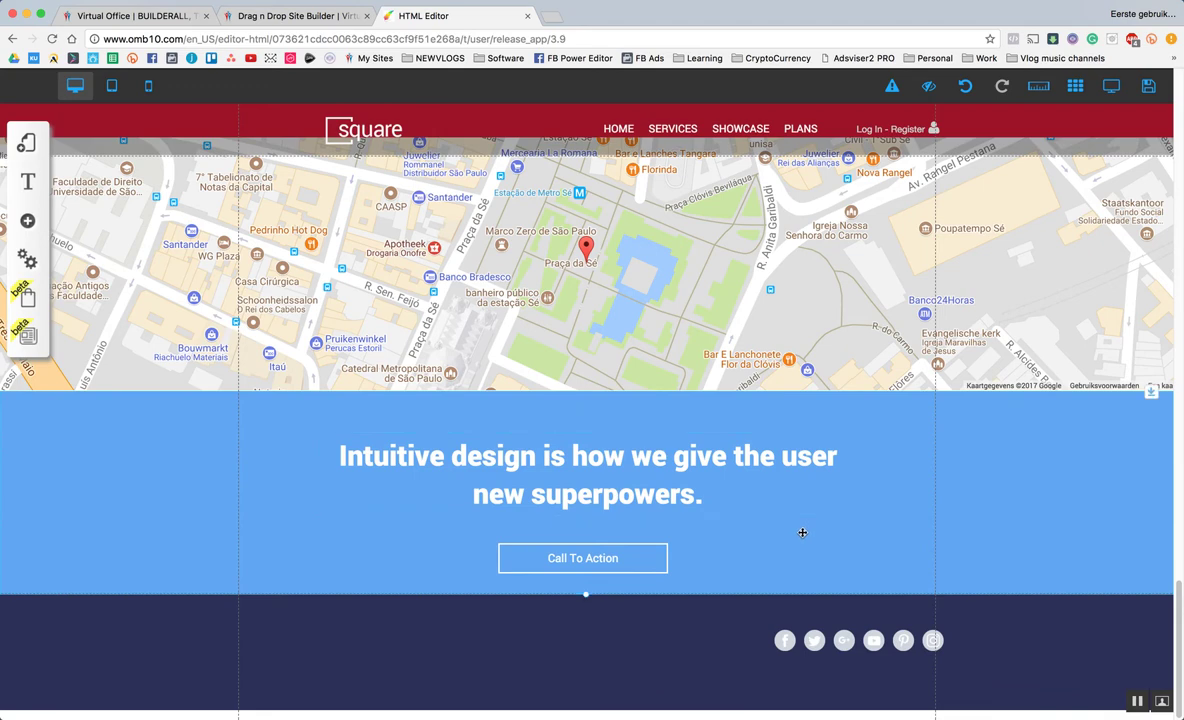
Preview the page to check the layout, then return to the editor.
left_click(1108, 89)
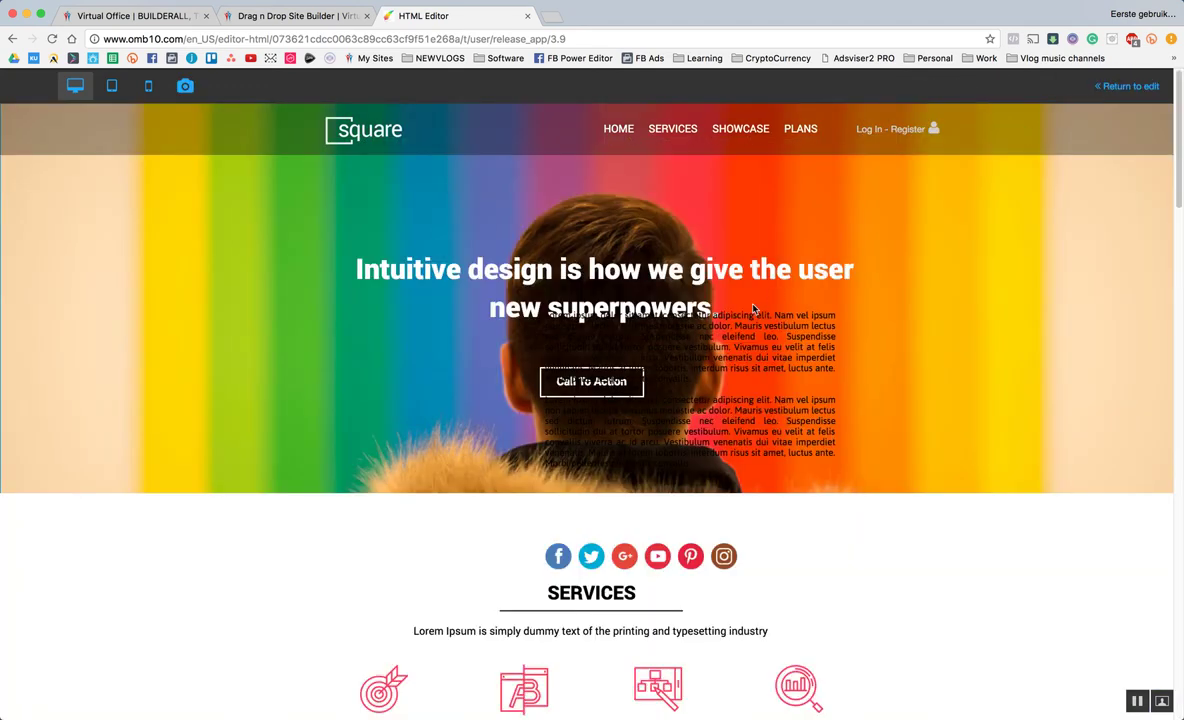
scroll(856, 278, "down", 1)
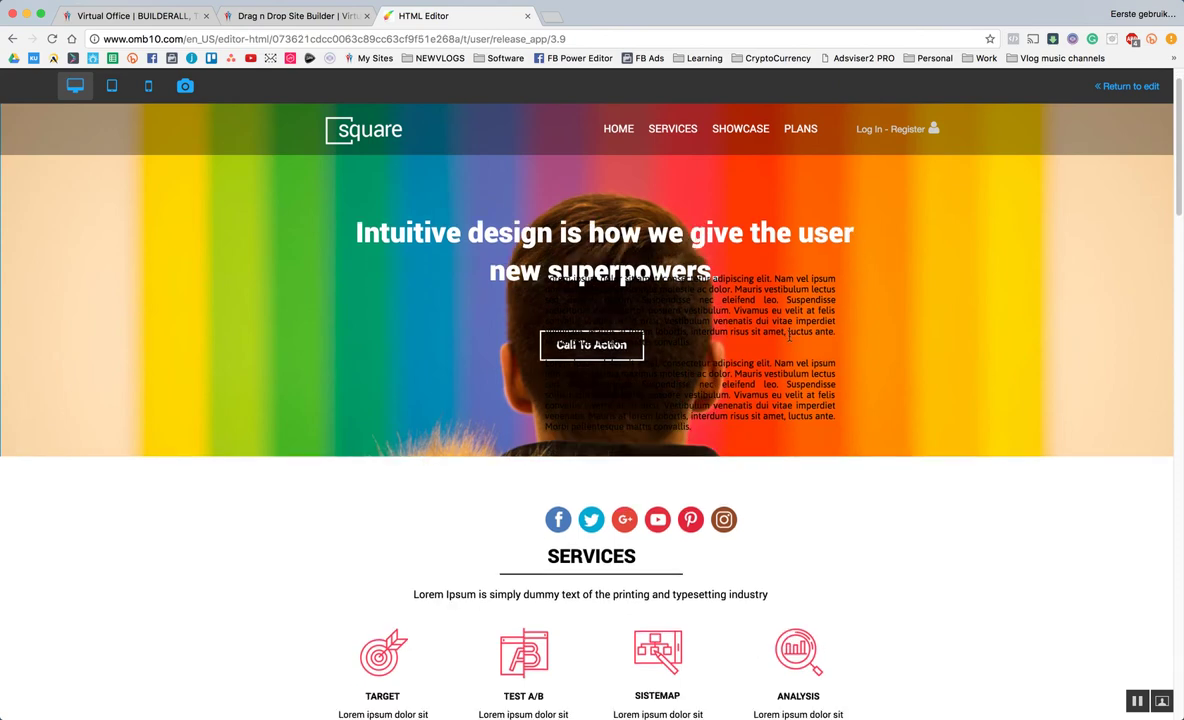
left_click(1128, 87)
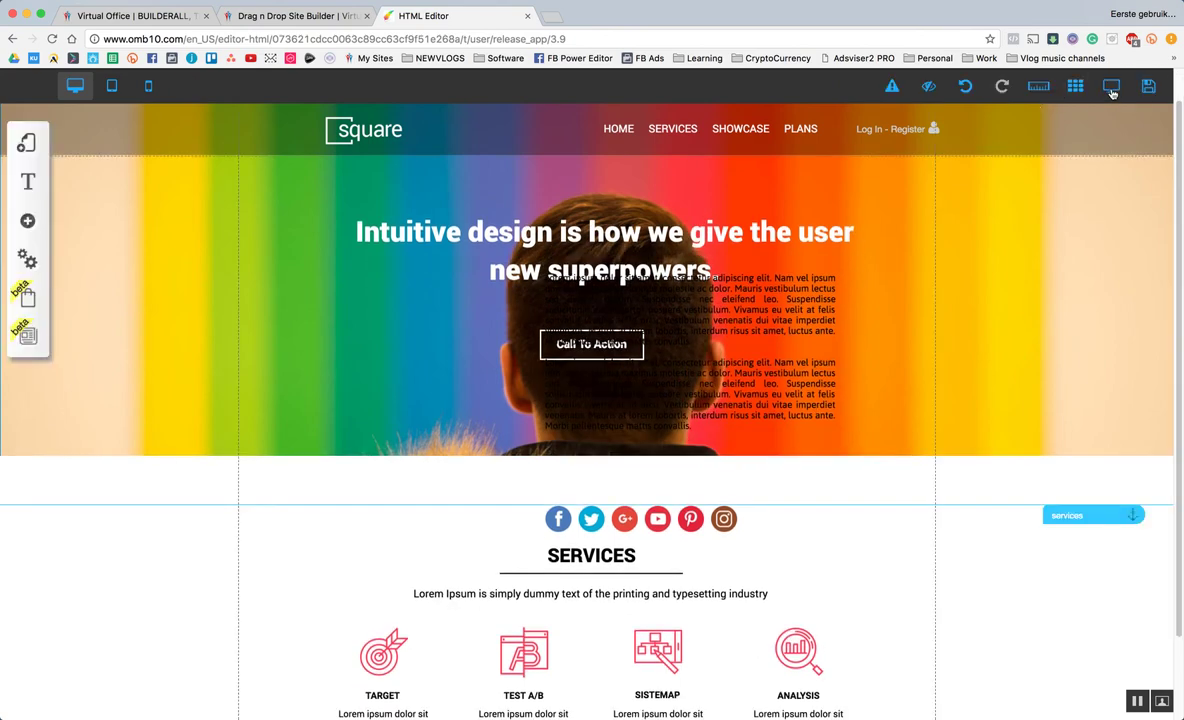
Drag the Lorem ipsum text box into the About Us section and recheck the page.
left_click_drag(783, 334, 806, 277)
scroll(858, 366, "down", 4)
scroll(857, 342, "down", 10)
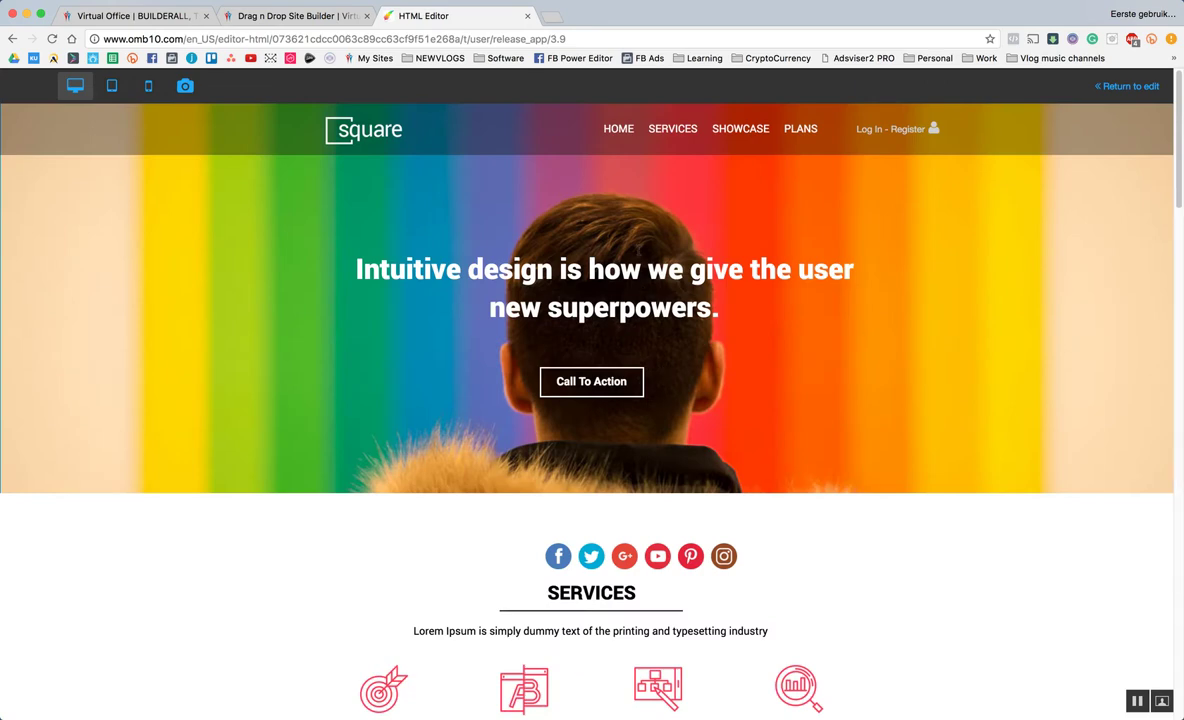
scroll(640, 248, "down", 3)
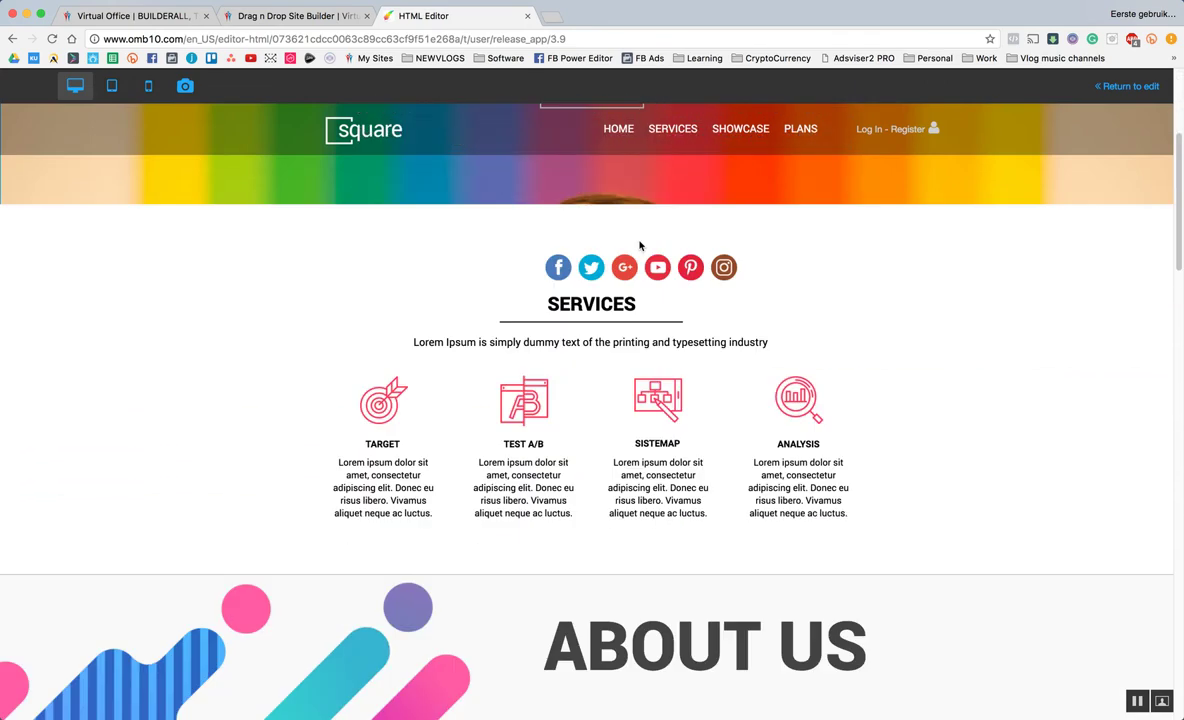
left_click(1095, 99)
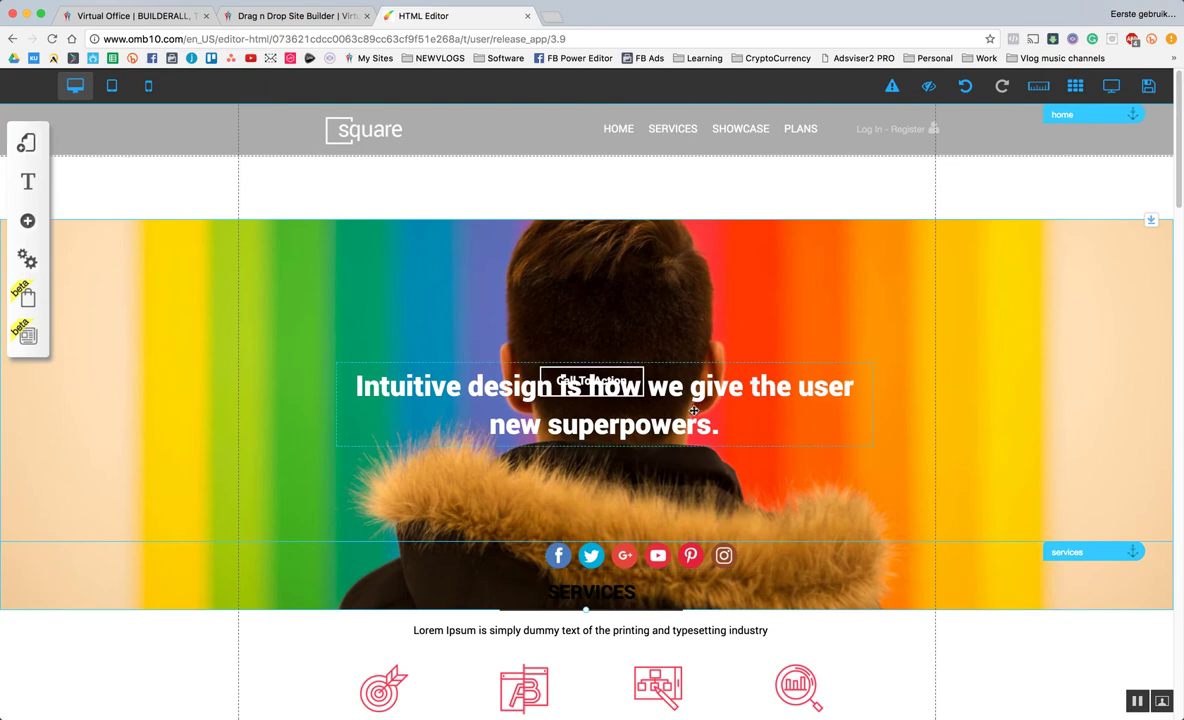
Drag the social icons row from above Services to just below the About Us paragraphs.
scroll(536, 472, "down", 2)
scroll(536, 472, "down", 3)
scroll(600, 465, "up", 5)
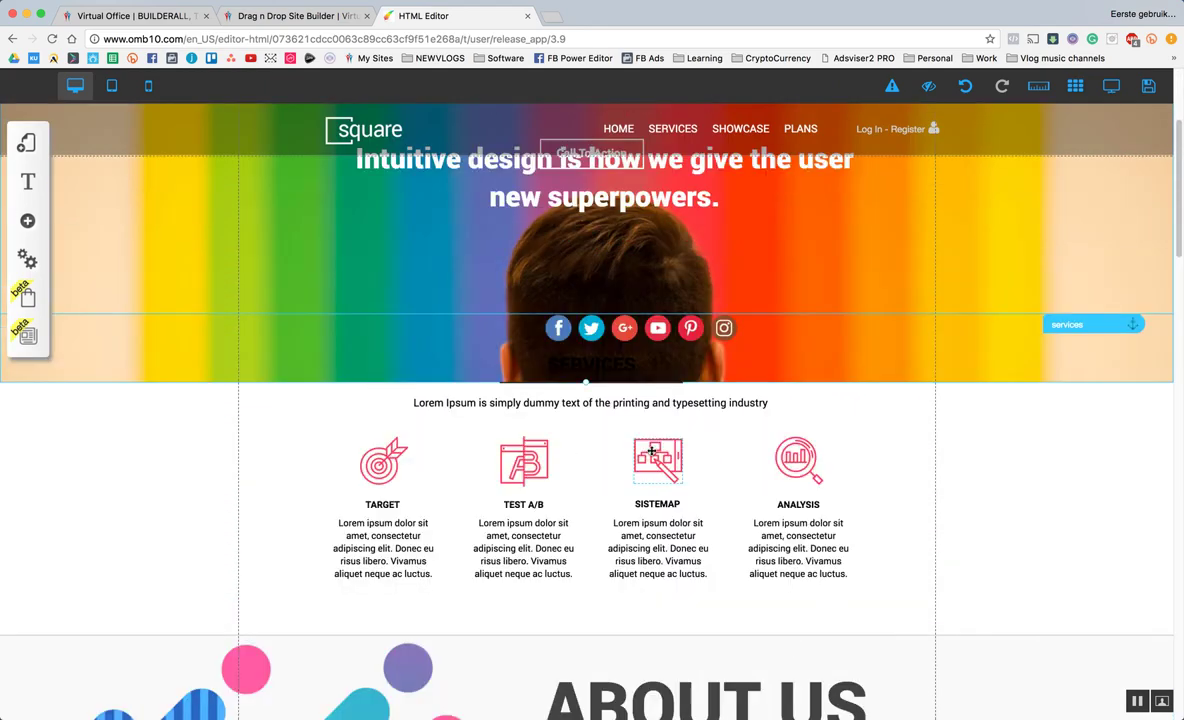
scroll(629, 420, "down", 1)
scroll(658, 457, "up", 2)
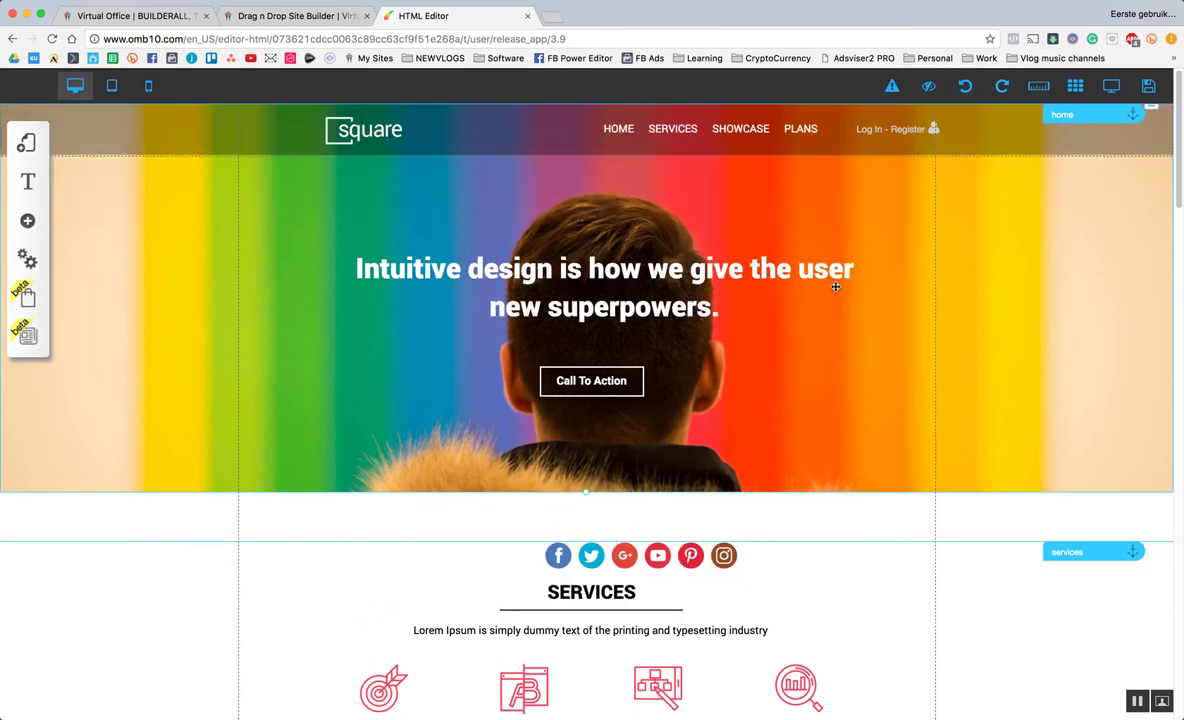
scroll(797, 353, "down", 1)
left_click_drag(641, 509, 686, 590)
scroll(810, 501, "down", 3)
scroll(810, 501, "down", 10)
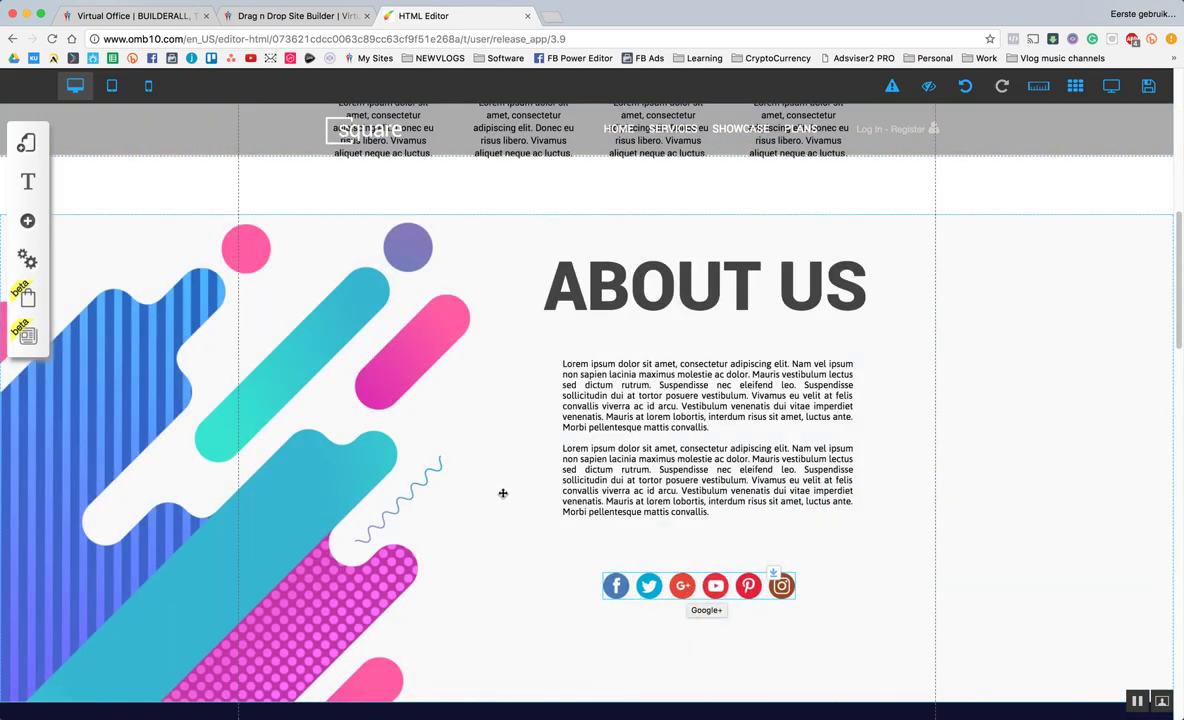
scroll(668, 373, "up", 4)
scroll(668, 373, "up", 10)
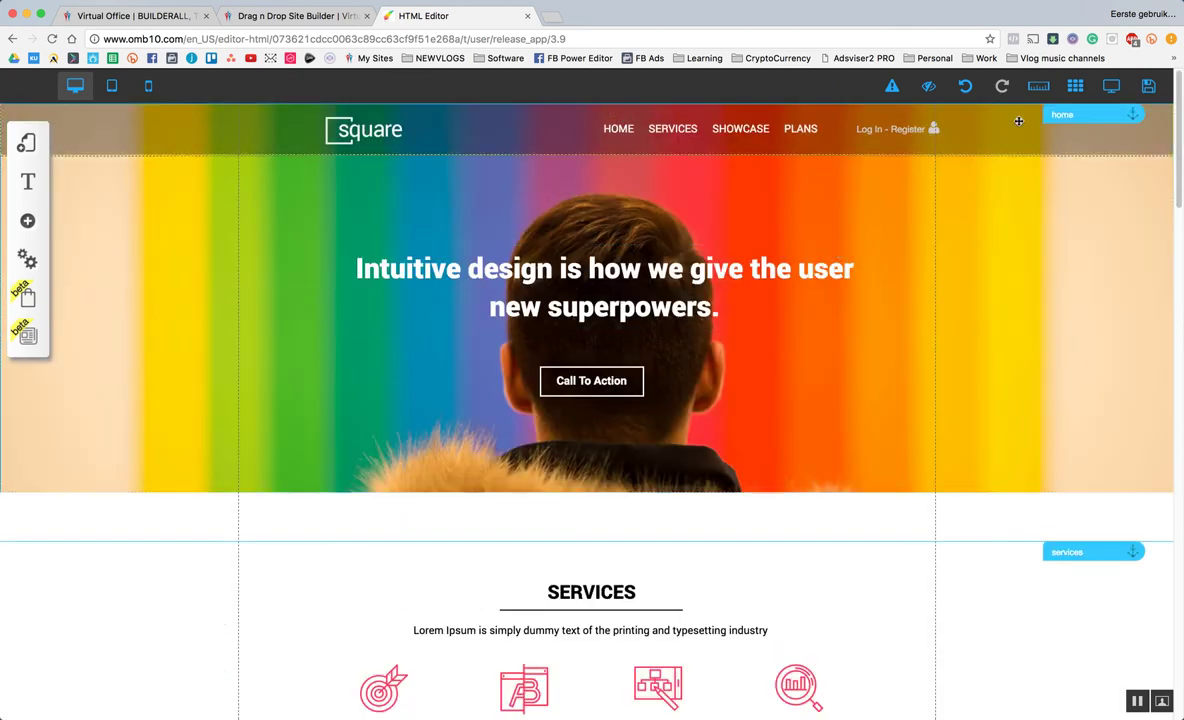
left_click(1111, 87)
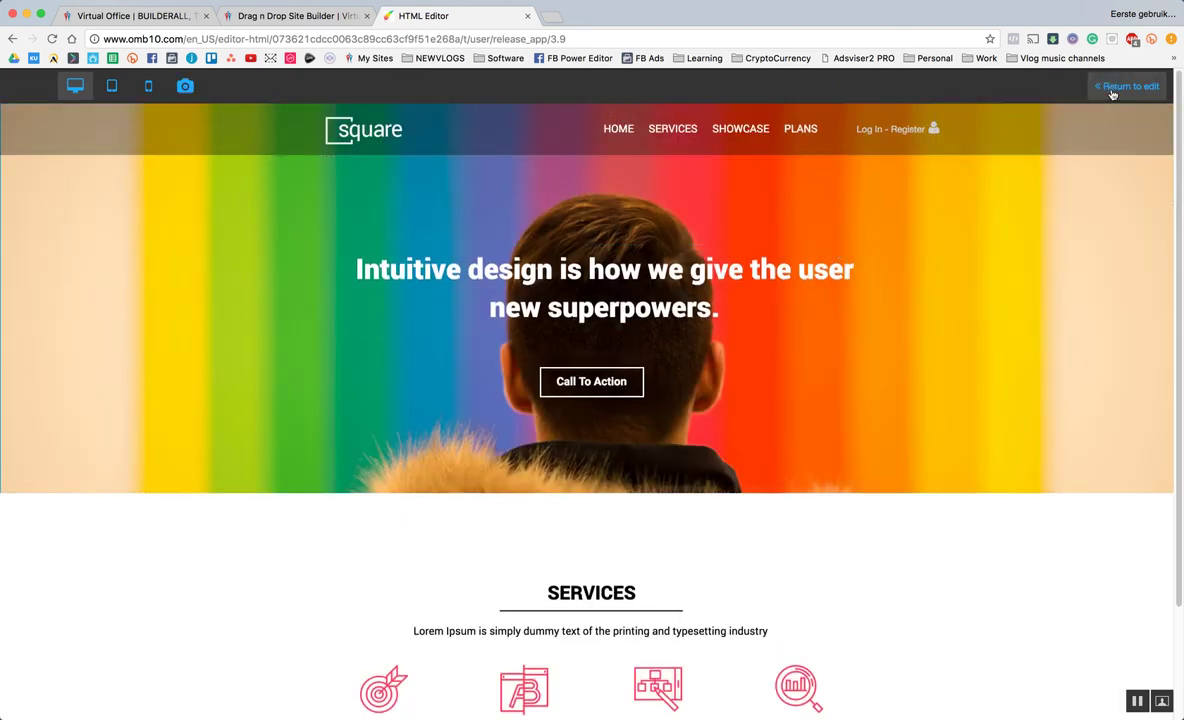
scroll(577, 289, "down", 6)
scroll(577, 289, "down", 10)
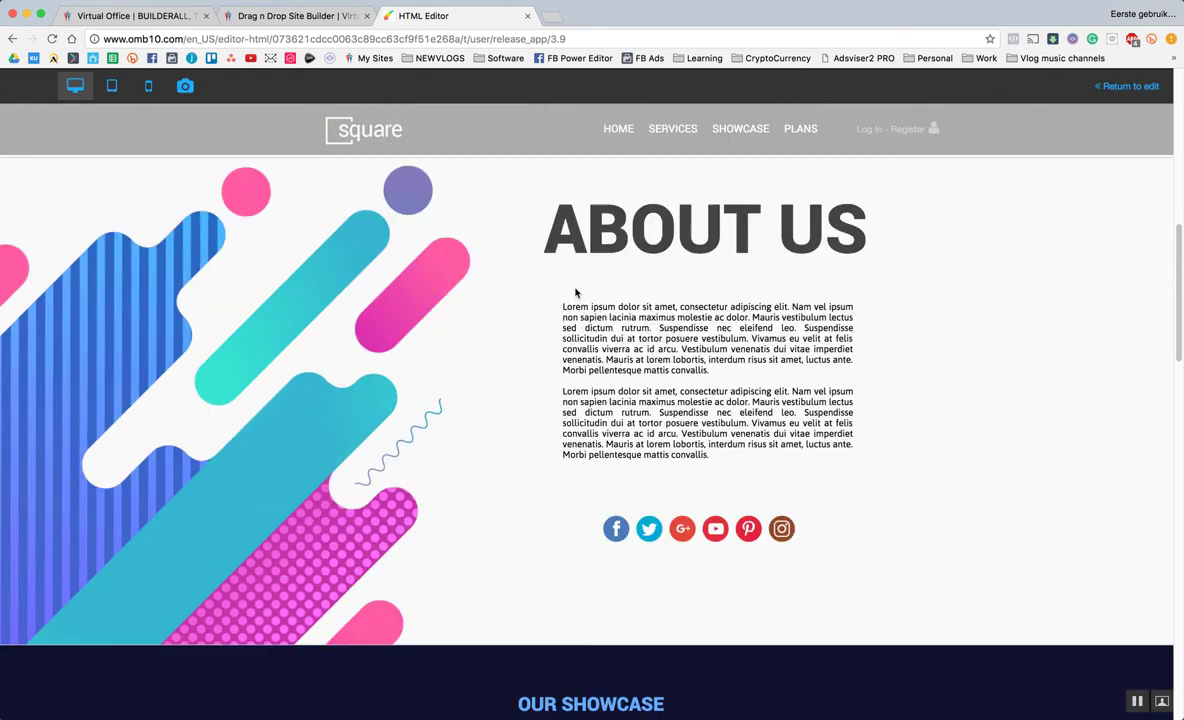
scroll(576, 311, "down", 10)
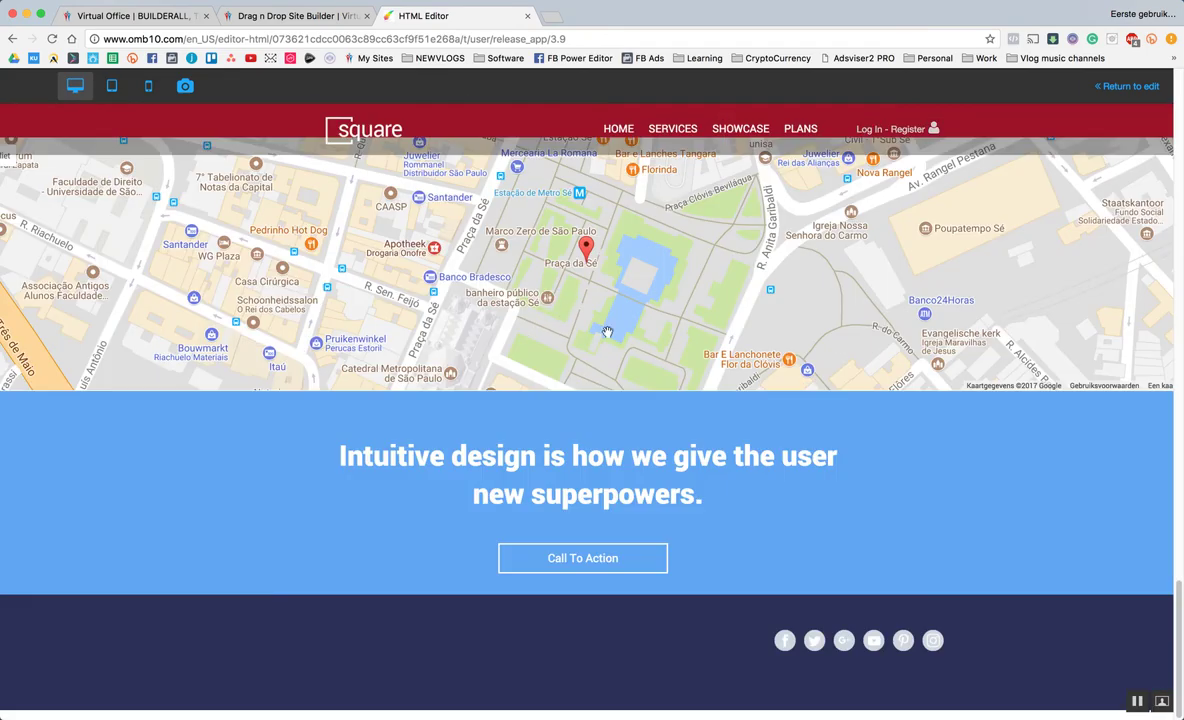
scroll(556, 310, "up", 20)
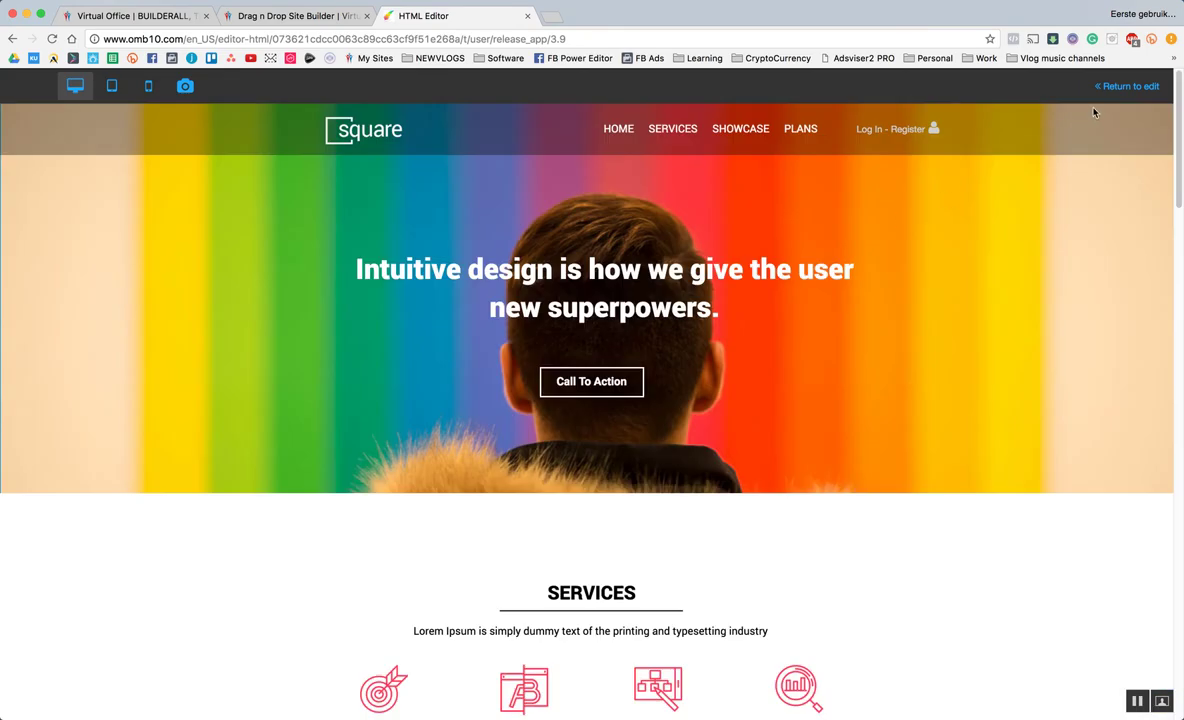
left_click(1113, 88)
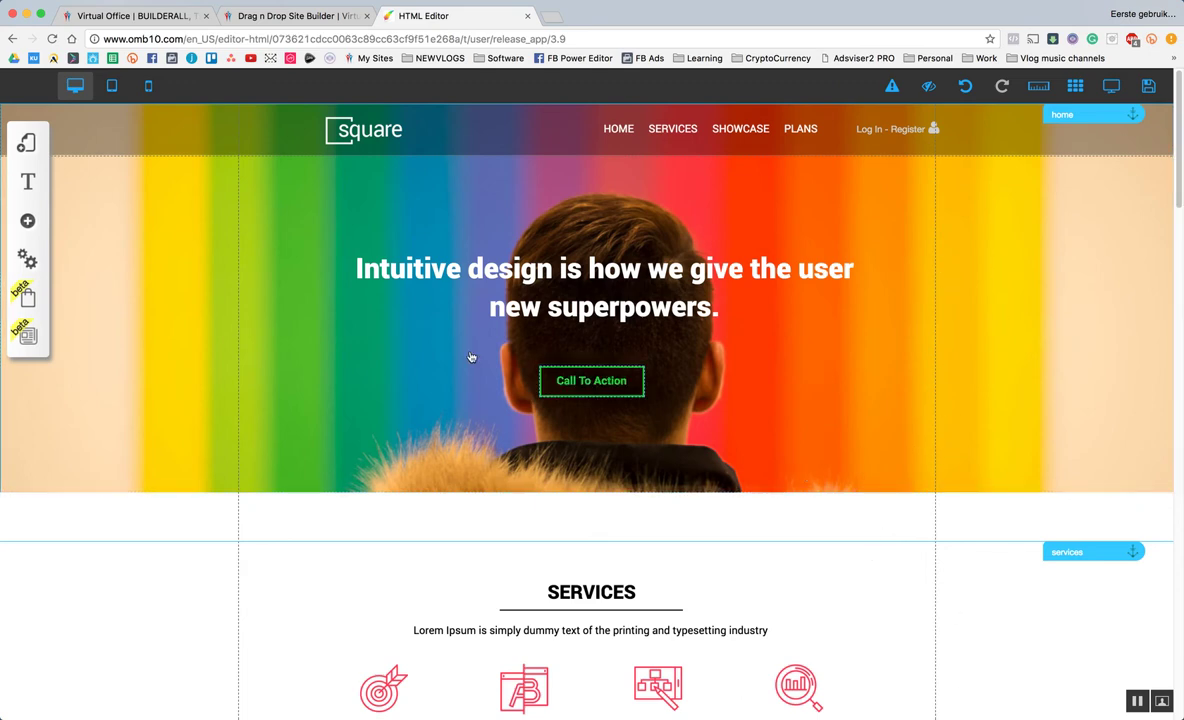
Show the Email Marketing element styles and scroll to the Inline Form options.
left_click(28, 220)
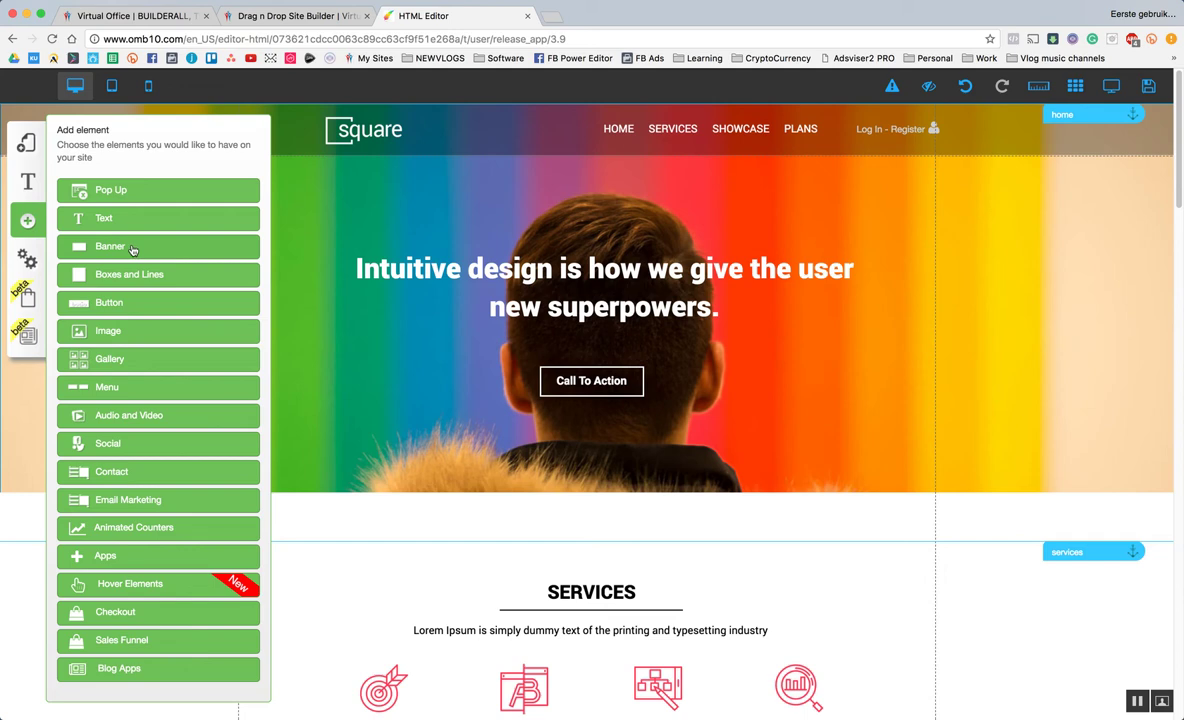
left_click(136, 506)
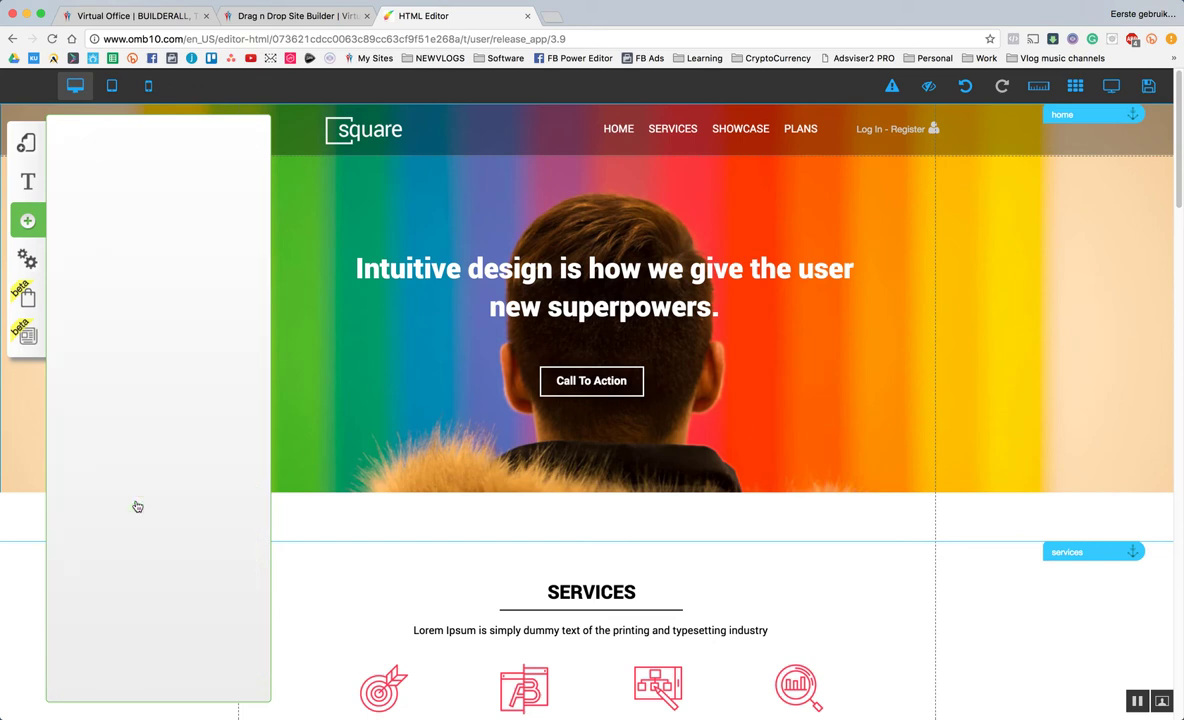
scroll(130, 470, "down", 5)
scroll(130, 469, "down", 10)
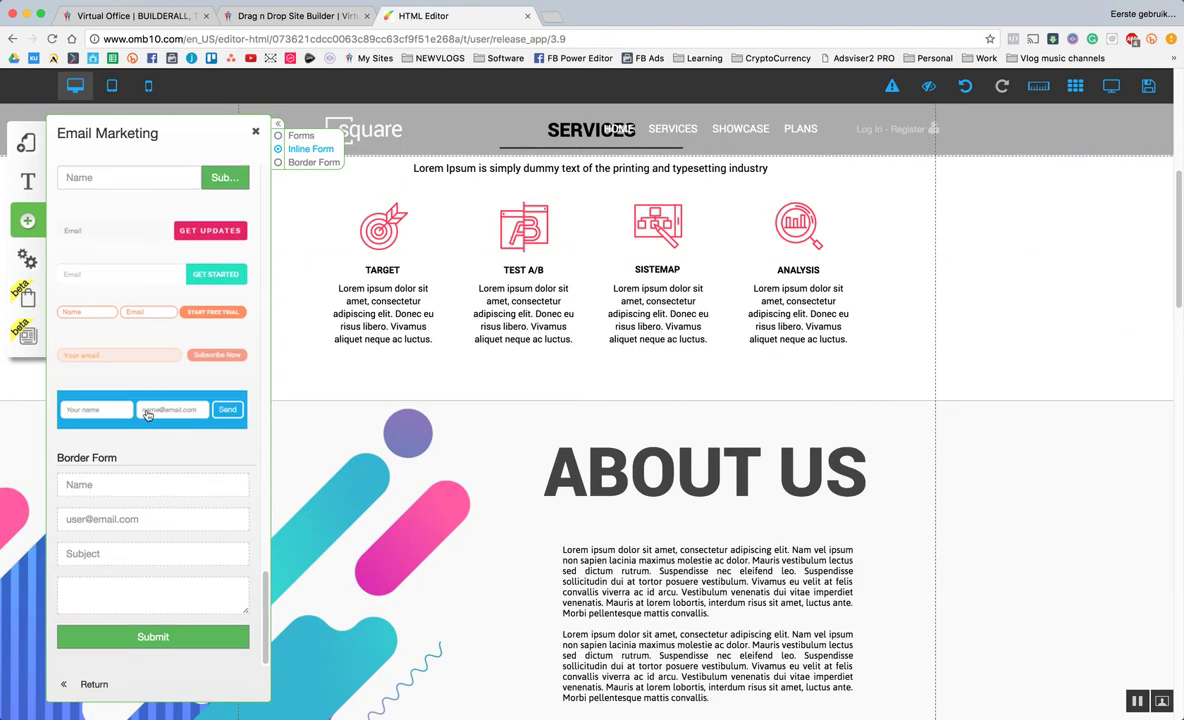
Add the inline Full Name/Email form, connected to MailingBoss's BuilderAll U list.
left_click(148, 414)
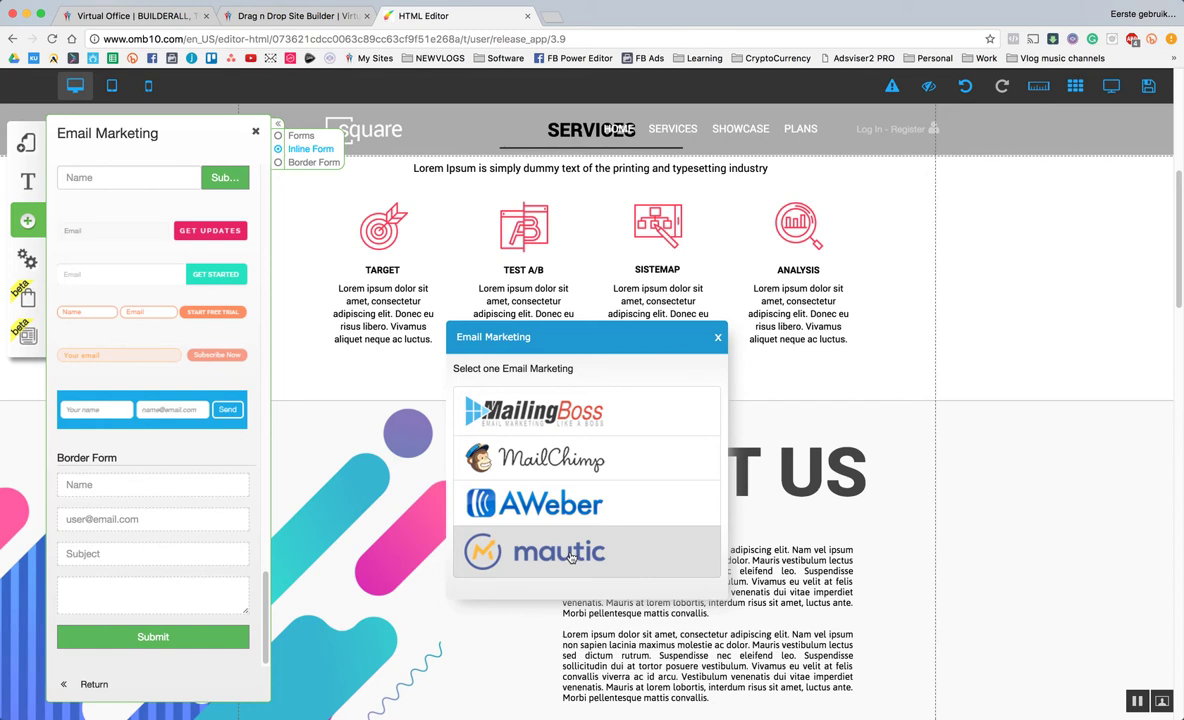
left_click(561, 420)
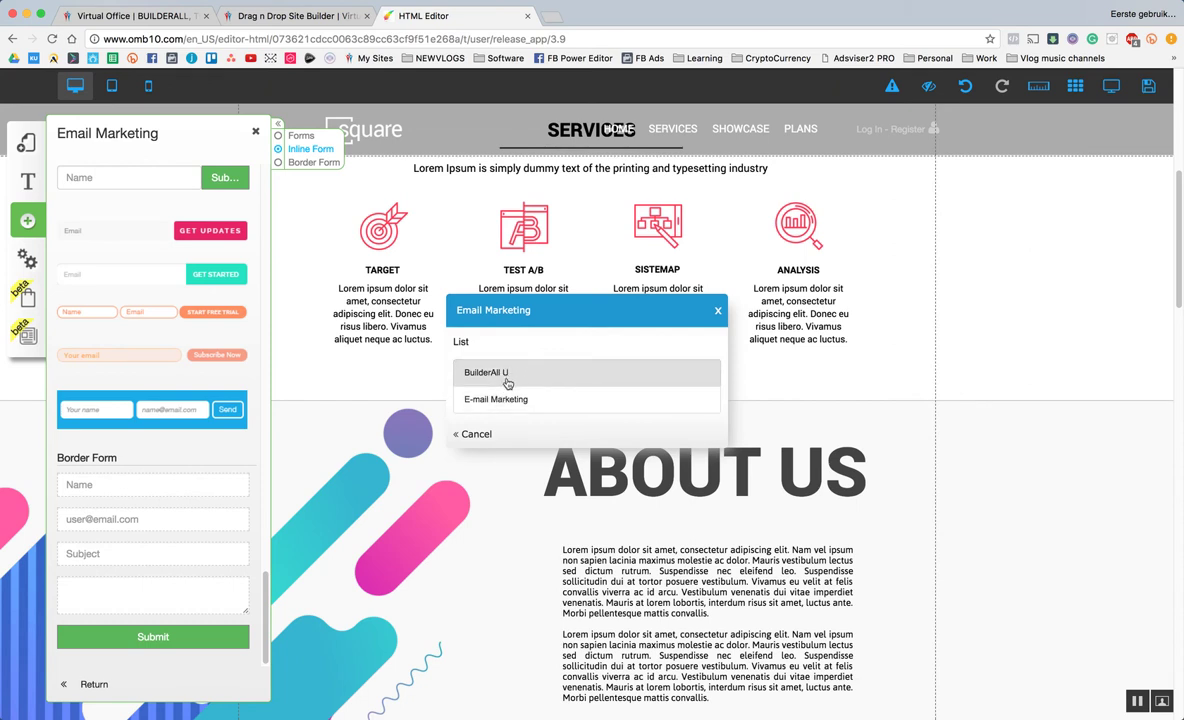
left_click(508, 380)
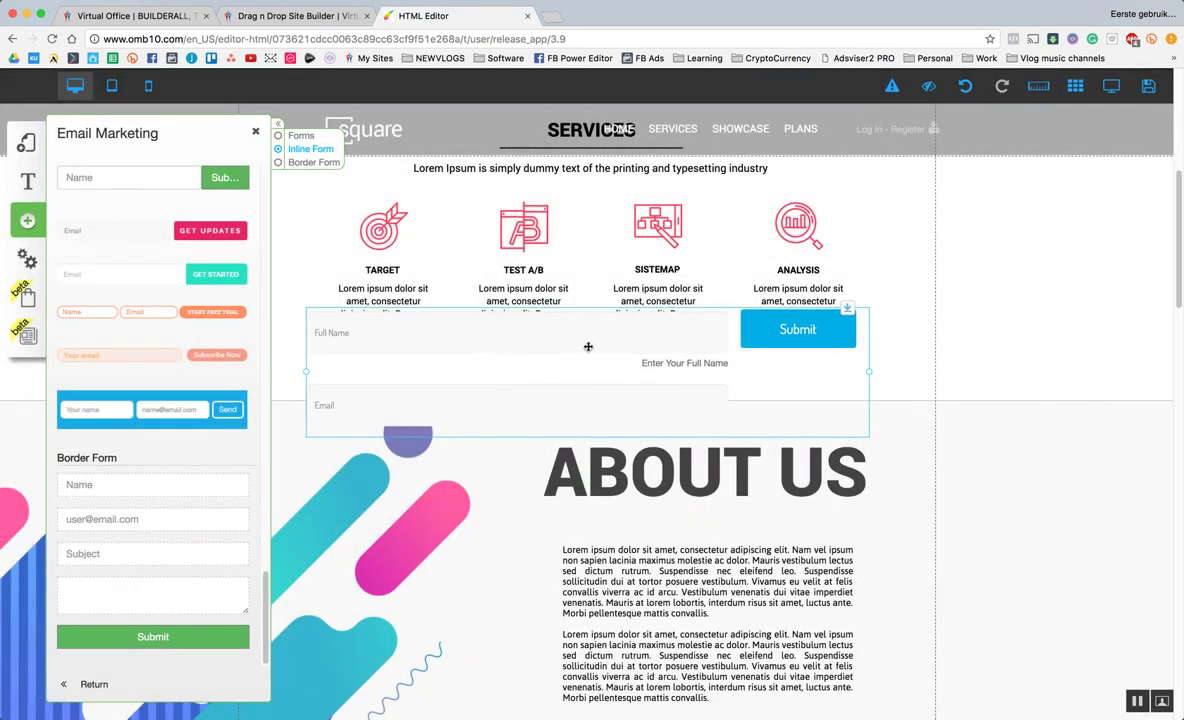
Drag the new signup form to try several positions around the About Us area.
left_click_drag(589, 347, 842, 292)
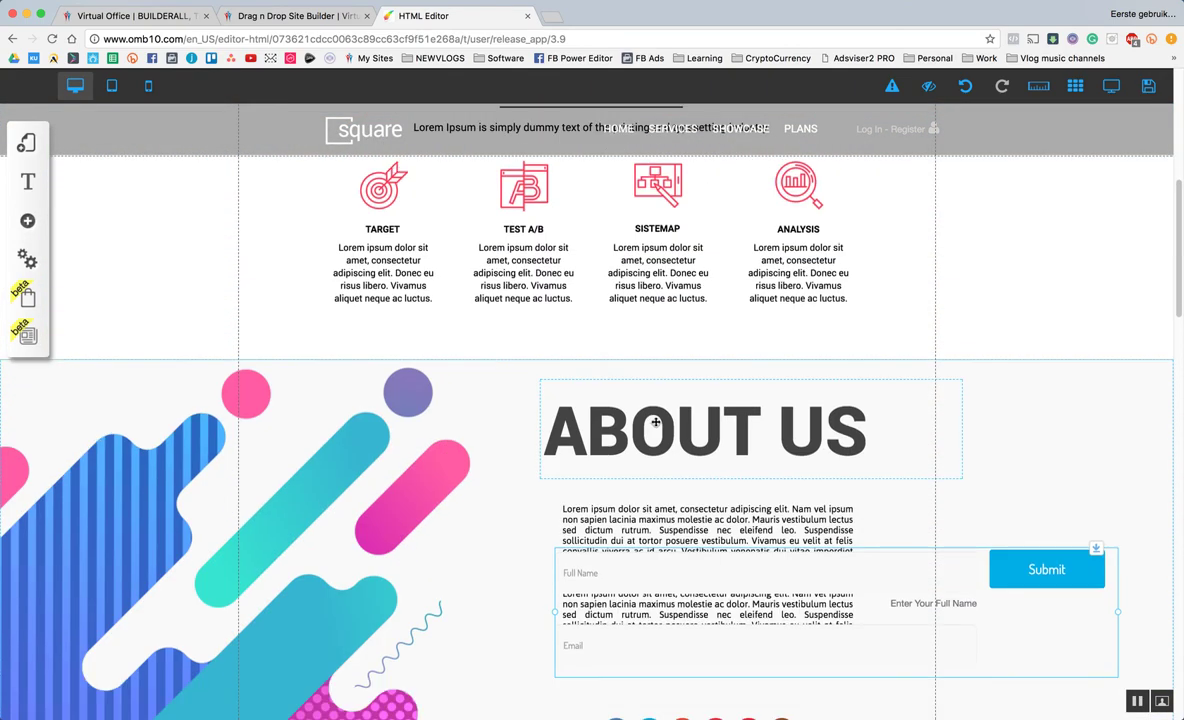
left_click_drag(768, 531, 780, 196)
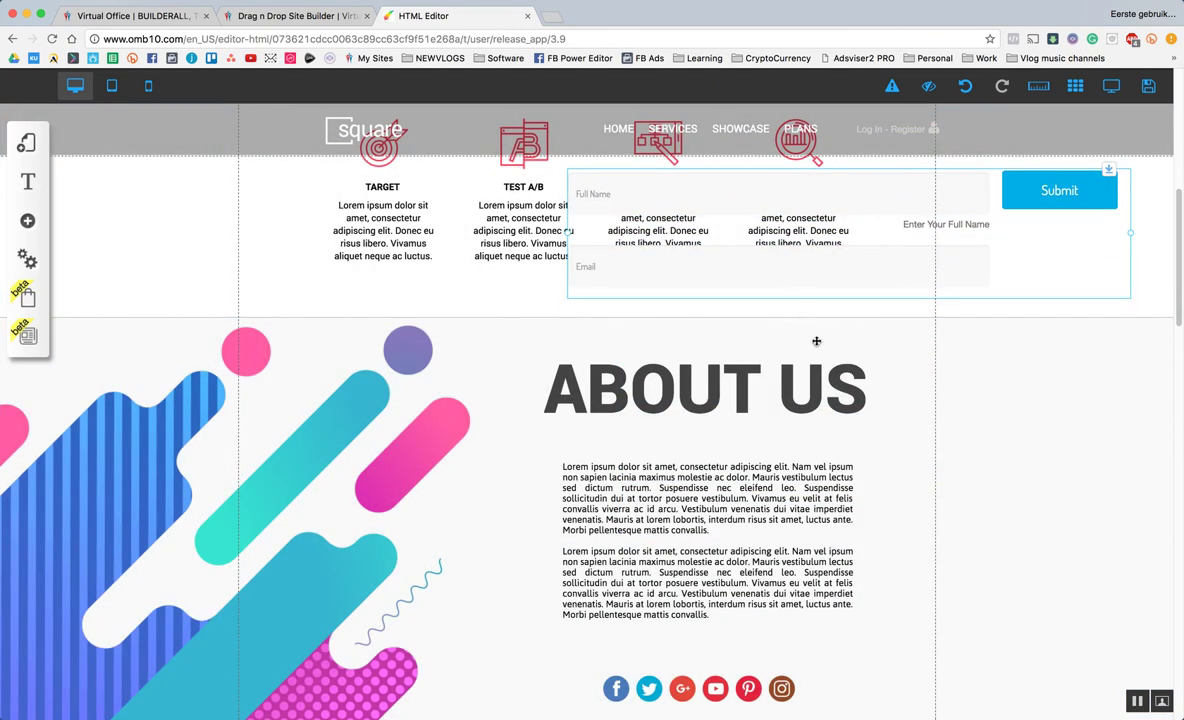
left_click_drag(864, 259, 811, 471)
scroll(734, 425, "down", 2)
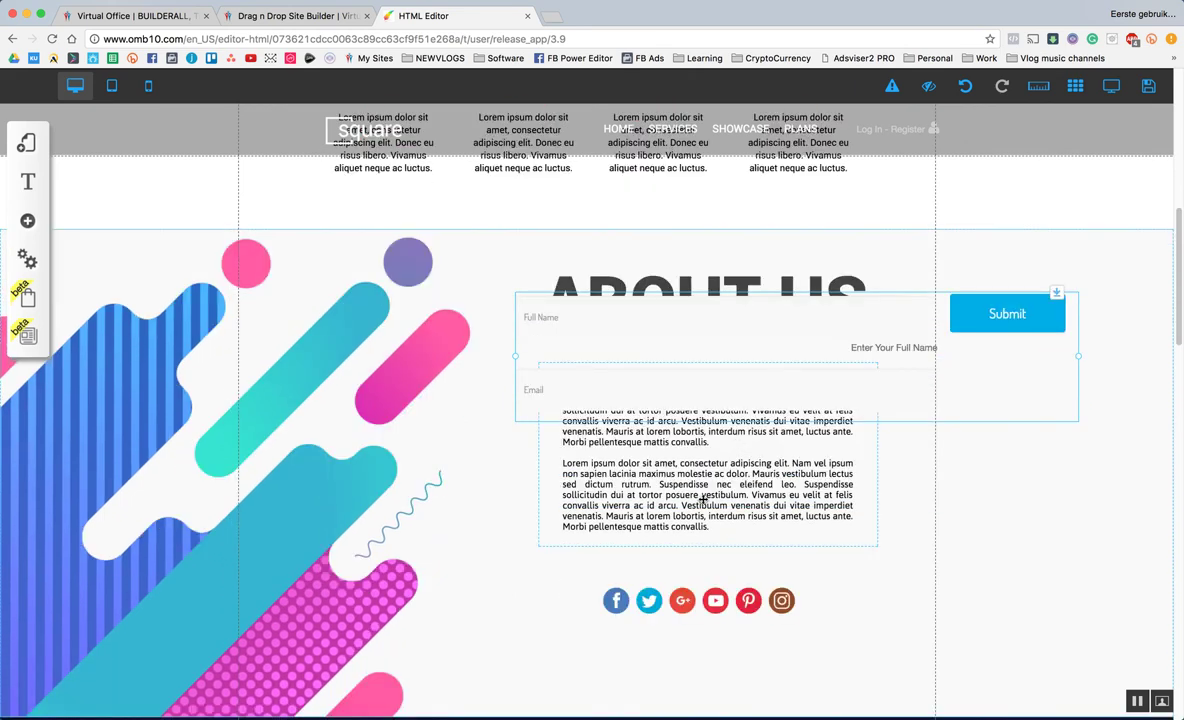
scroll(738, 540, "down", 2)
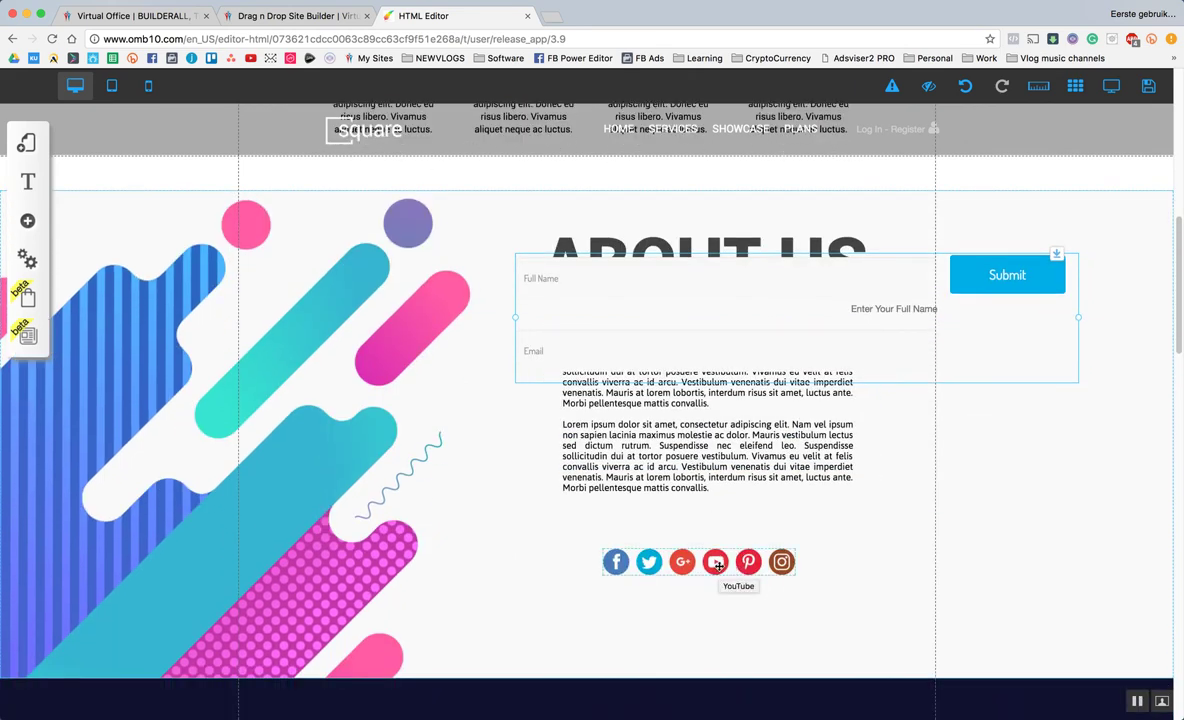
Move the social icons to the section's top right and drop the form below the About Us text.
left_click_drag(718, 566, 866, 218)
left_click_drag(819, 304, 751, 571)
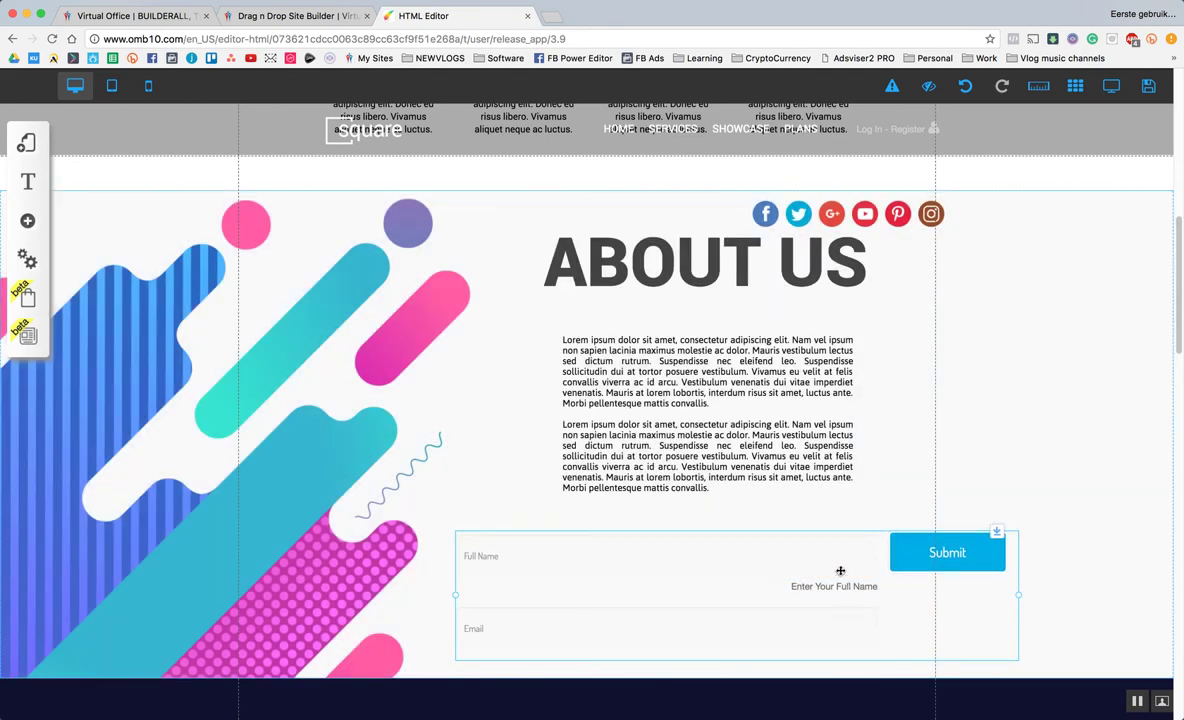
left_click_drag(831, 564, 840, 556)
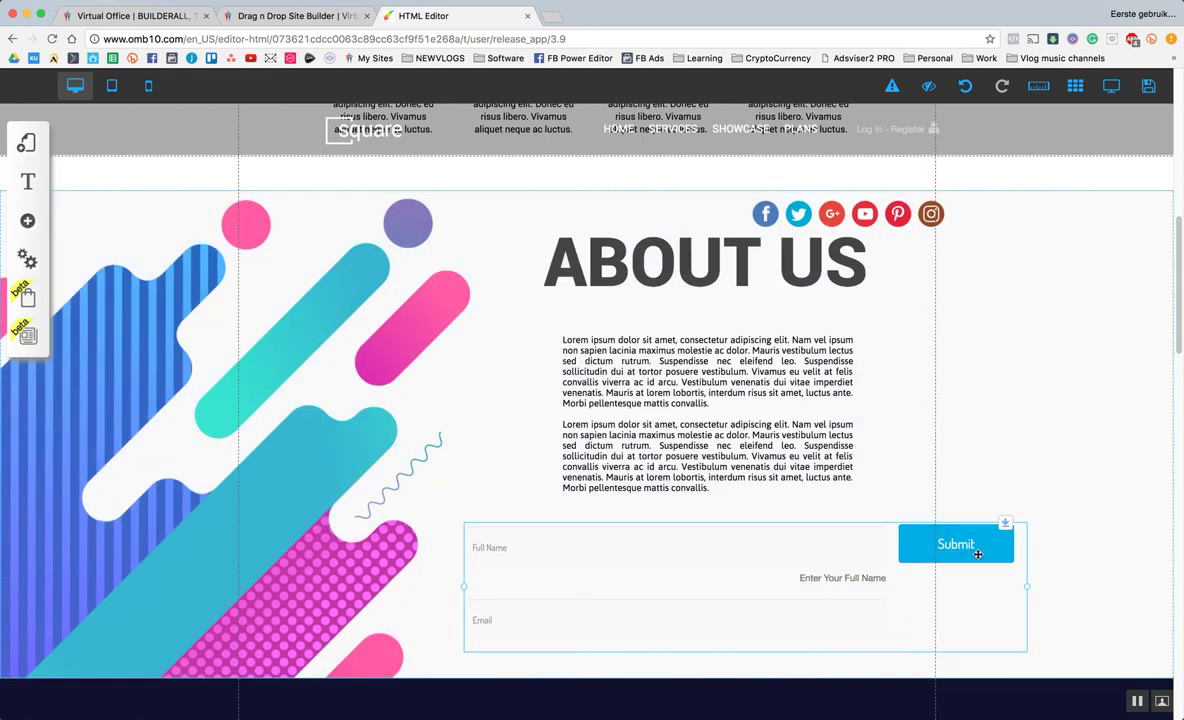
Open the signup form's appearance settings to customize the Mailmkt_custom_2 style.
left_click(753, 552)
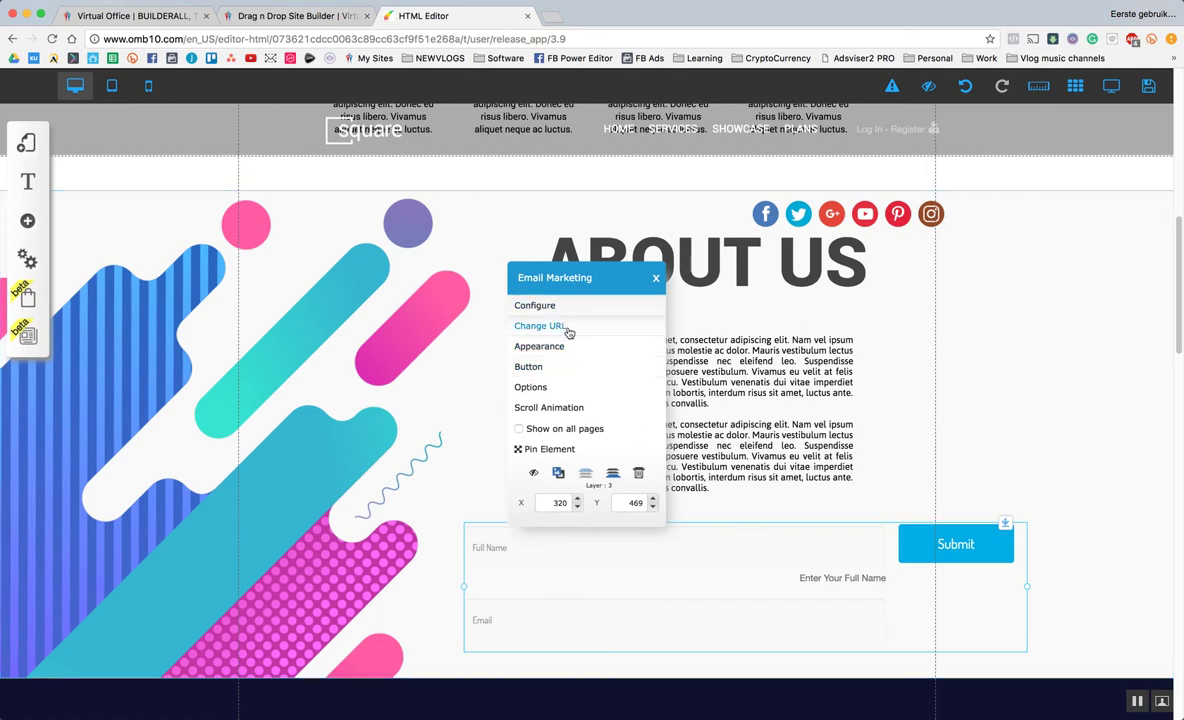
left_click(539, 347)
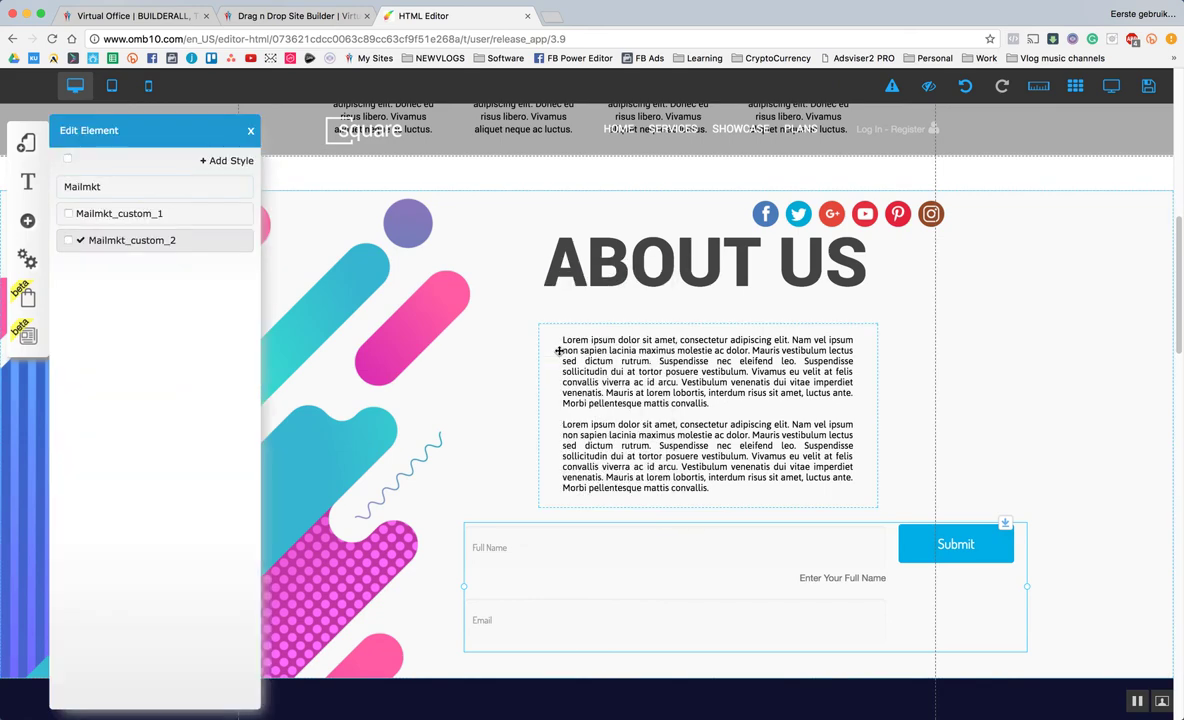
mouse_move(151, 211)
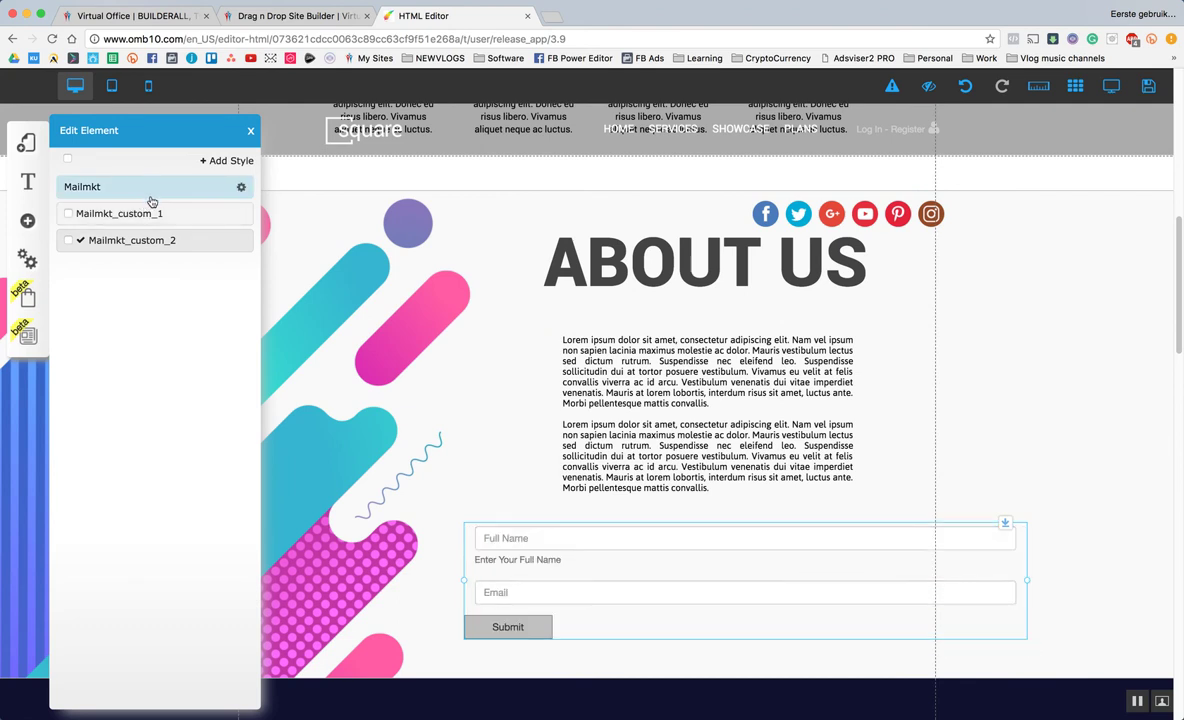
mouse_move(148, 238)
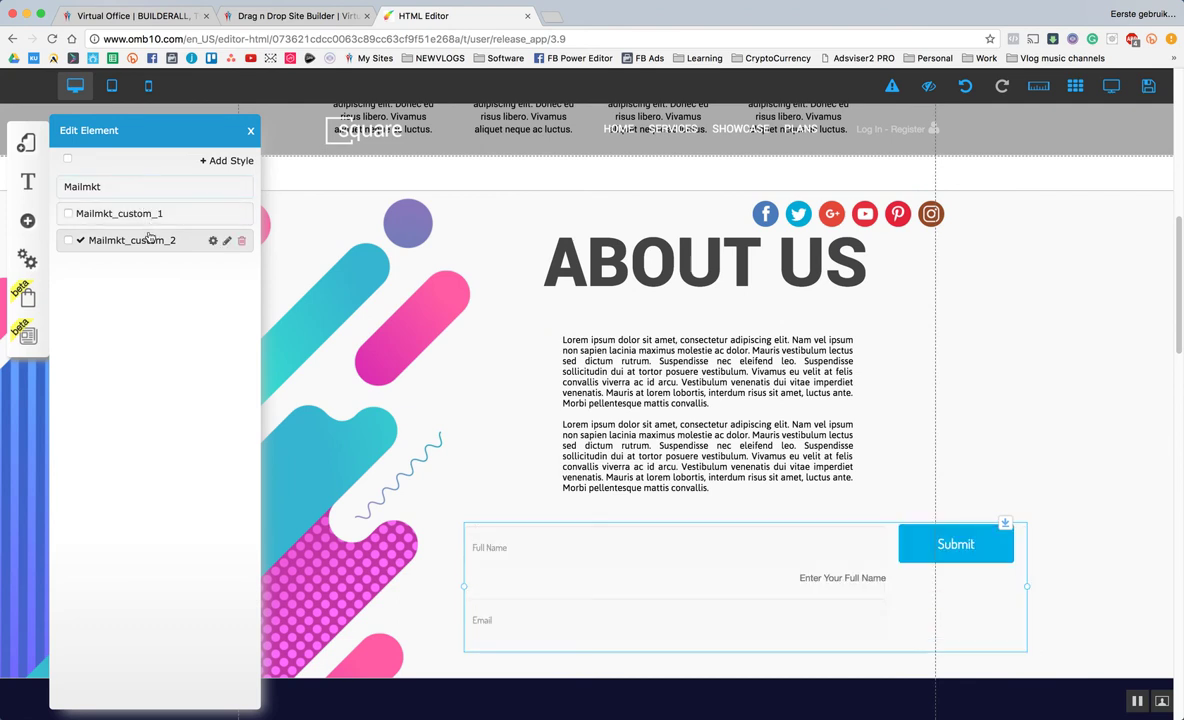
left_click(212, 242)
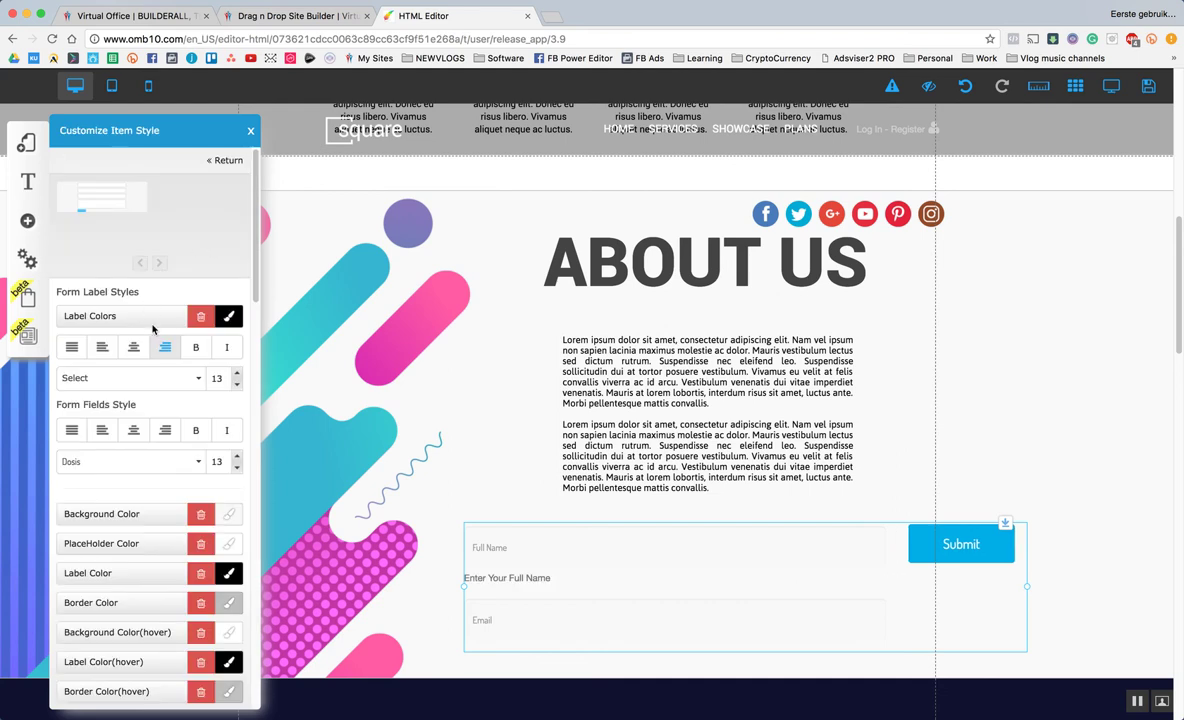
Reduce the form's field spacing from 15px to 12px.
scroll(190, 448, "down", 3)
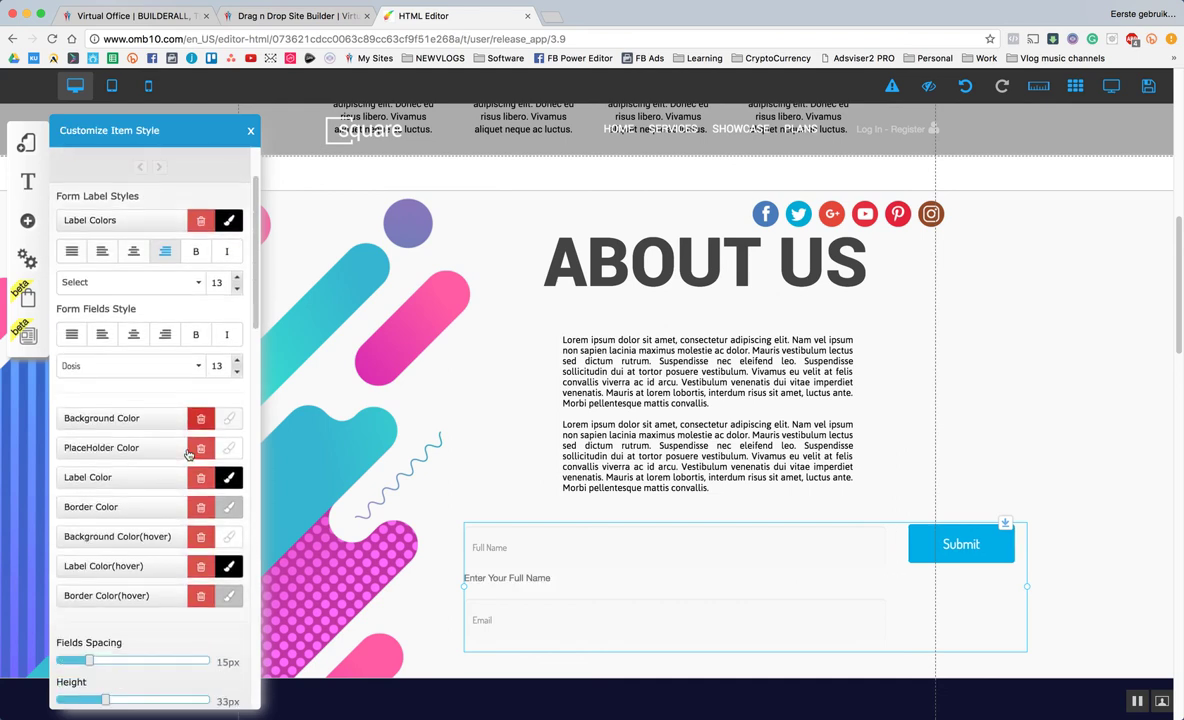
scroll(188, 453, "down", 4)
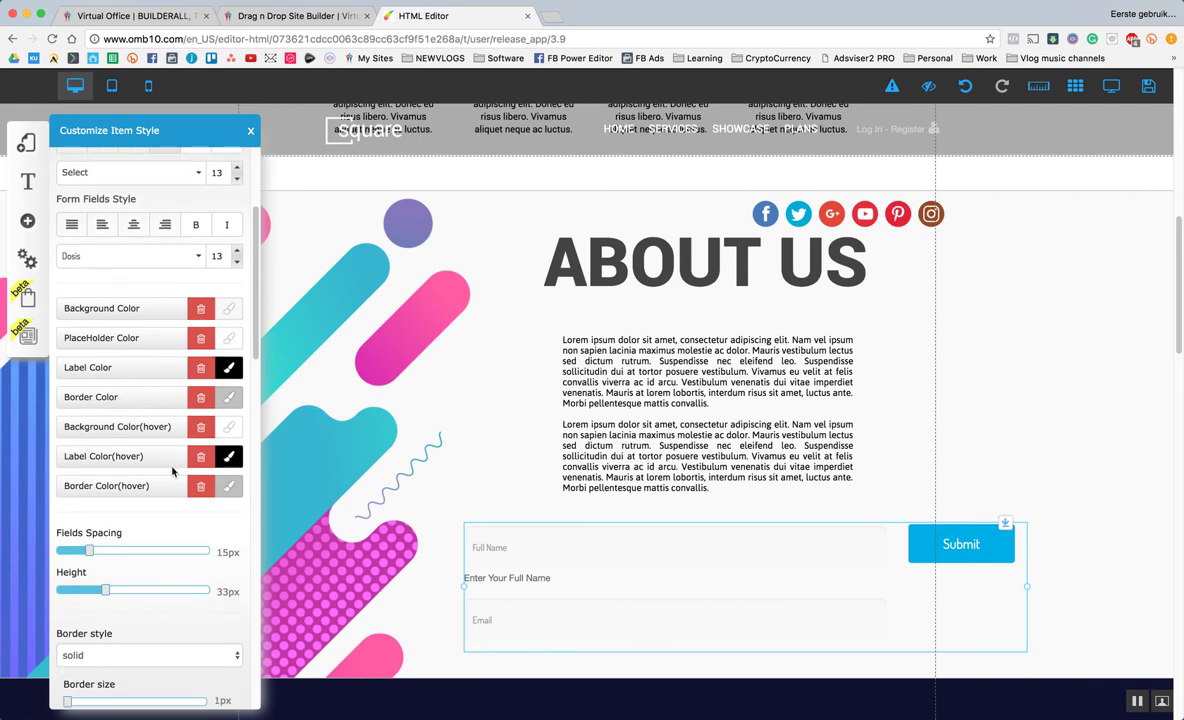
scroll(160, 475, "down", 2)
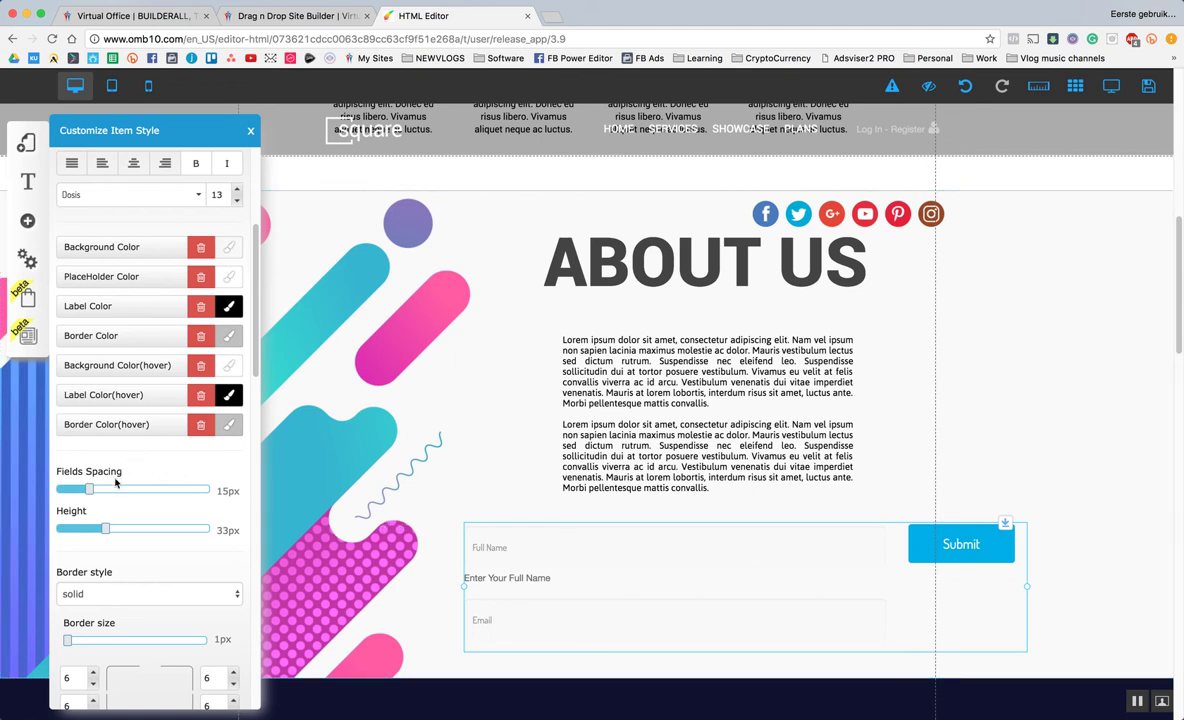
scroll(116, 484, "down", 2)
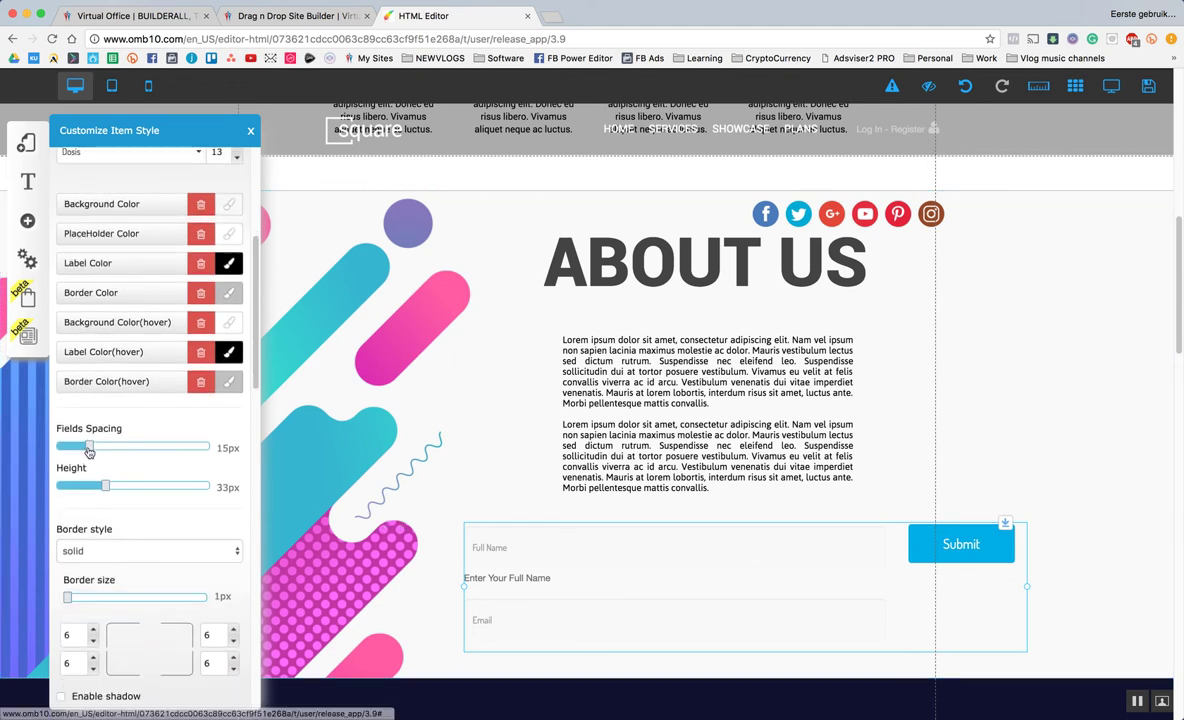
mouse_move(89, 446)
left_mouse_down()
mouse_move(80, 450)
mouse_move(102, 450)
mouse_move(78, 455)
mouse_move(195, 457)
mouse_move(83, 461)
left_mouse_up()
Narrow the Submit button from 84% to 64% and review the border and shadow settings.
scroll(81, 461, "down", 5)
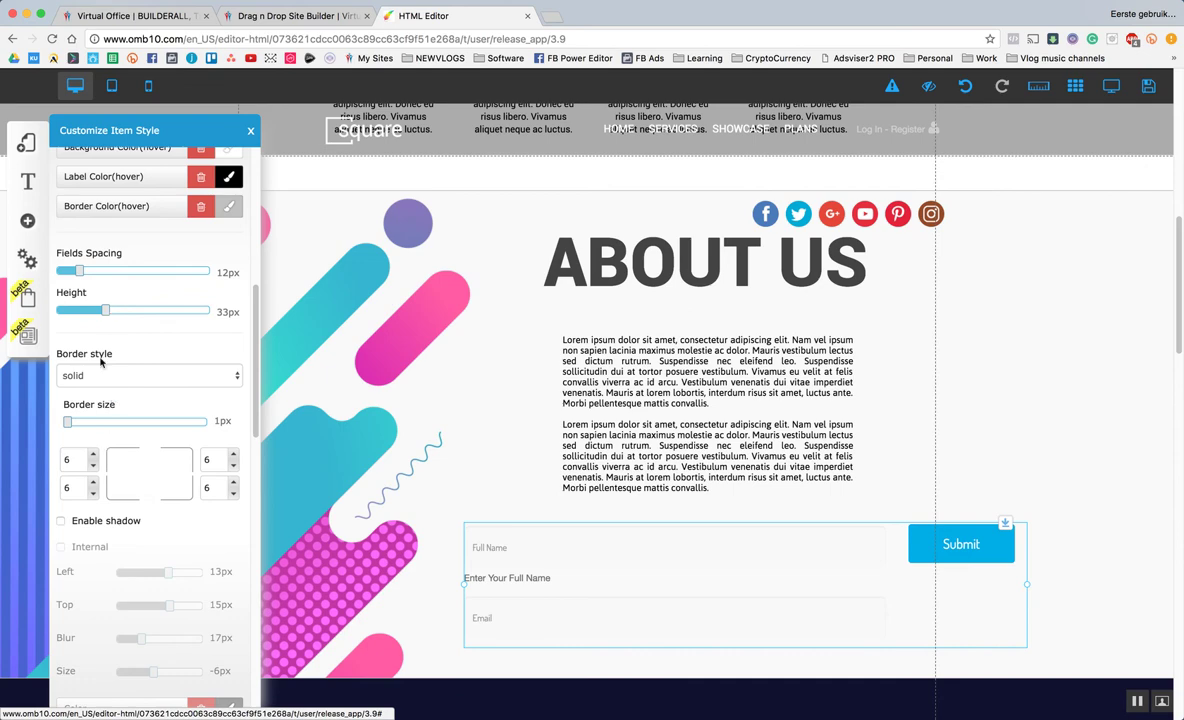
scroll(101, 363, "down", 10)
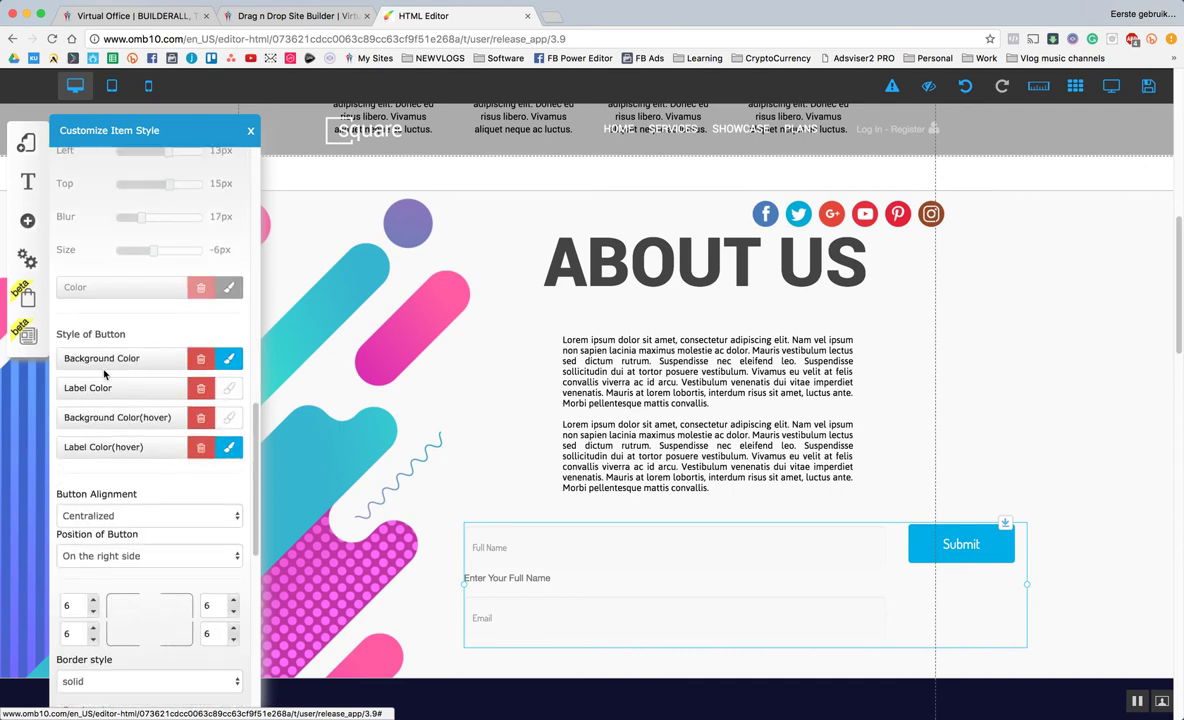
scroll(104, 373, "down", 8)
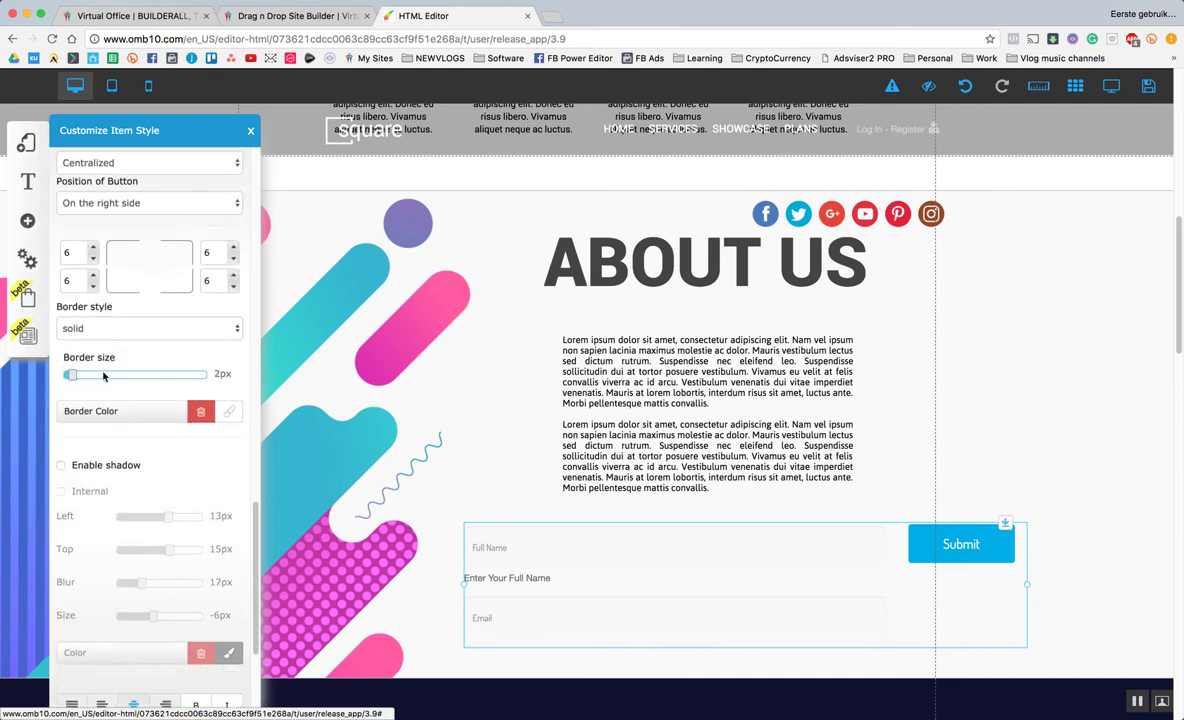
scroll(104, 373, "down", 5)
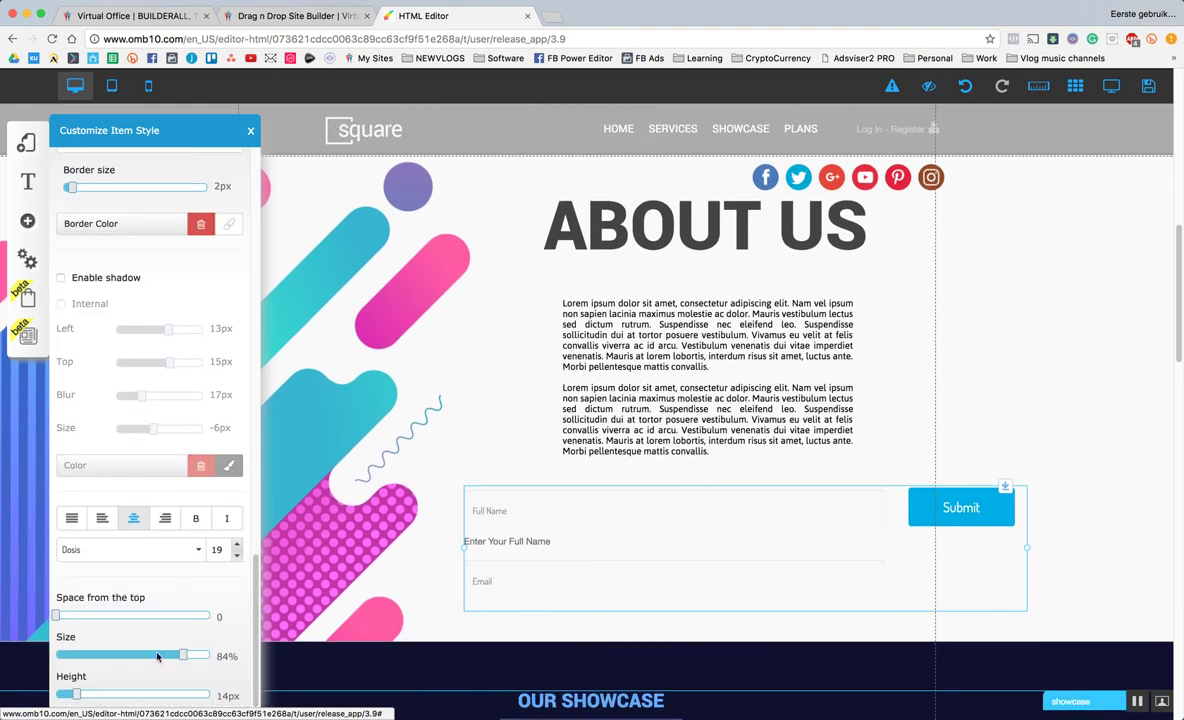
mouse_move(184, 656)
left_mouse_down()
mouse_move(150, 656)
mouse_move(186, 656)
left_mouse_up()
scroll(190, 630, "up", 10)
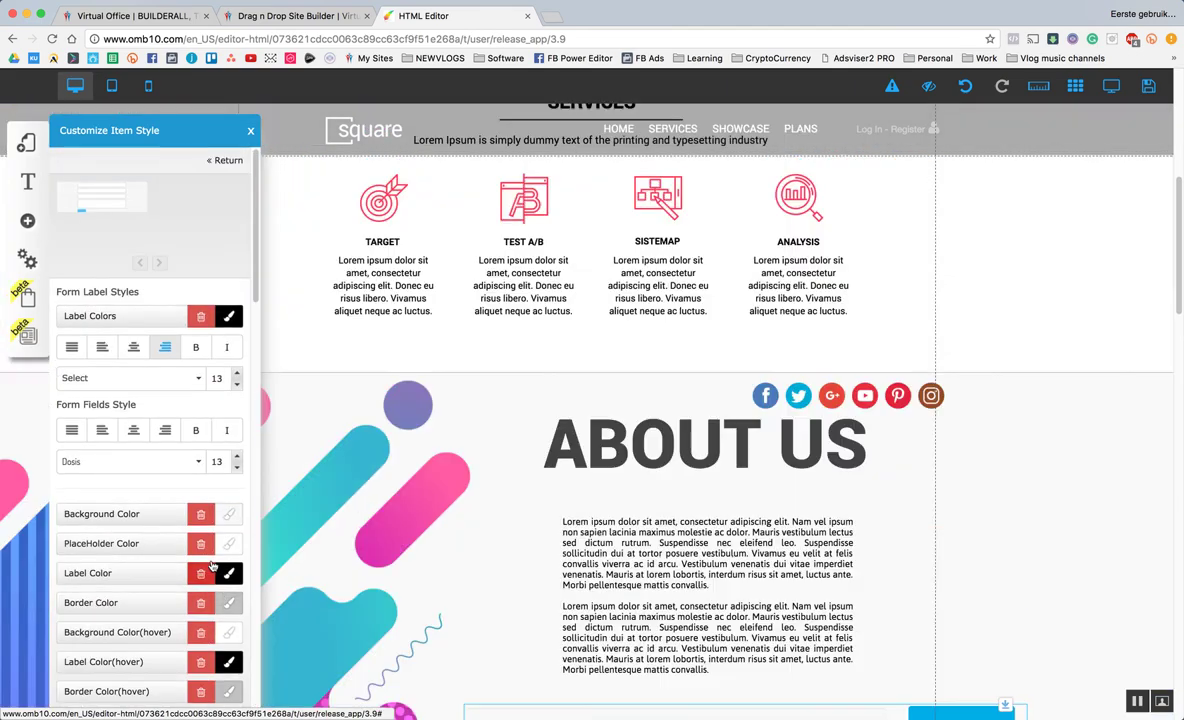
scroll(211, 565, "down", 5)
scroll(184, 387, "down", 1)
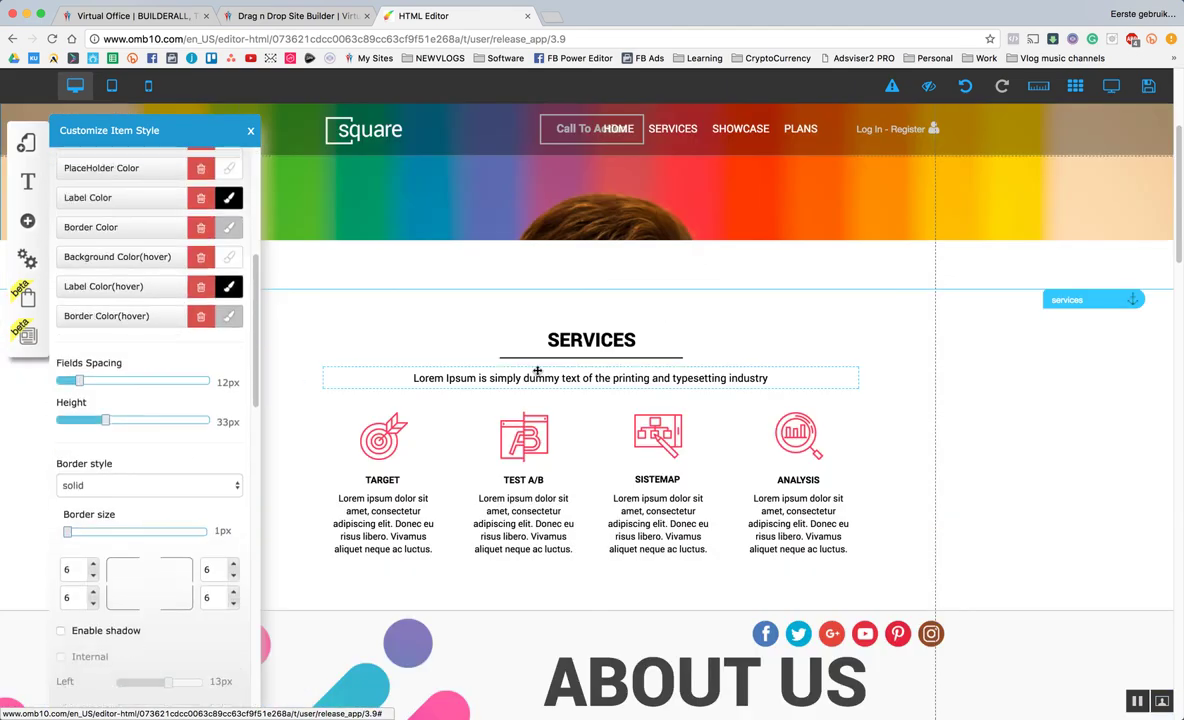
scroll(552, 385, "down", 5)
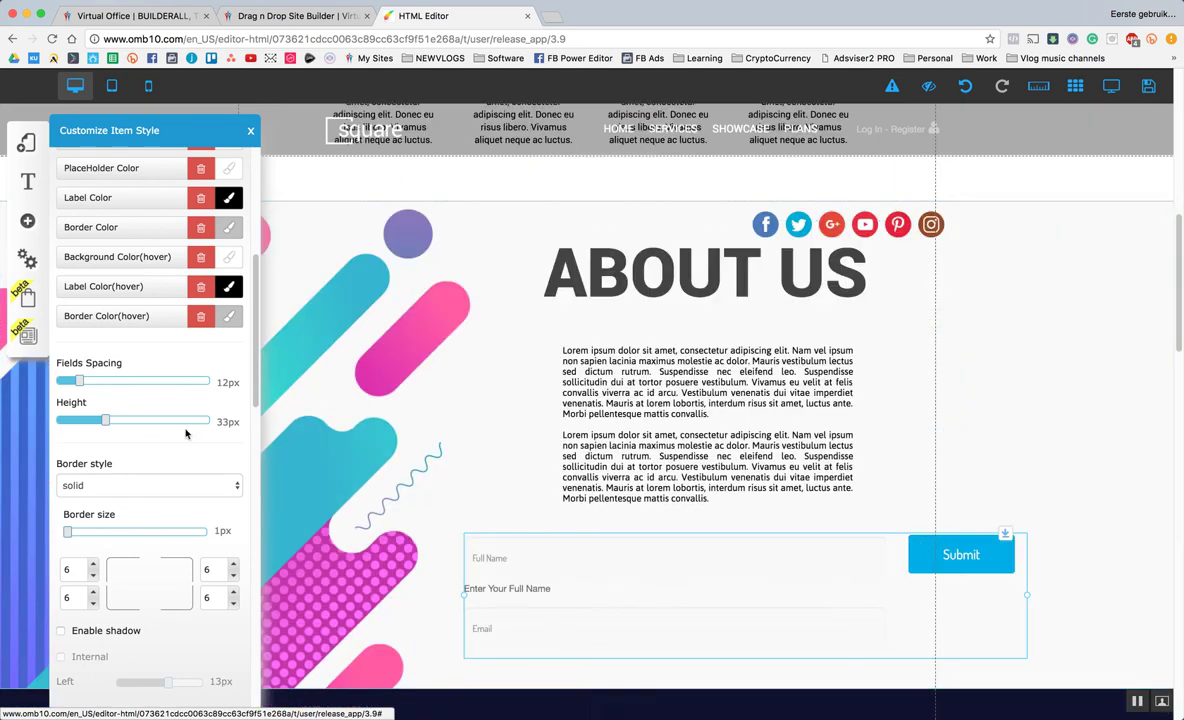
scroll(155, 415, "down", 3)
scroll(155, 420, "down", 9)
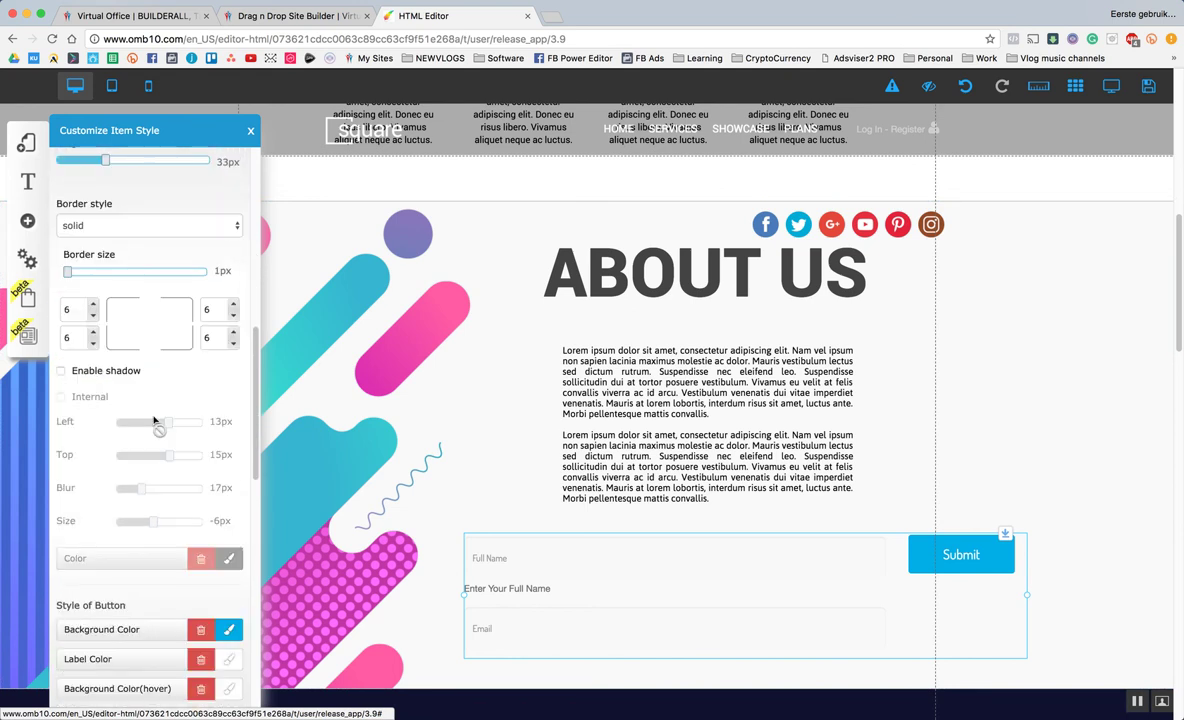
scroll(152, 425, "down", 7)
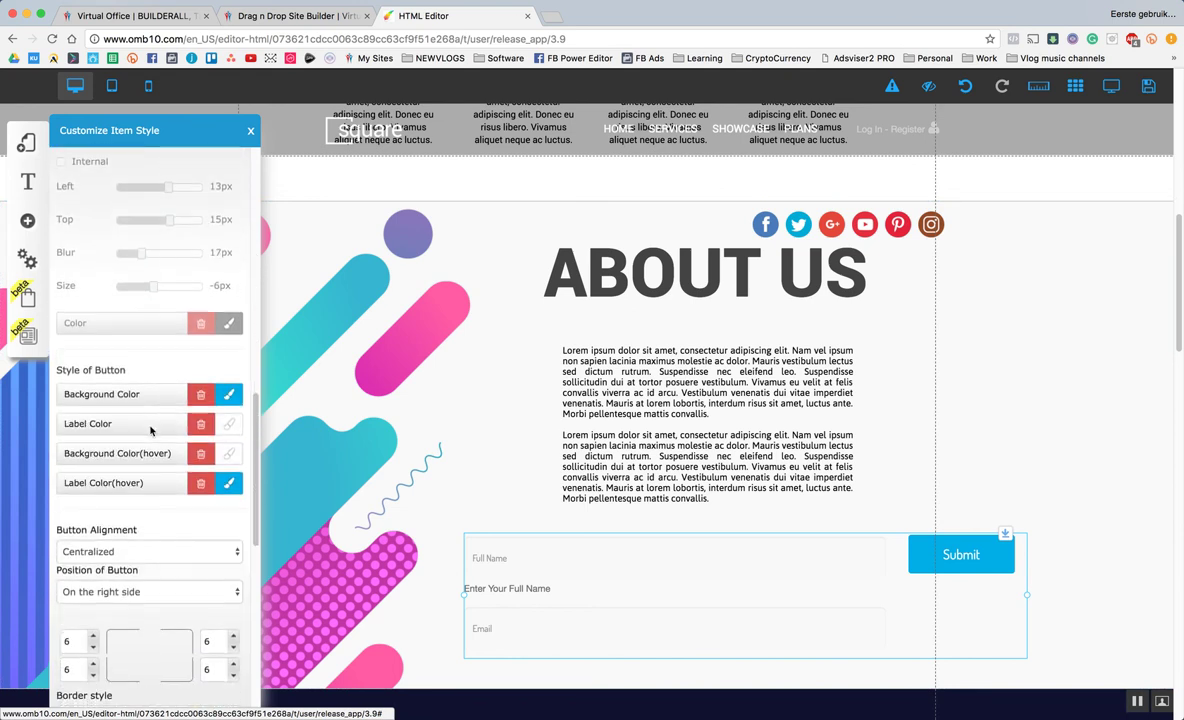
scroll(150, 432, "down", 5)
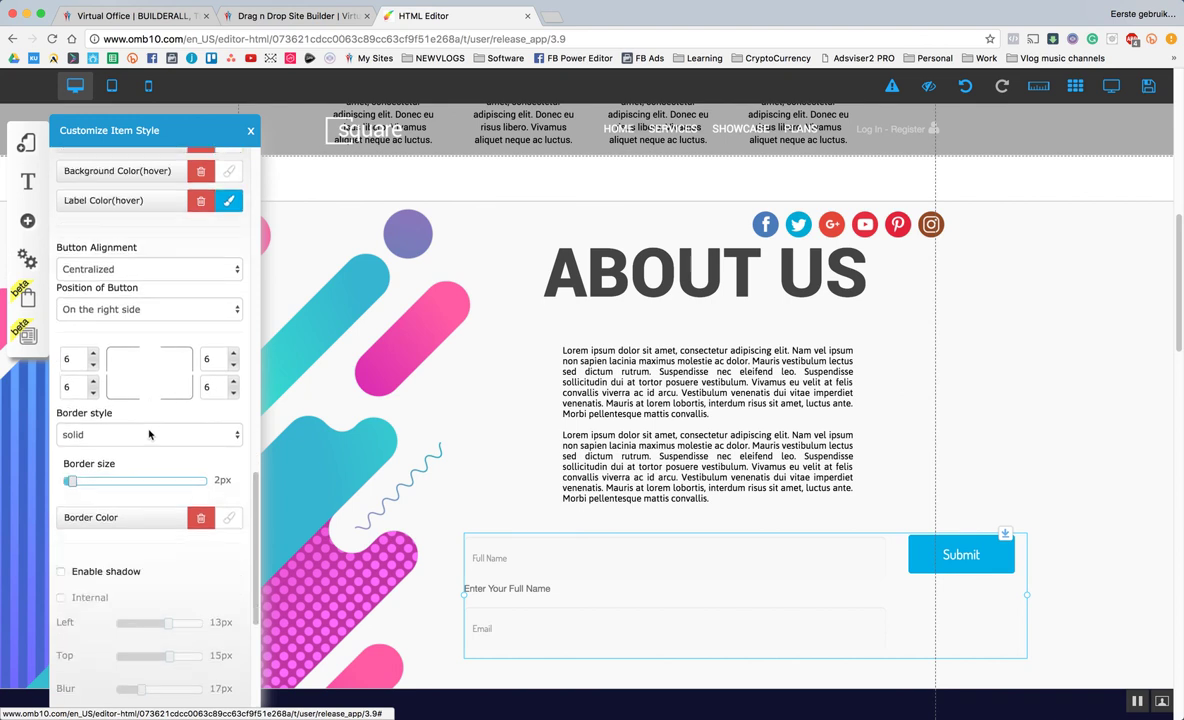
scroll(150, 433, "down", 5)
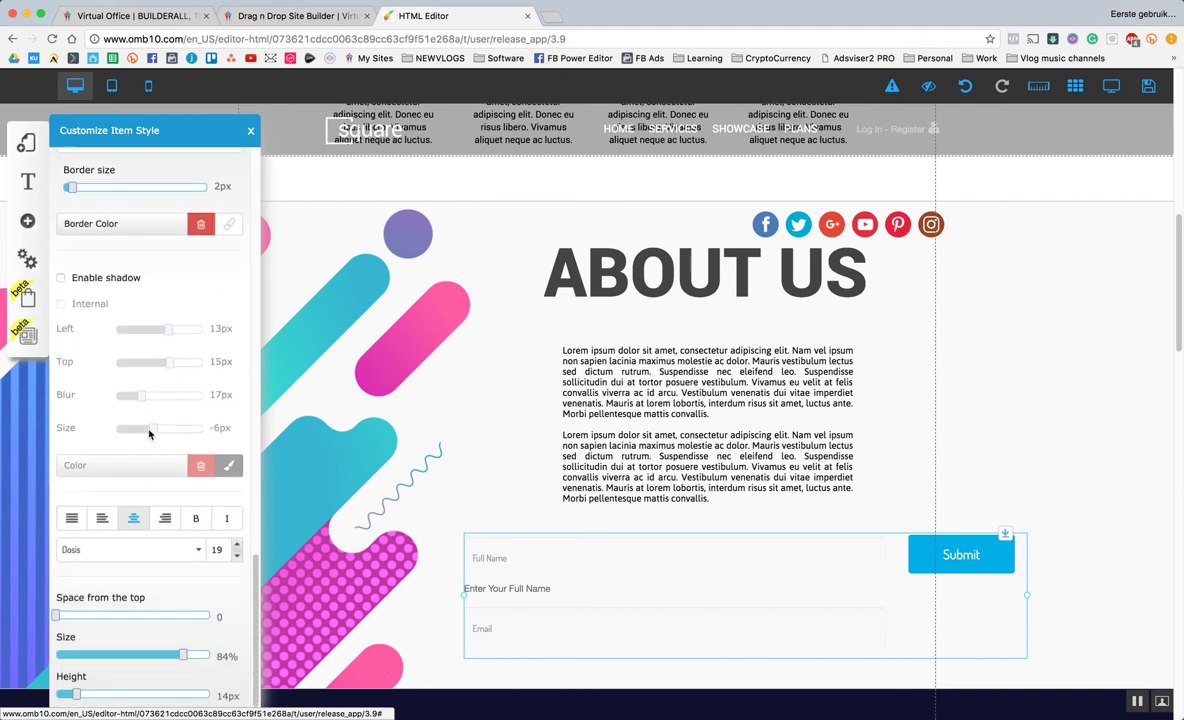
scroll(150, 433, "up", 3)
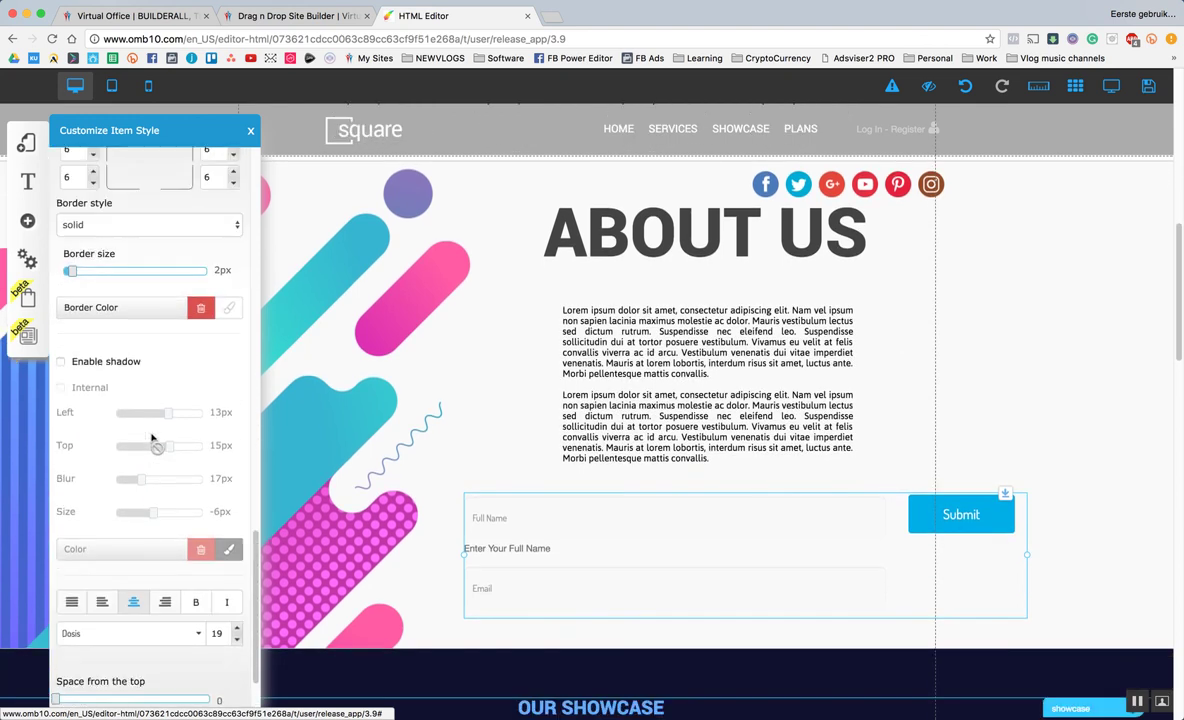
Close the style panel, narrow the form under the text, then widen it so Submit fits fully.
key("Escape")
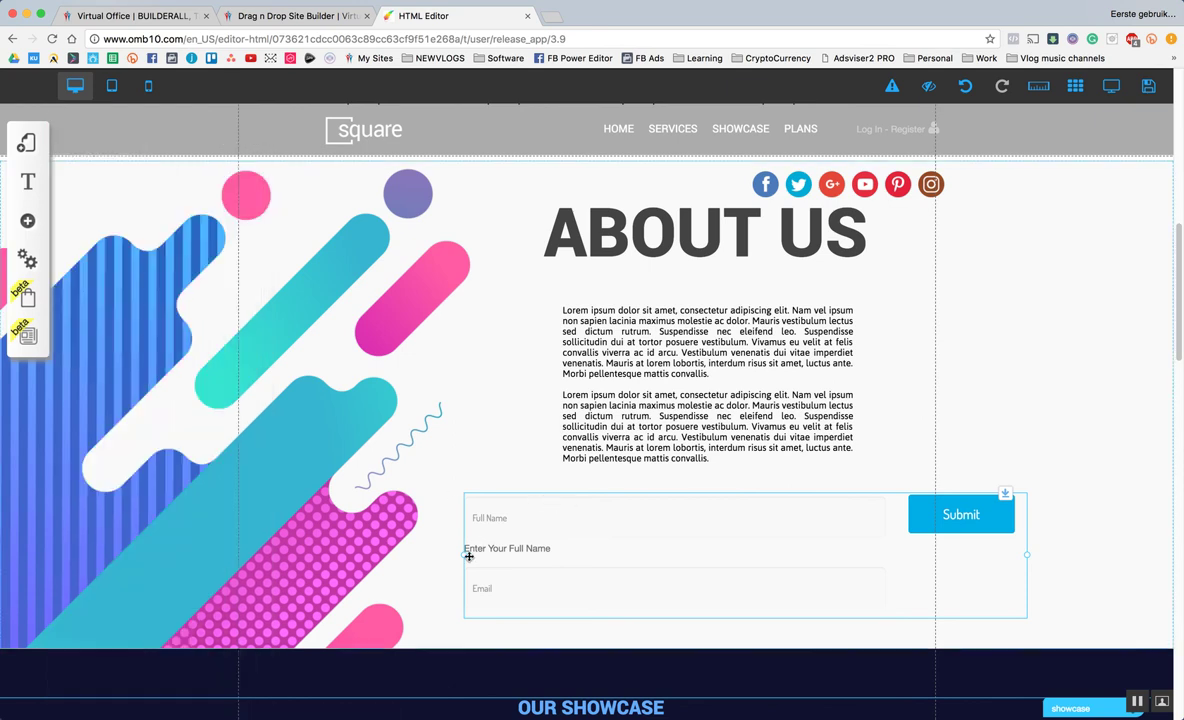
left_click_drag(466, 561, 723, 561)
left_click_drag(832, 524, 660, 533)
left_click_drag(833, 560, 879, 561)
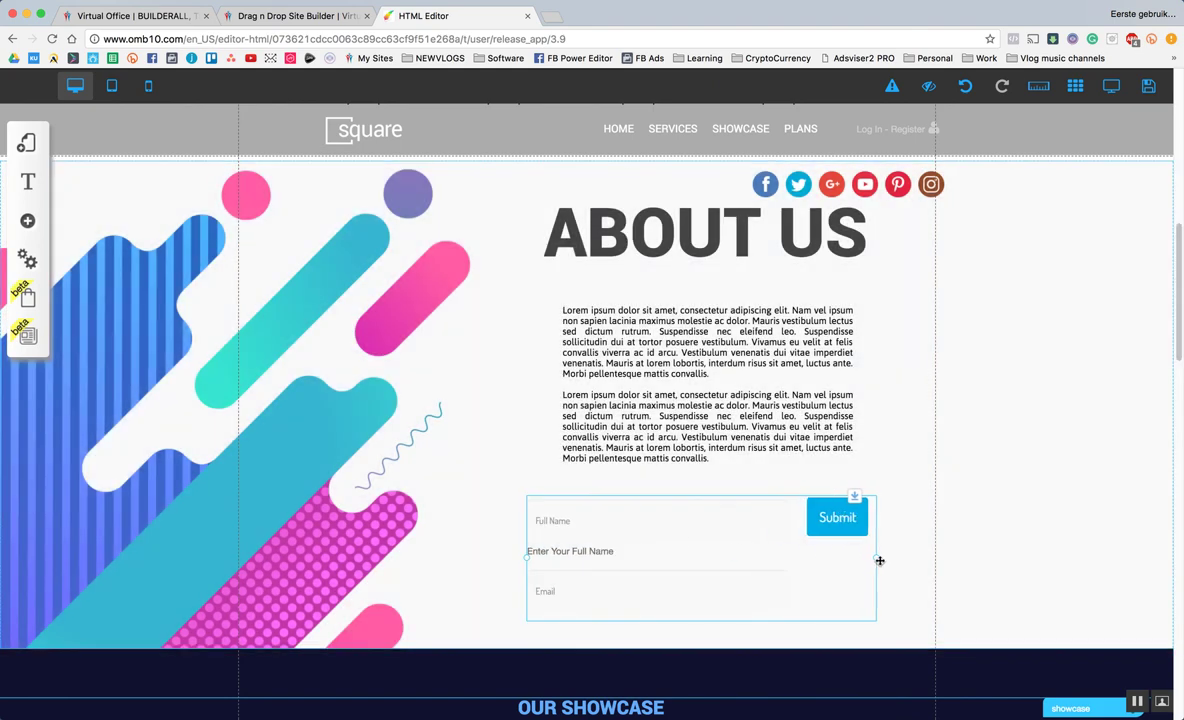
Set the form options to show field labels instead of field content, opening in the same tab.
left_click(668, 517)
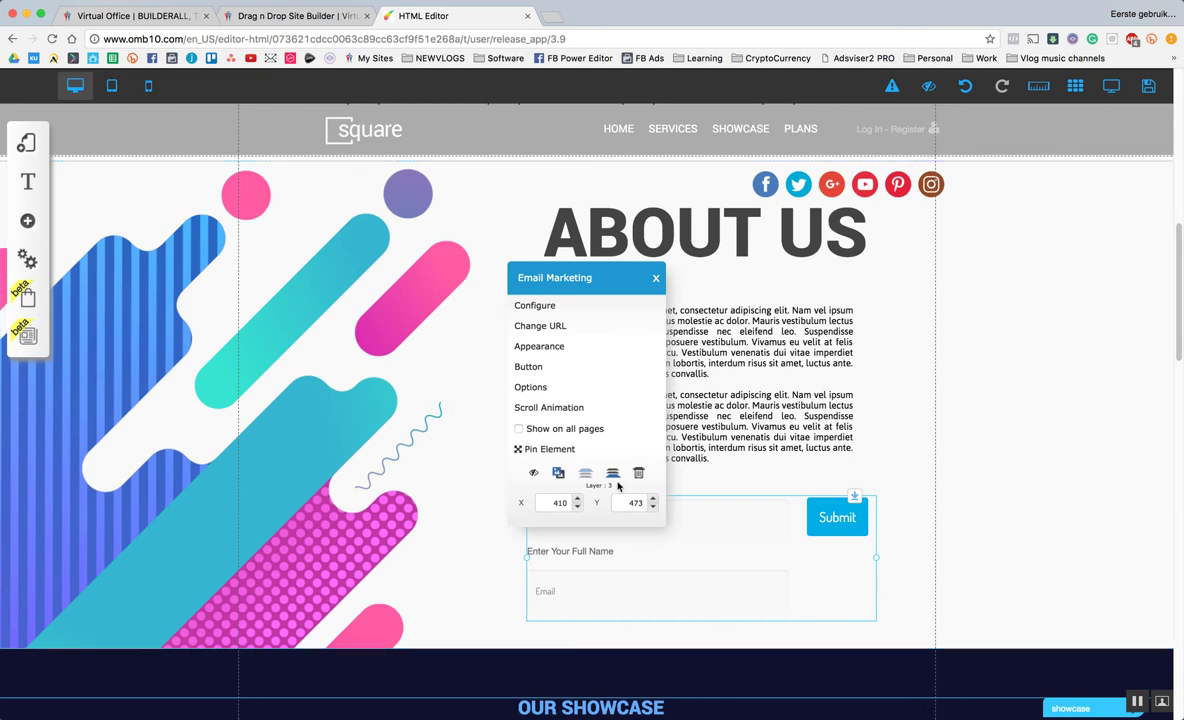
left_click(538, 384)
left_click(511, 370)
left_click(690, 468)
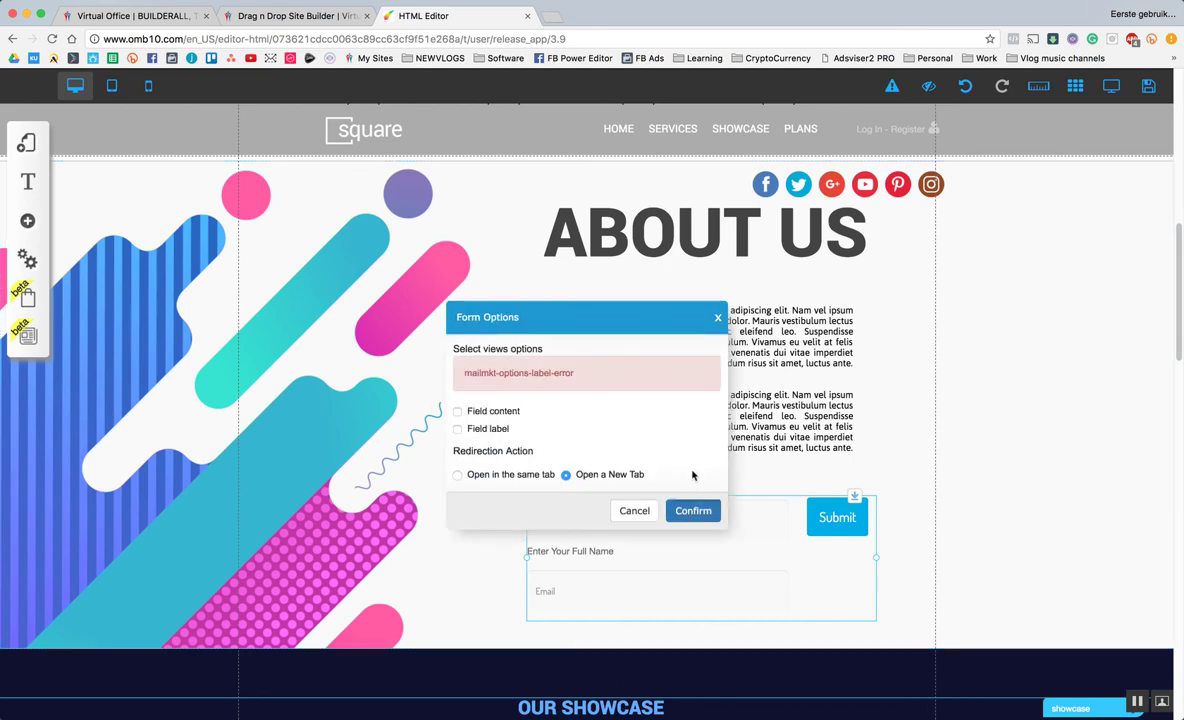
left_click(489, 429)
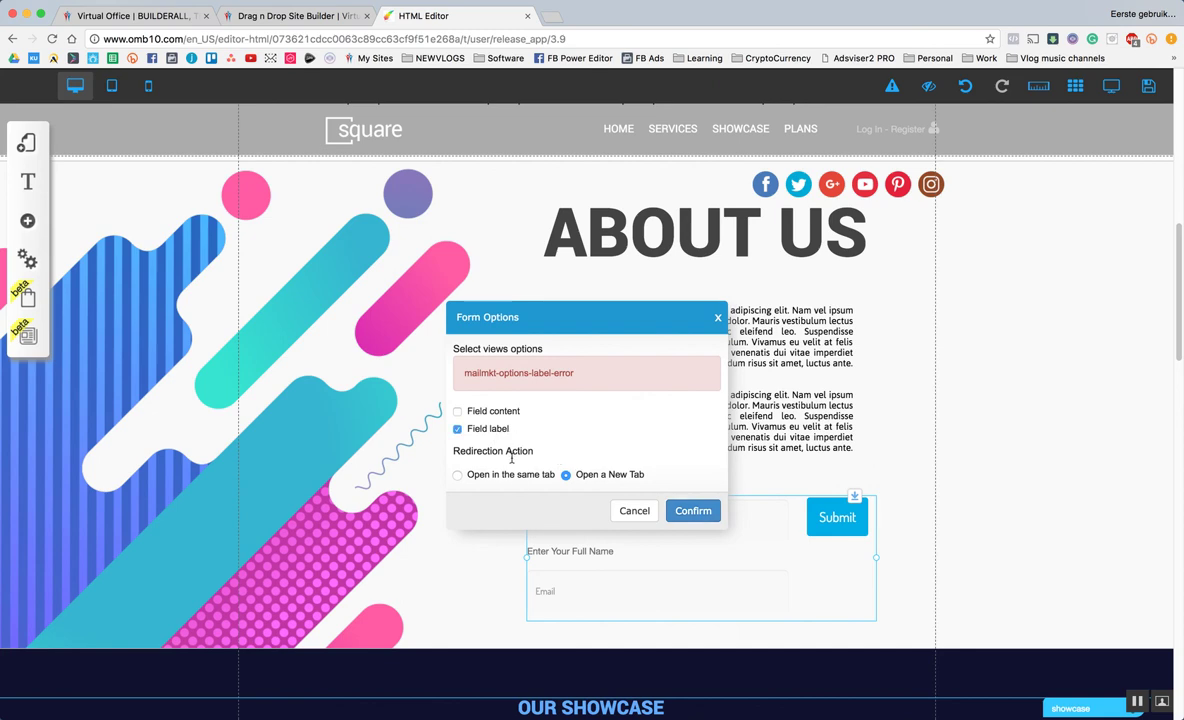
left_click(513, 477)
left_click(694, 511)
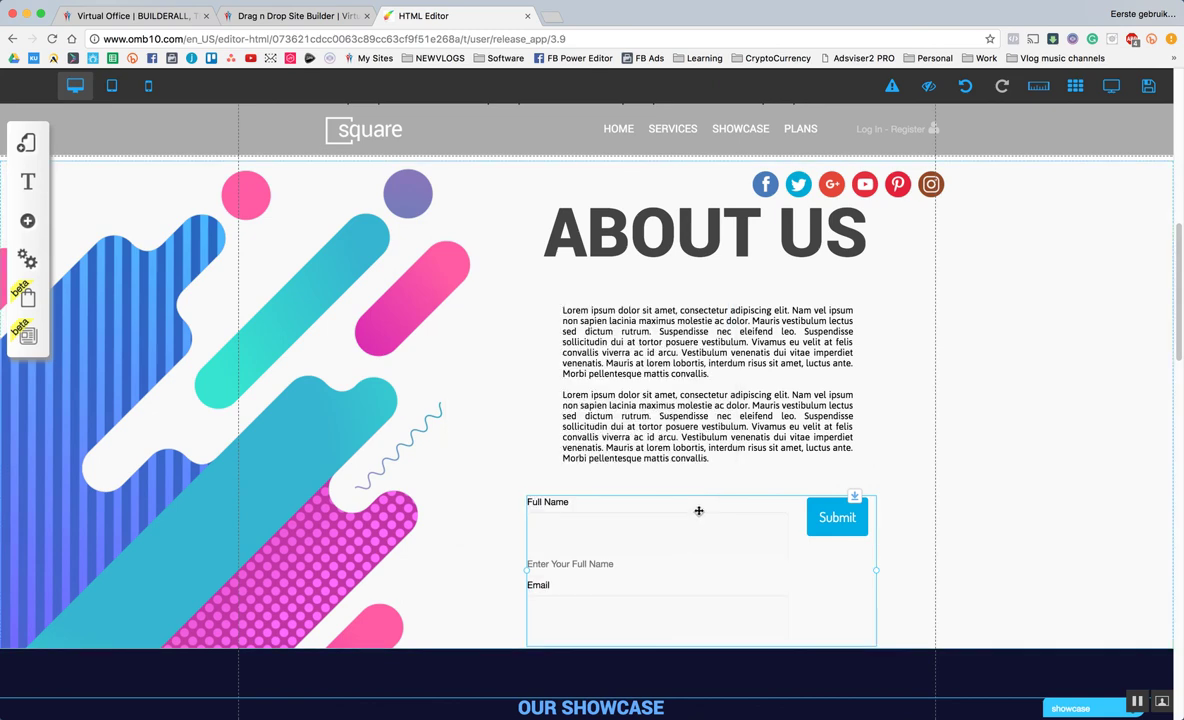
Nudge the form slightly higher and to the right under the body text.
scroll(699, 540, "down", 2)
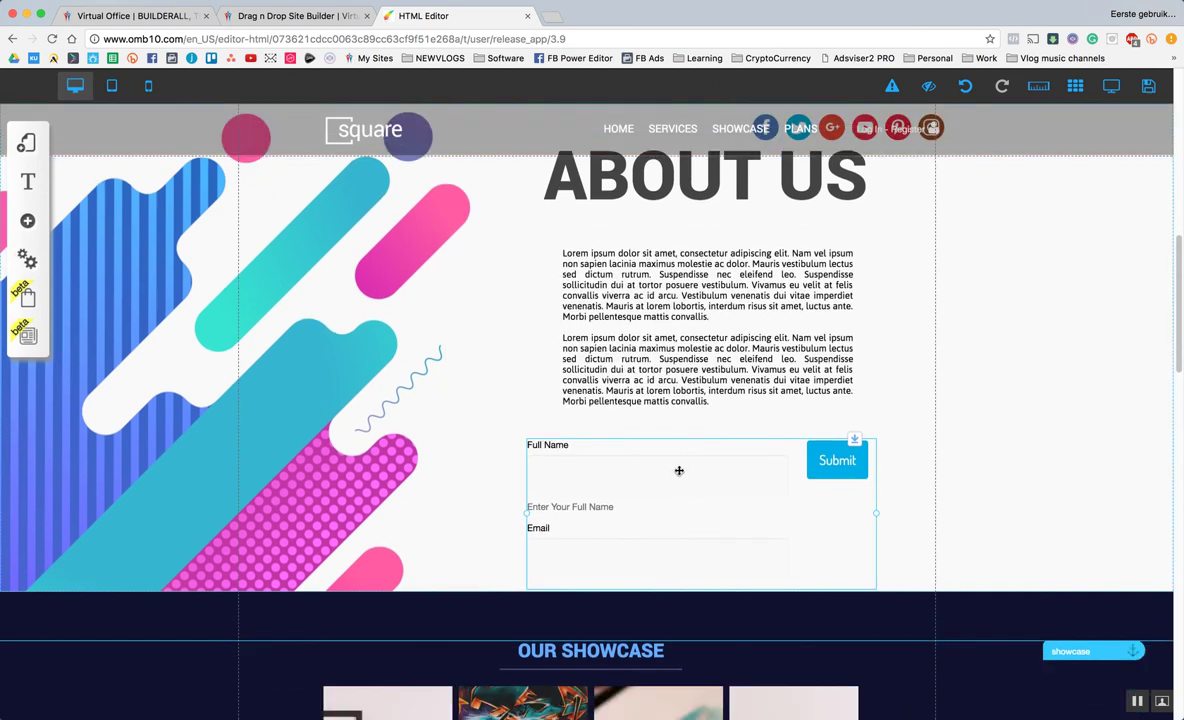
mouse_move(679, 470)
left_mouse_down()
mouse_move(677, 447)
mouse_move(683, 465)
left_mouse_up()
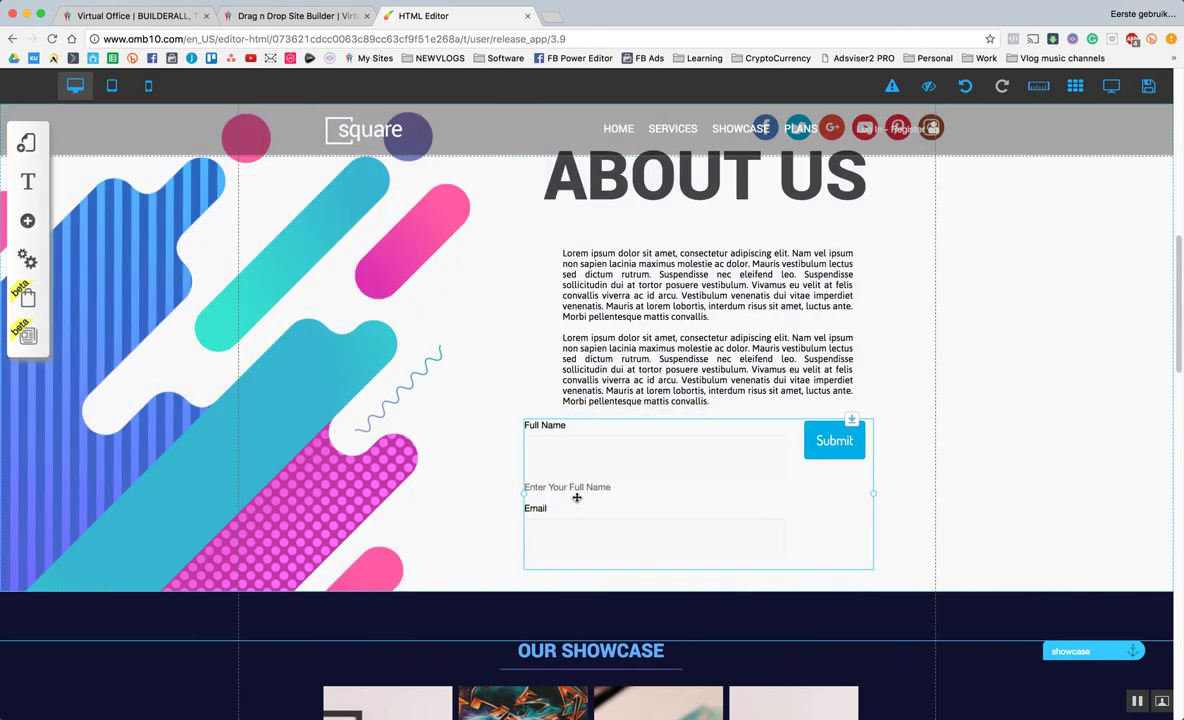
left_click(645, 456)
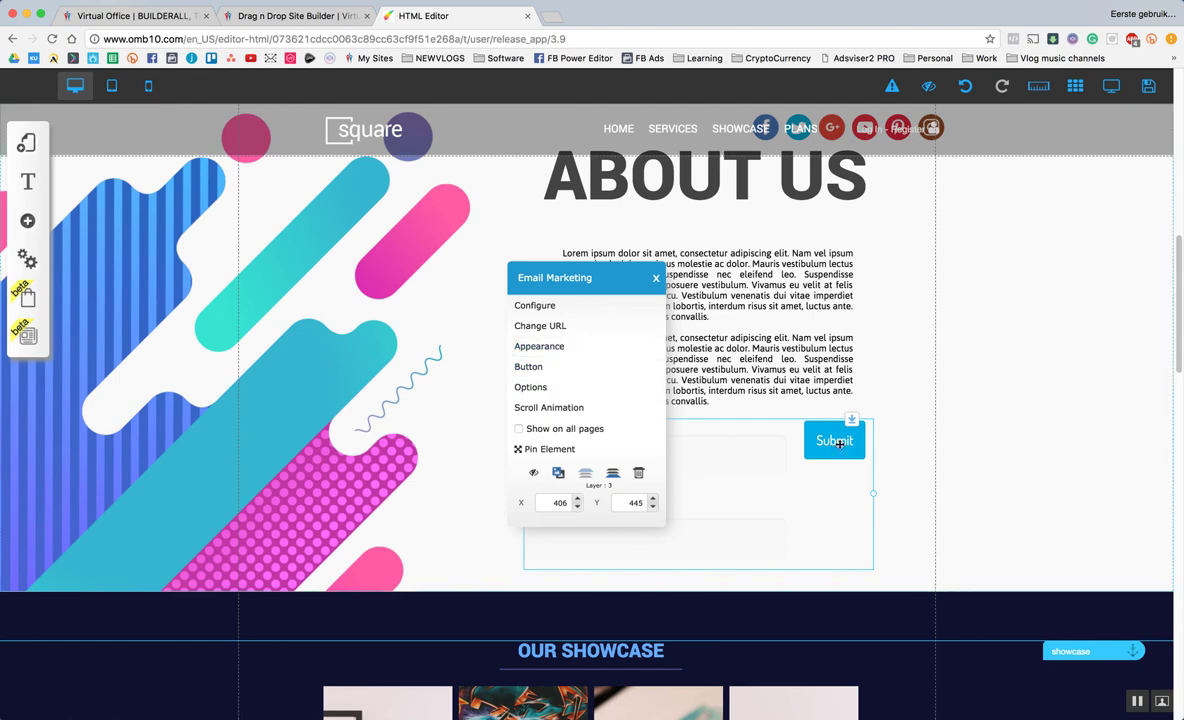
left_click(946, 445)
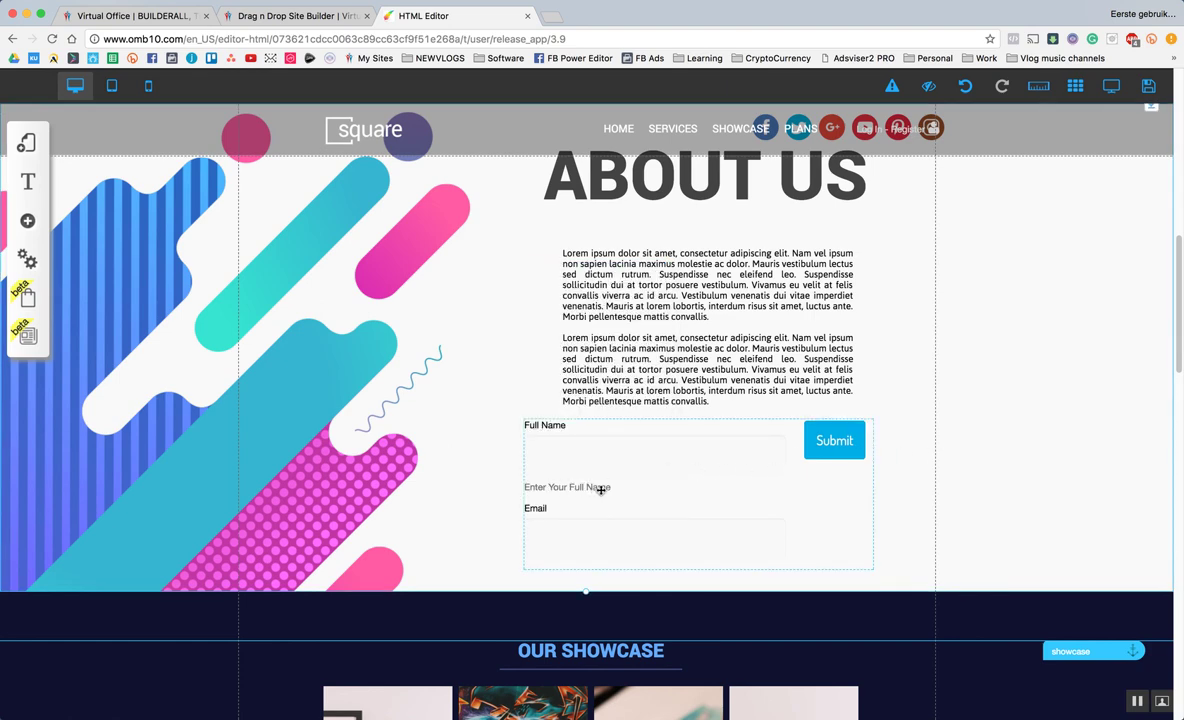
mouse_move(616, 489)
left_mouse_down()
mouse_move(657, 495)
mouse_move(598, 503)
left_mouse_up()
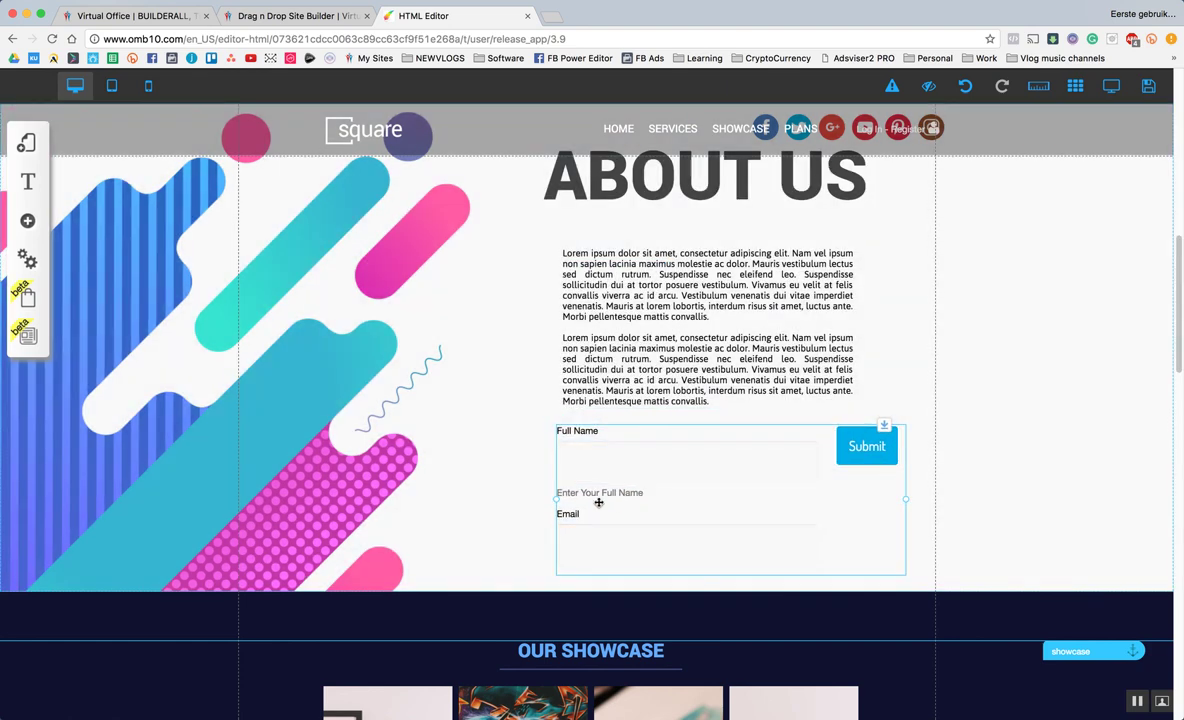
Restore placeholder text in the form fields via Options, then fine-tune the form's position.
right_click(638, 466)
left_click(549, 389)
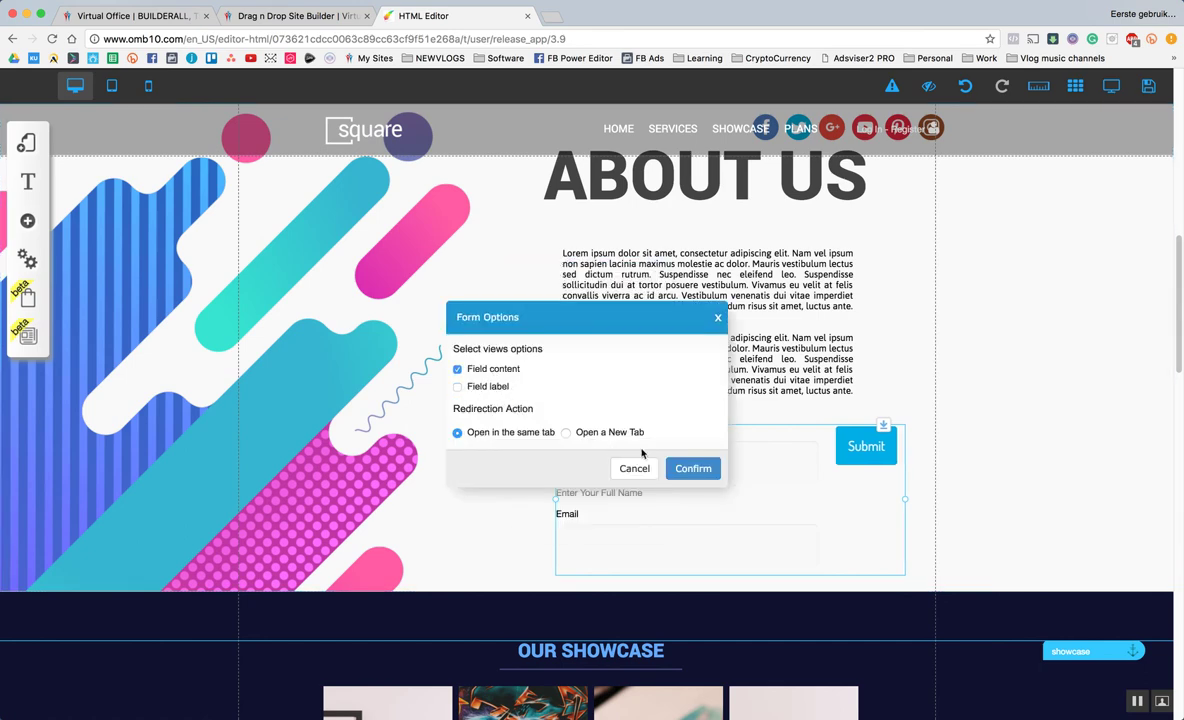
left_click(693, 467)
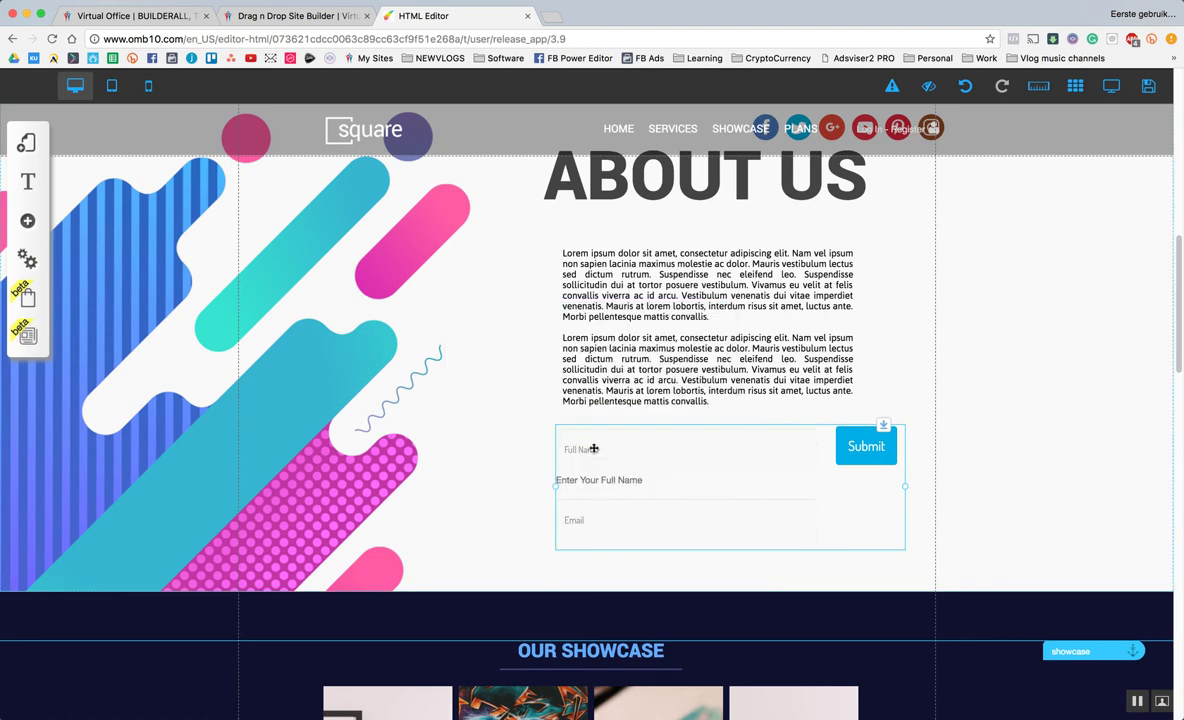
mouse_move(594, 449)
left_mouse_down()
mouse_move(561, 450)
mouse_move(590, 455)
left_mouse_up()
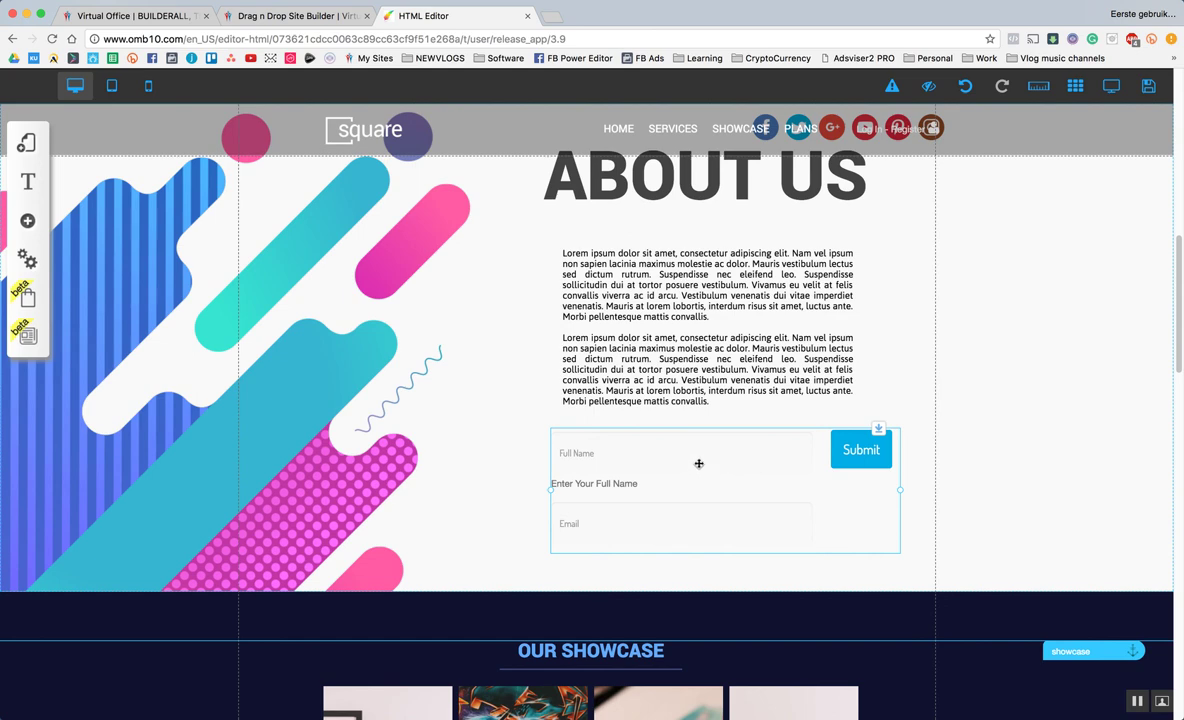
left_click_drag(699, 463, 688, 463)
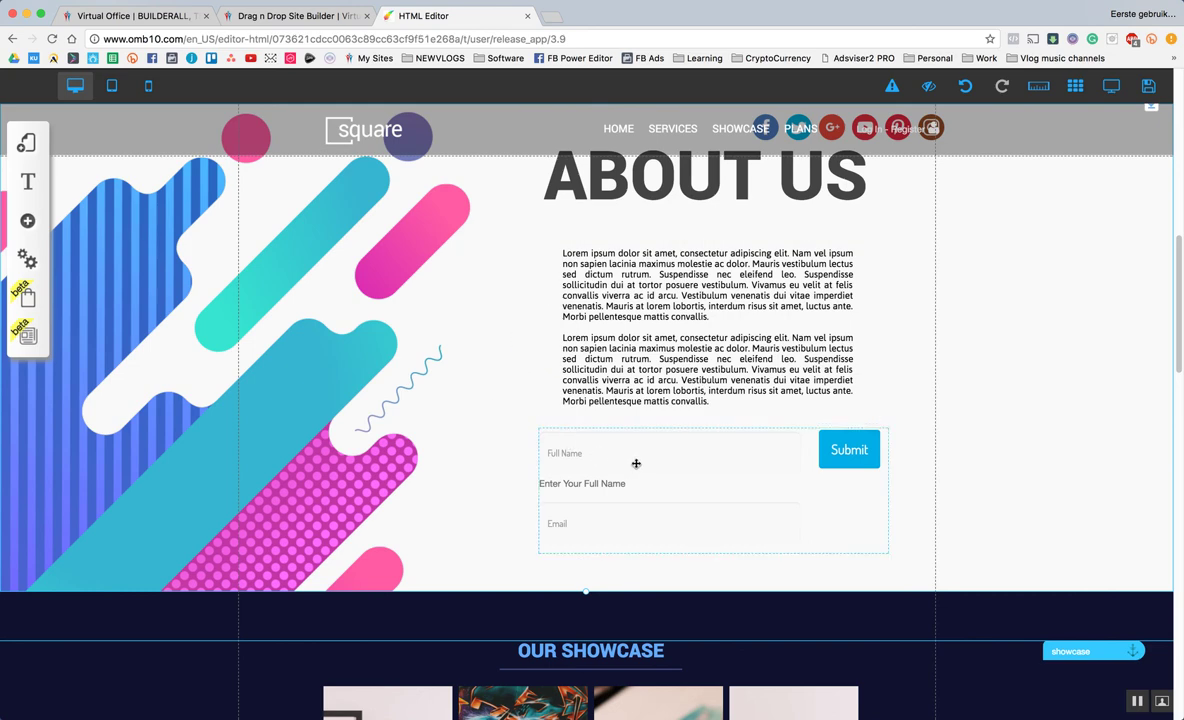
left_click_drag(637, 465, 555, 455)
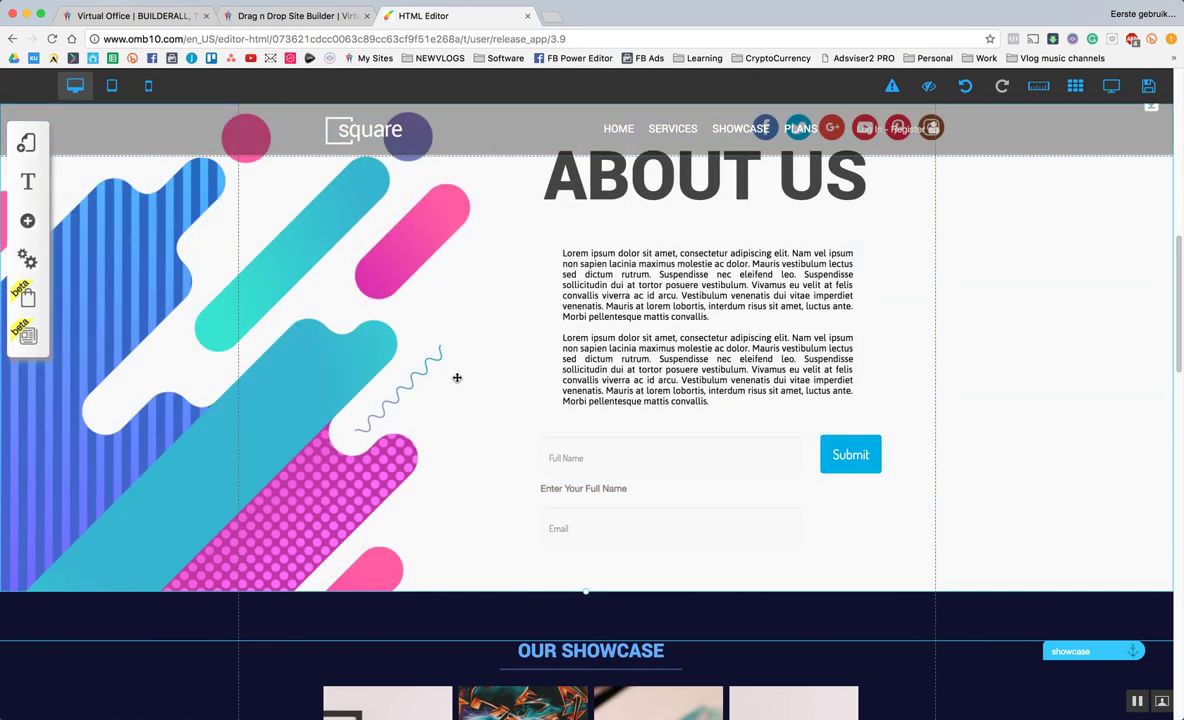
Move the body text, ABOUT US heading, social icons and form right, narrowing the heading's box to align them.
scroll(555, 275, "up", 5)
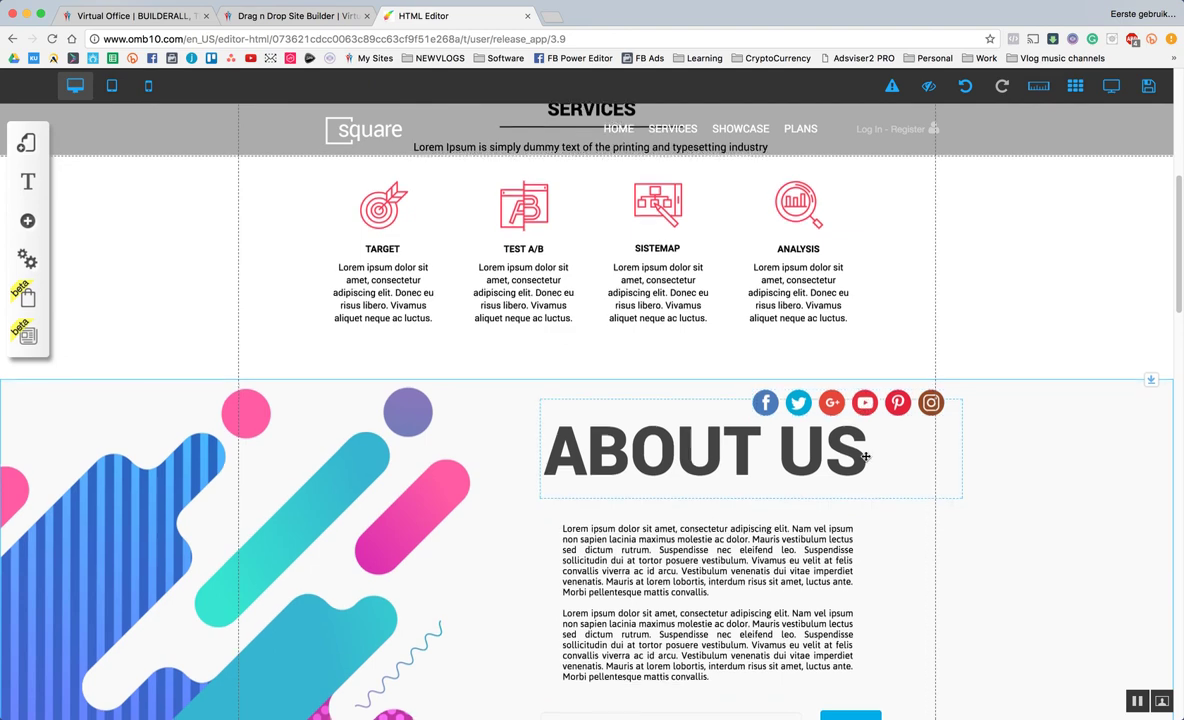
scroll(867, 455, "down", 4)
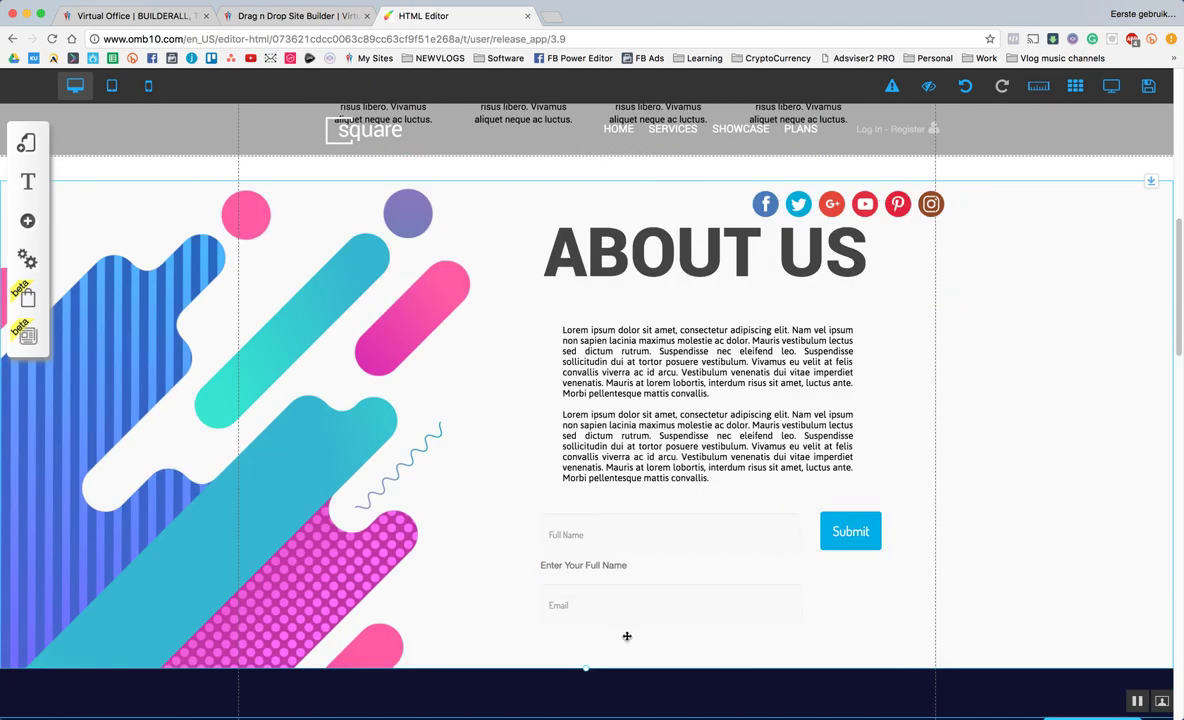
left_click_drag(699, 413, 684, 430)
left_click(660, 268)
left_click_drag(660, 268, 661, 315)
mouse_move(832, 220)
left_mouse_down()
mouse_move(822, 222)
mouse_move(834, 239)
mouse_move(785, 240)
mouse_move(824, 222)
left_mouse_up()
left_click_drag(818, 286, 856, 260)
left_click_drag(999, 271, 927, 273)
left_click_drag(759, 382, 797, 371)
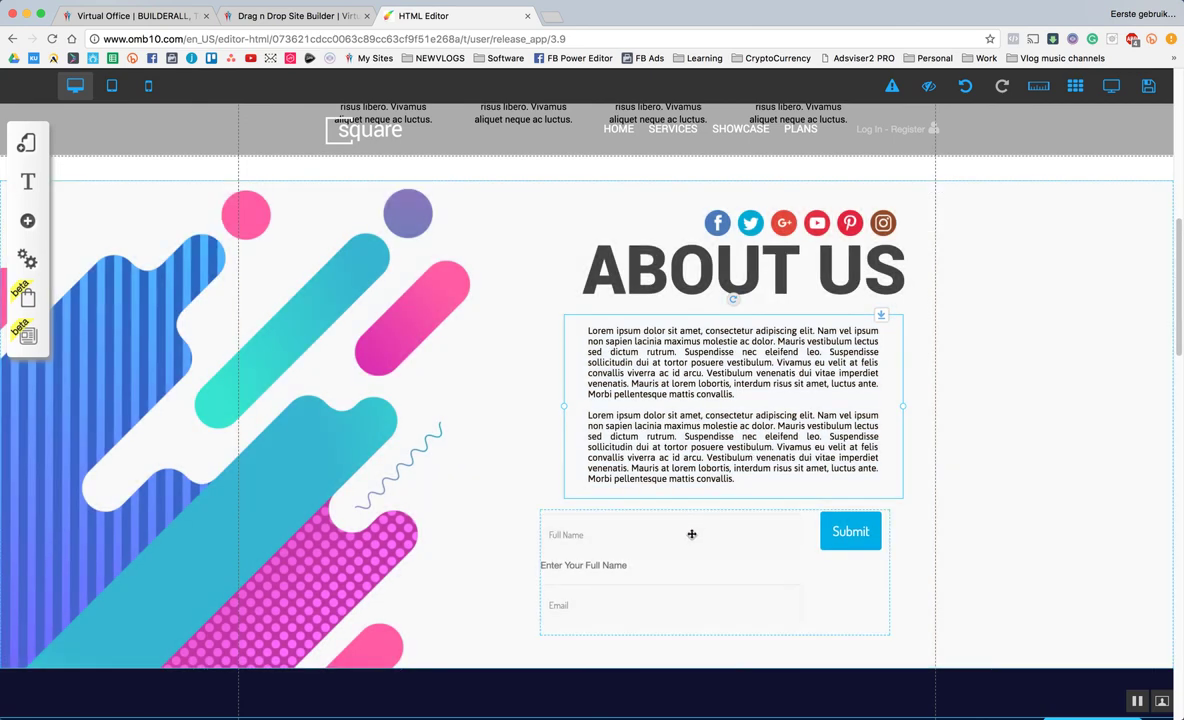
left_click_drag(692, 535, 734, 535)
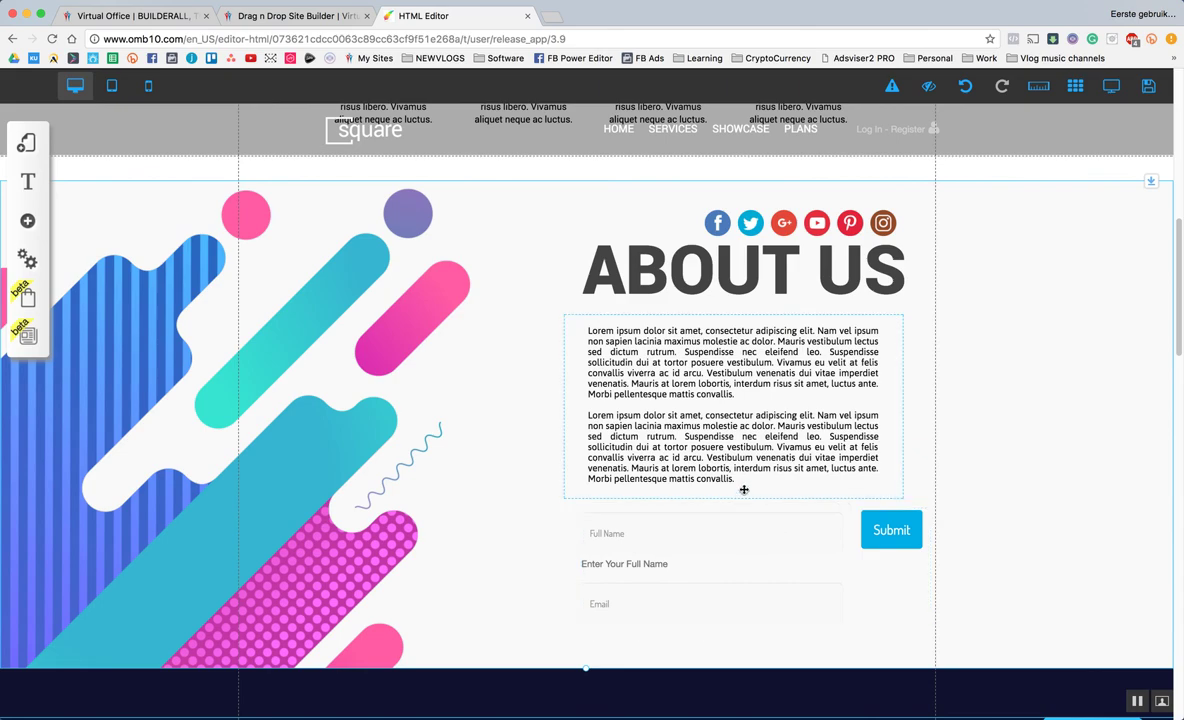
Raise the social icon row a few pixels to sit just above the ABOUT US heading.
scroll(740, 484, "down", 10)
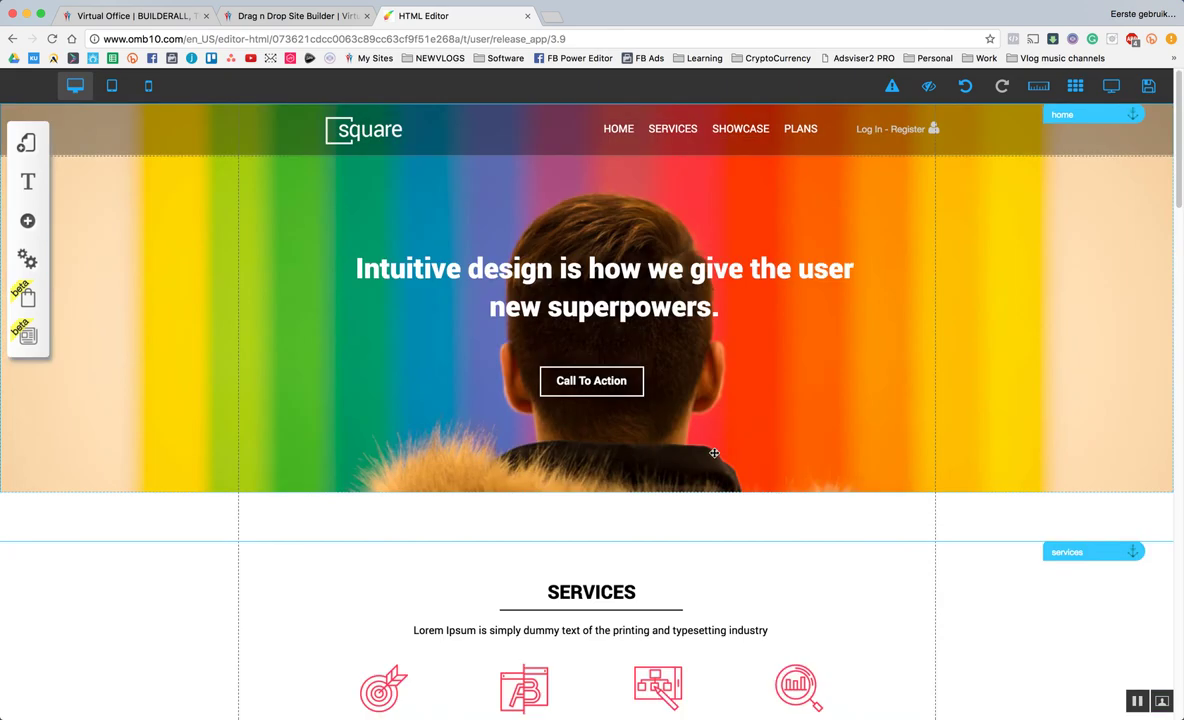
scroll(661, 413, "down", 8)
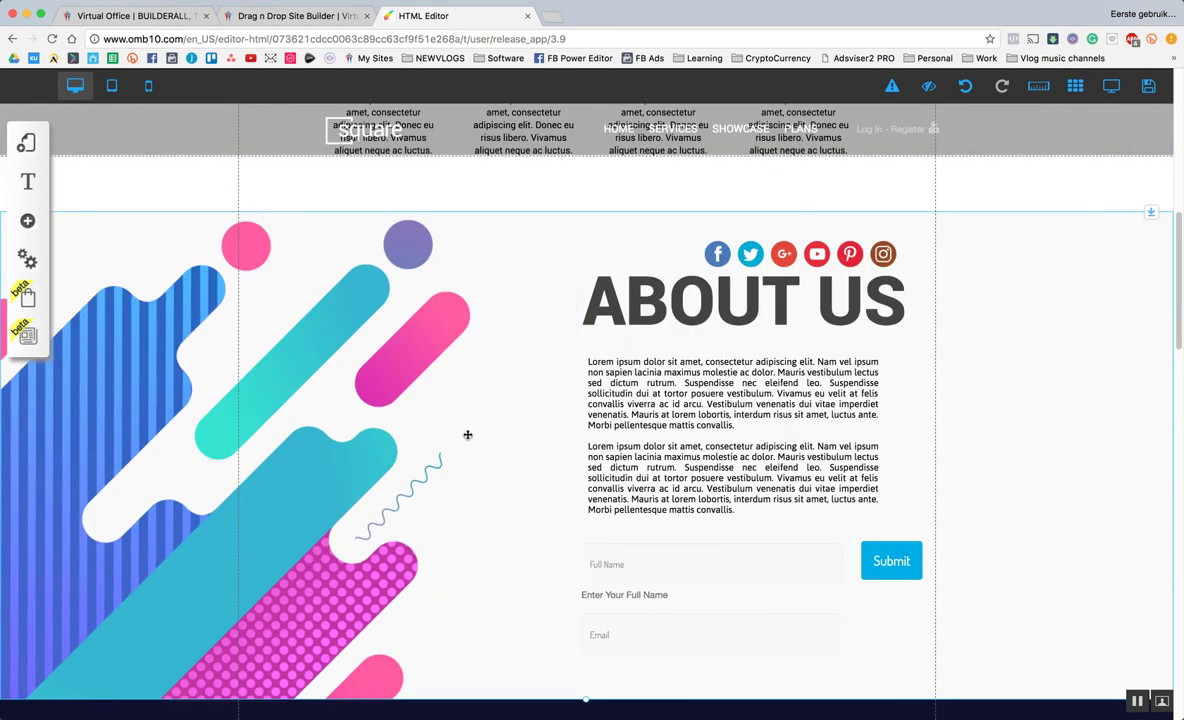
scroll(467, 434, "up", 2)
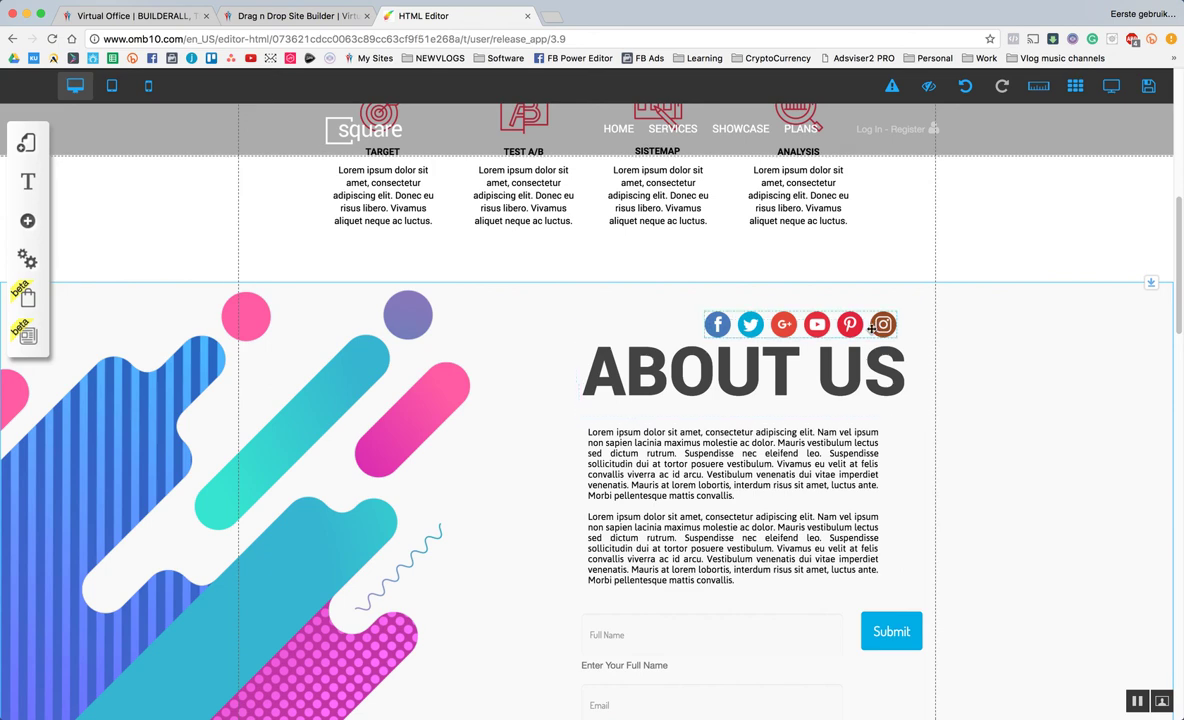
left_click_drag(882, 324, 870, 318)
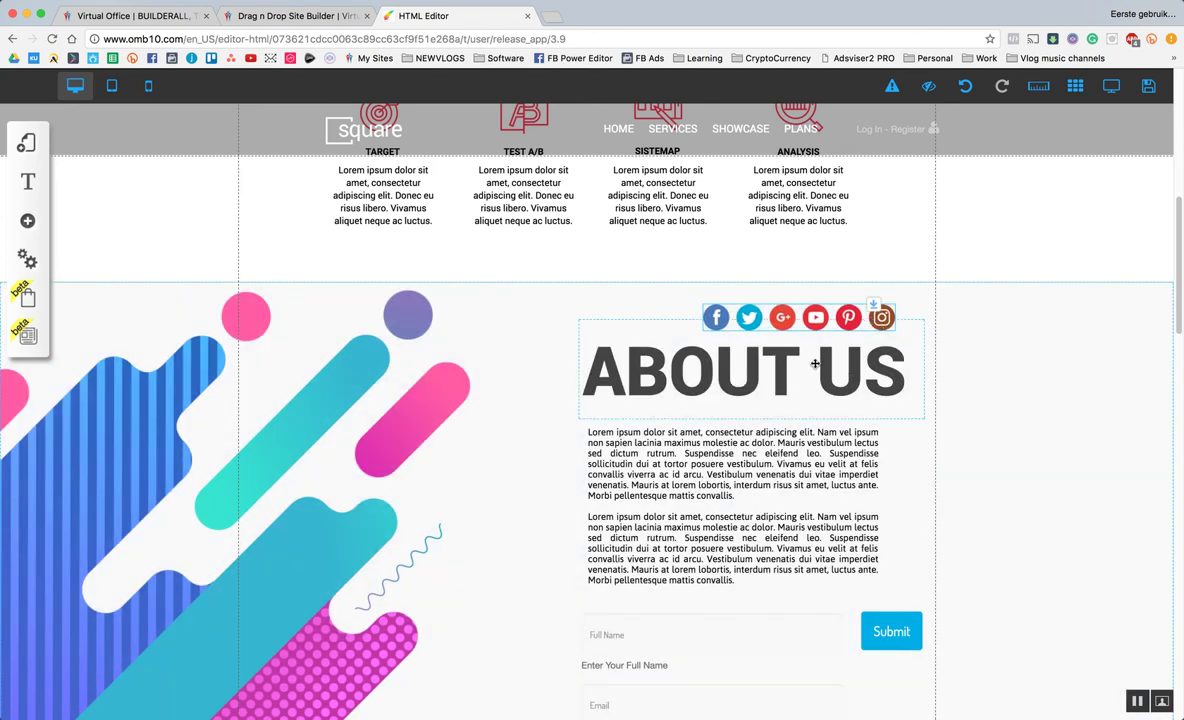